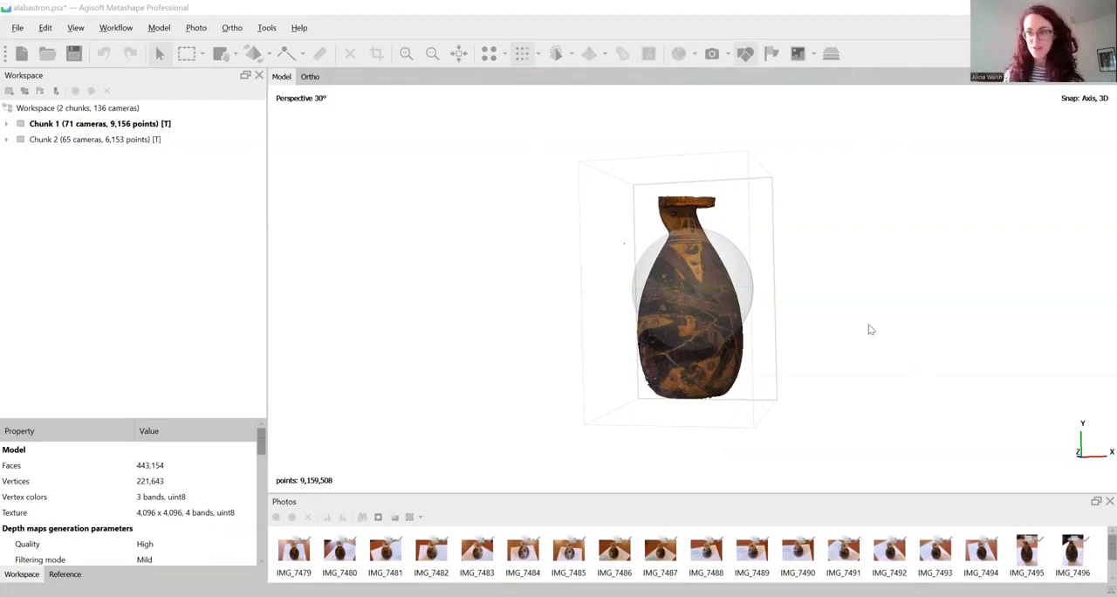
Expand Chunk 1 in the workspace and rename it Side1
scroll(838, 348, "up", 2)
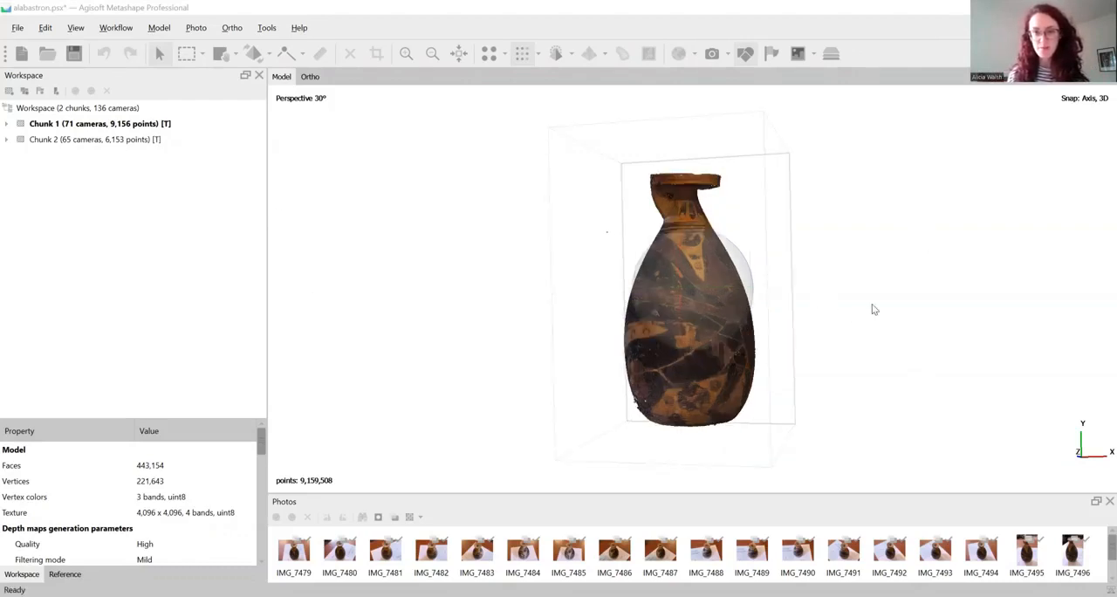
left_click_drag(872, 306, 881, 313)
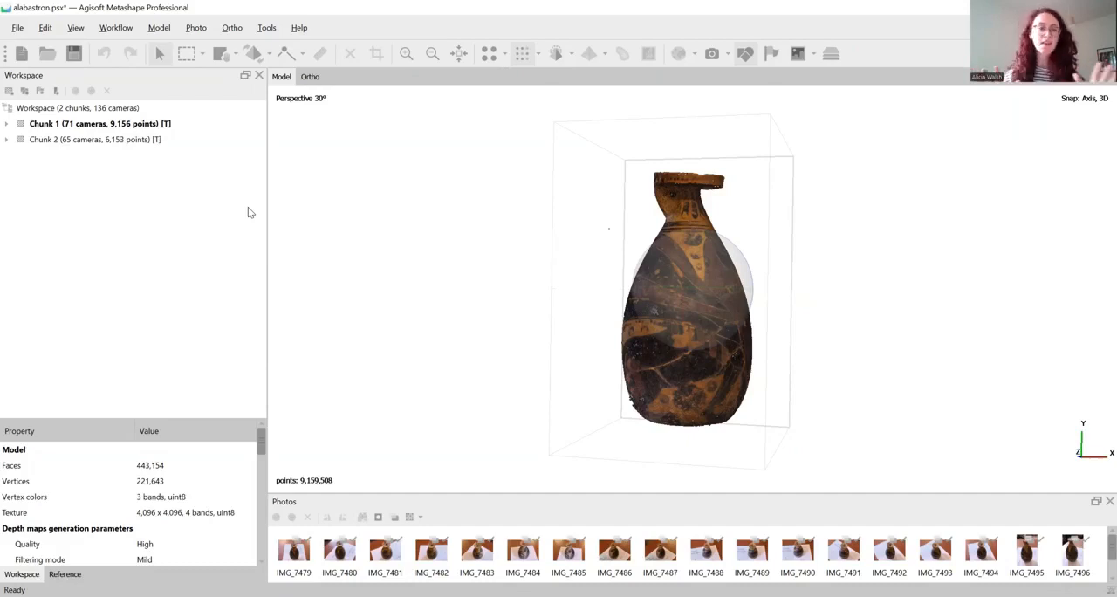
left_click(7, 124)
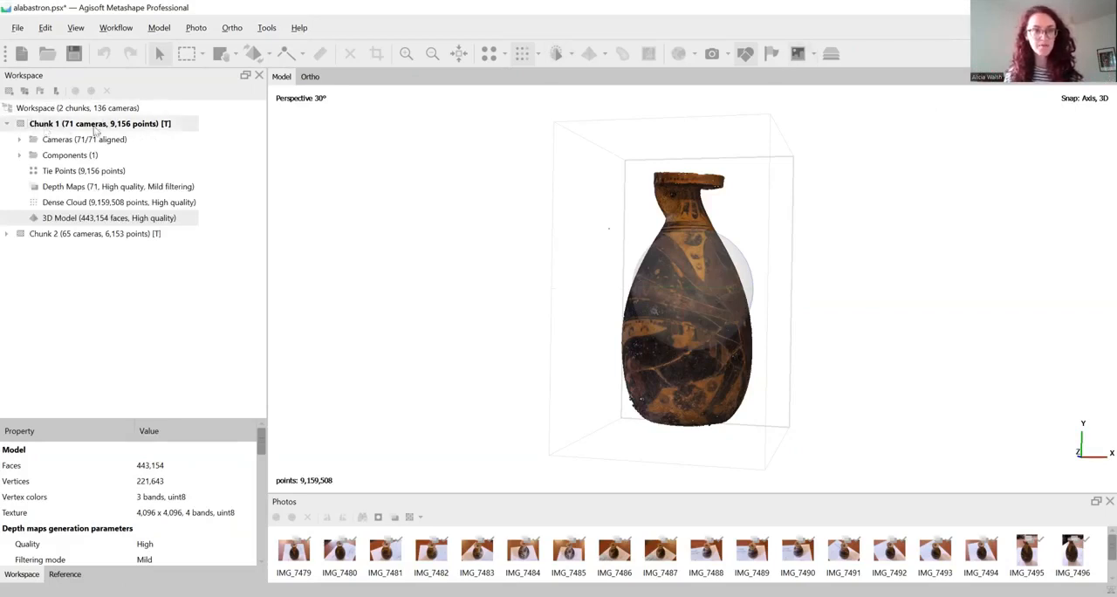
right_click(58, 125)
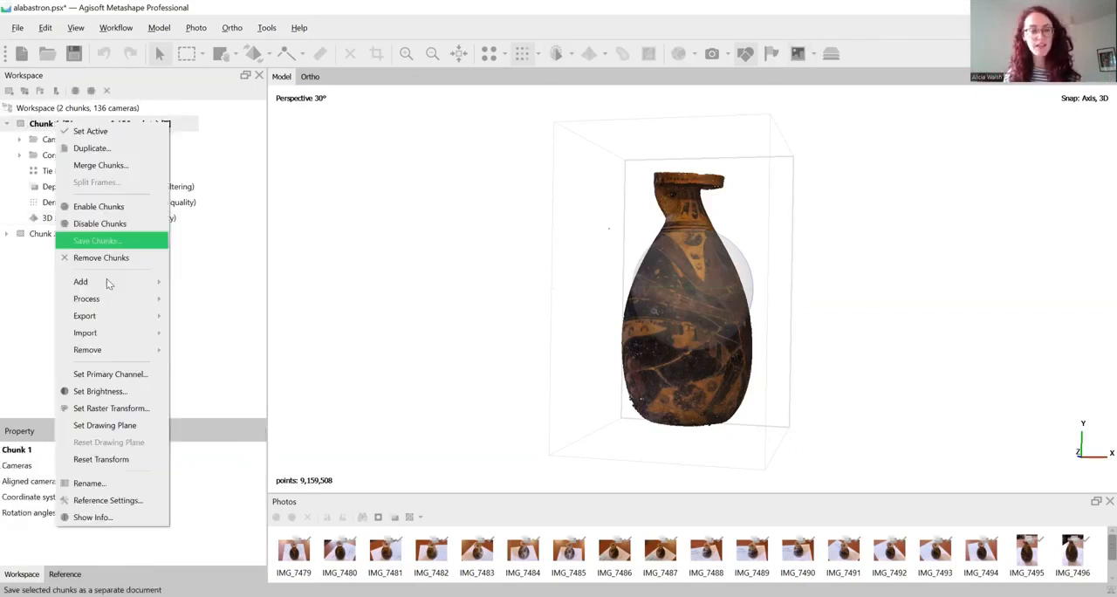
left_click(96, 486)
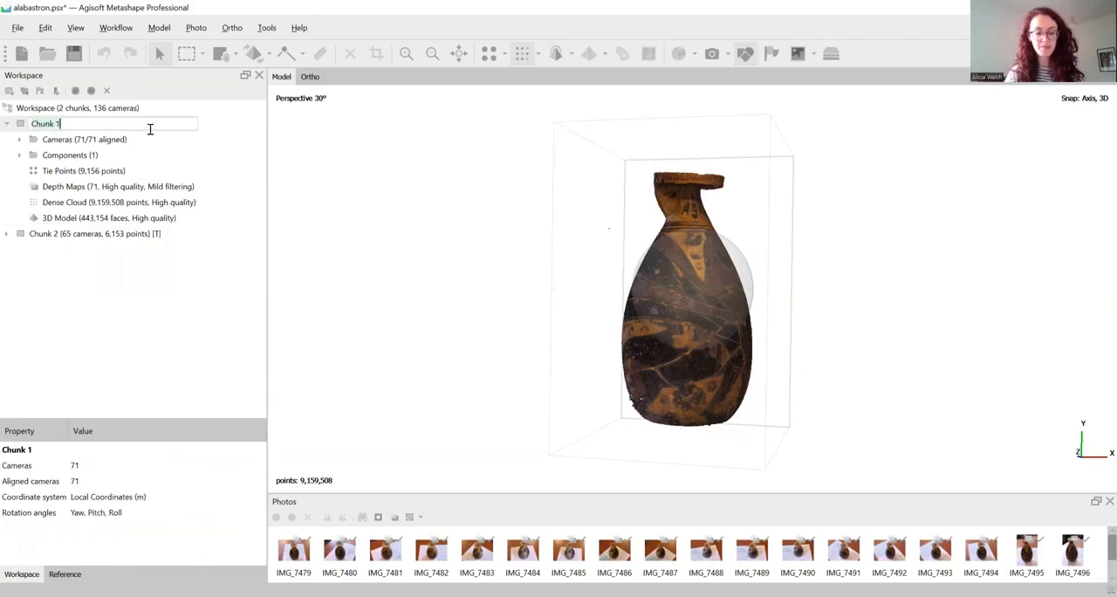
type("Side1")
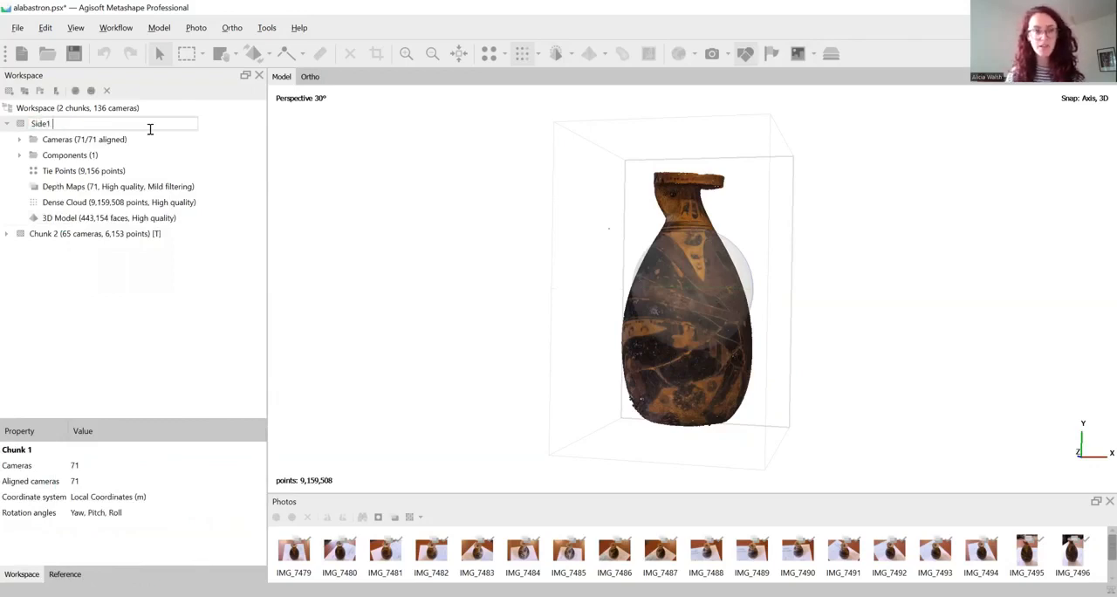
left_click(154, 236)
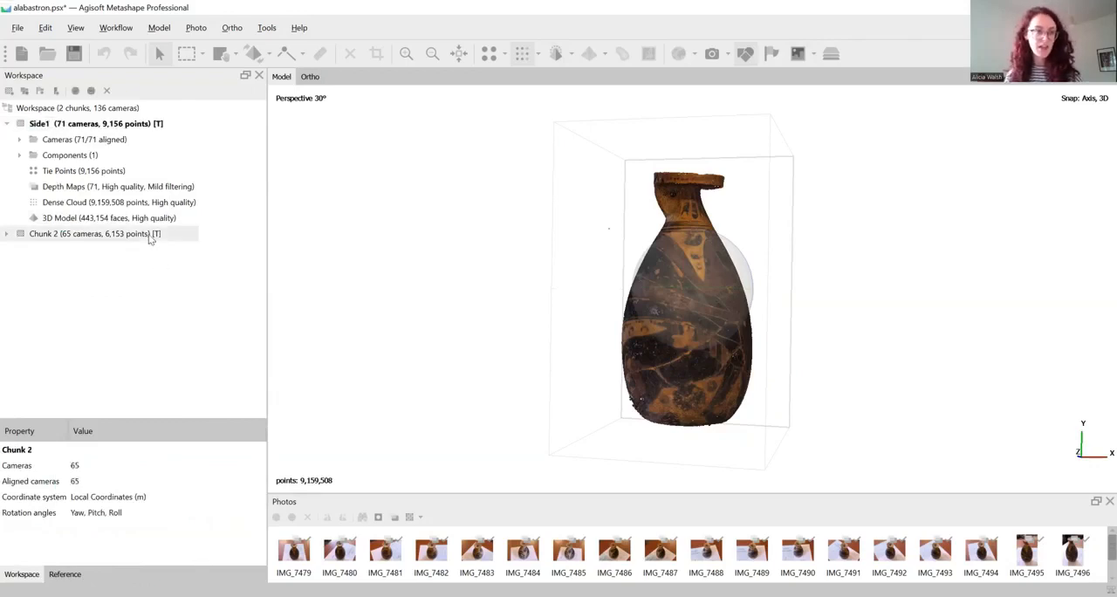
Rename Chunk 2 as Side2
right_click(42, 240)
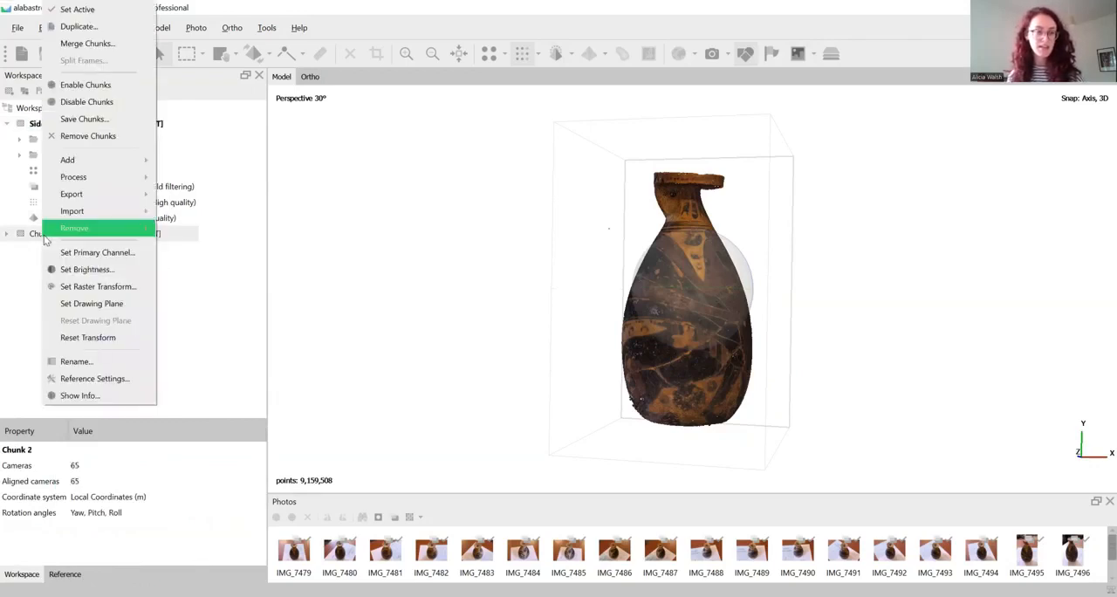
left_click(76, 362)
type("Side2")
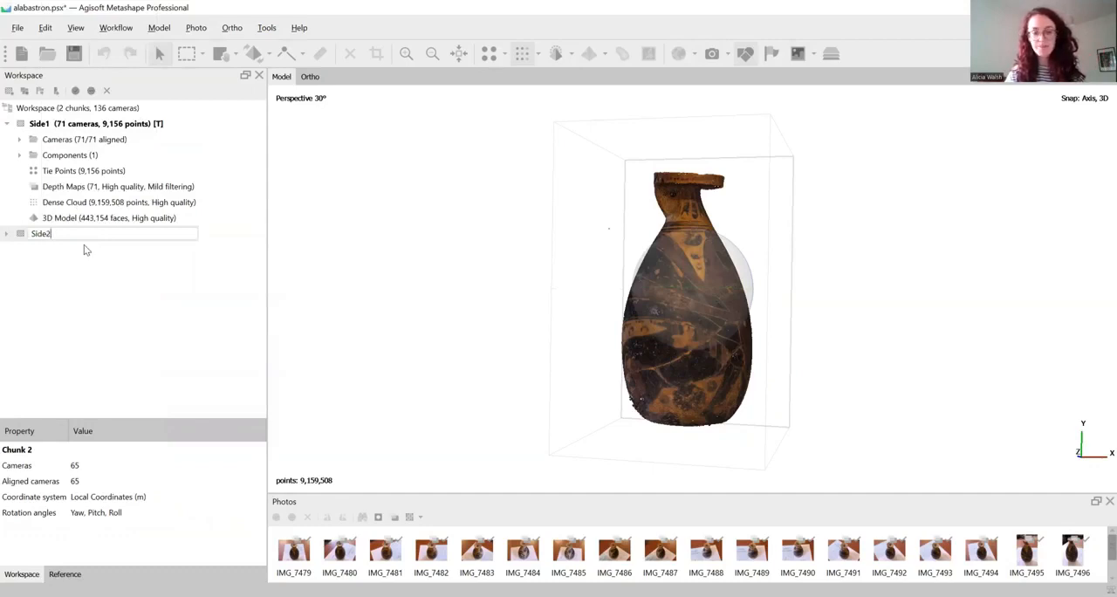
key("Return")
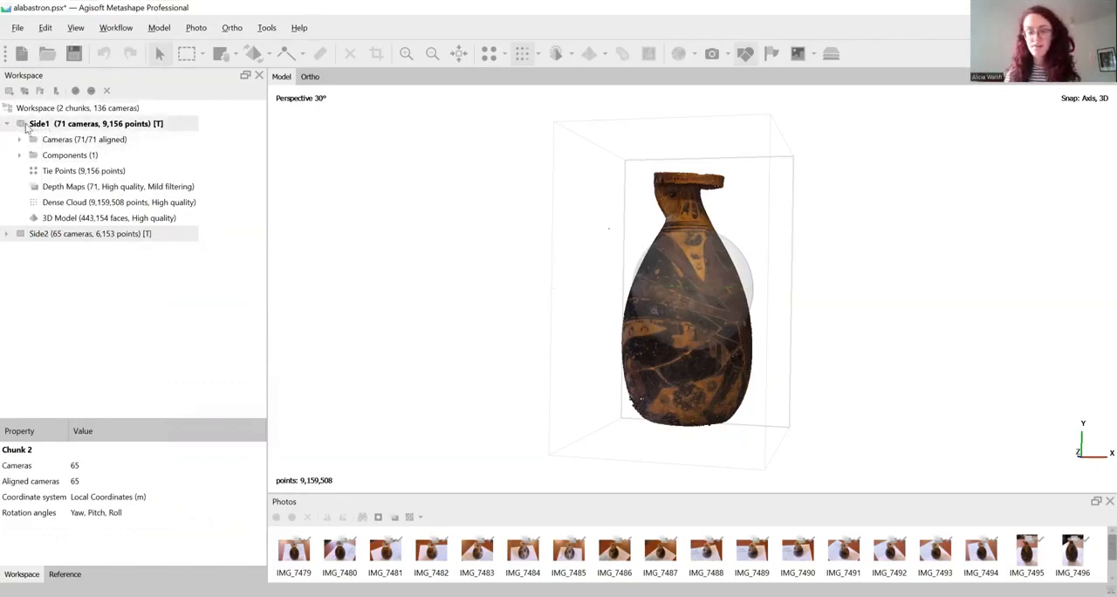
Make Side2 the active chunk and look over its vase point cloud
double_click(54, 233)
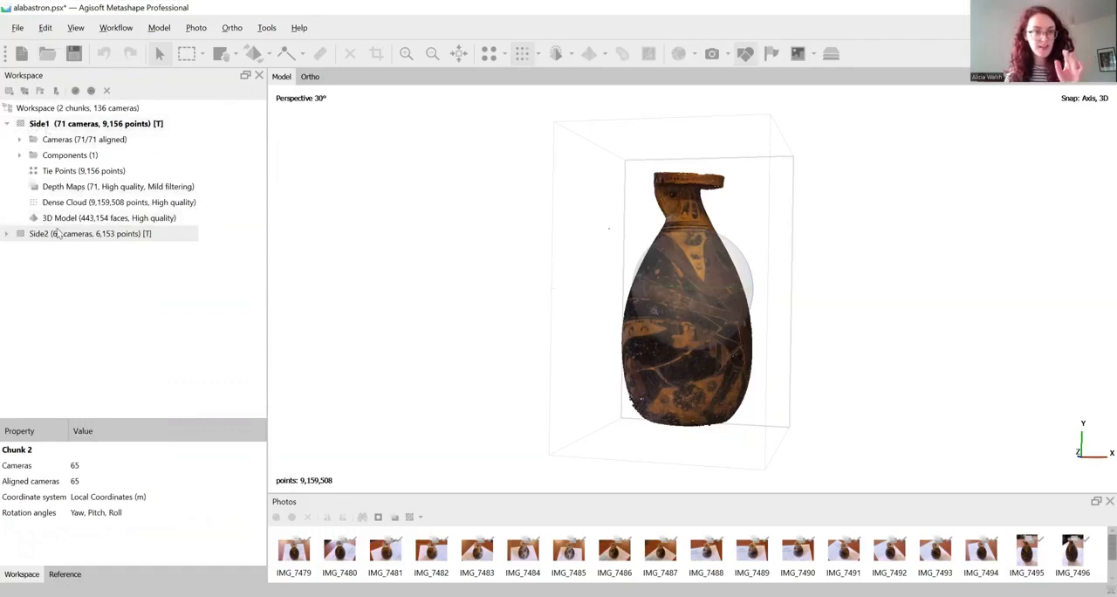
left_click_drag(733, 296, 683, 258)
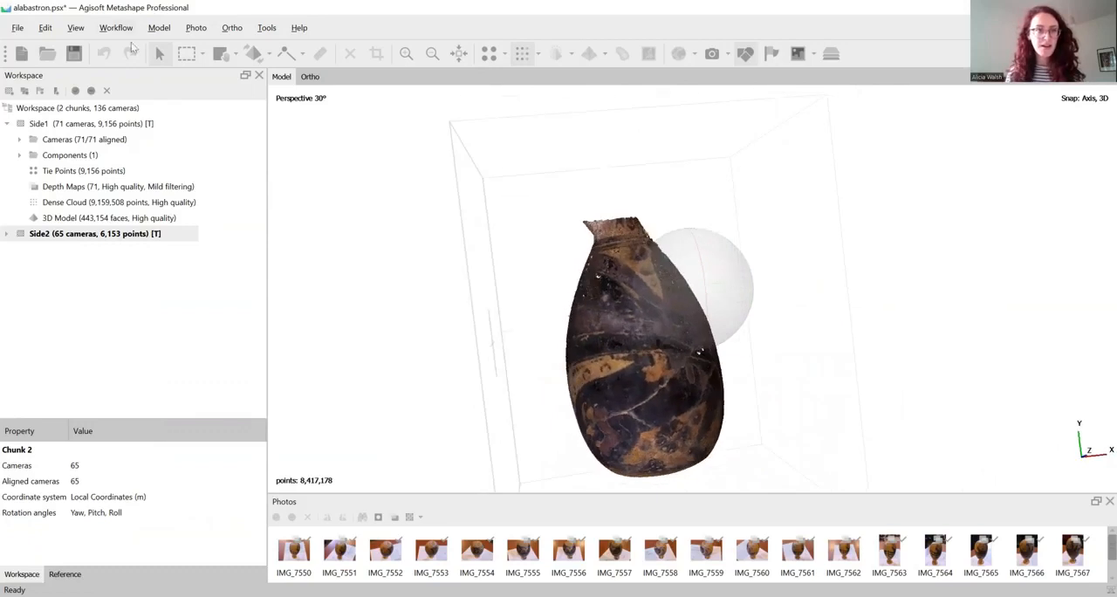
left_click_drag(769, 277, 768, 289)
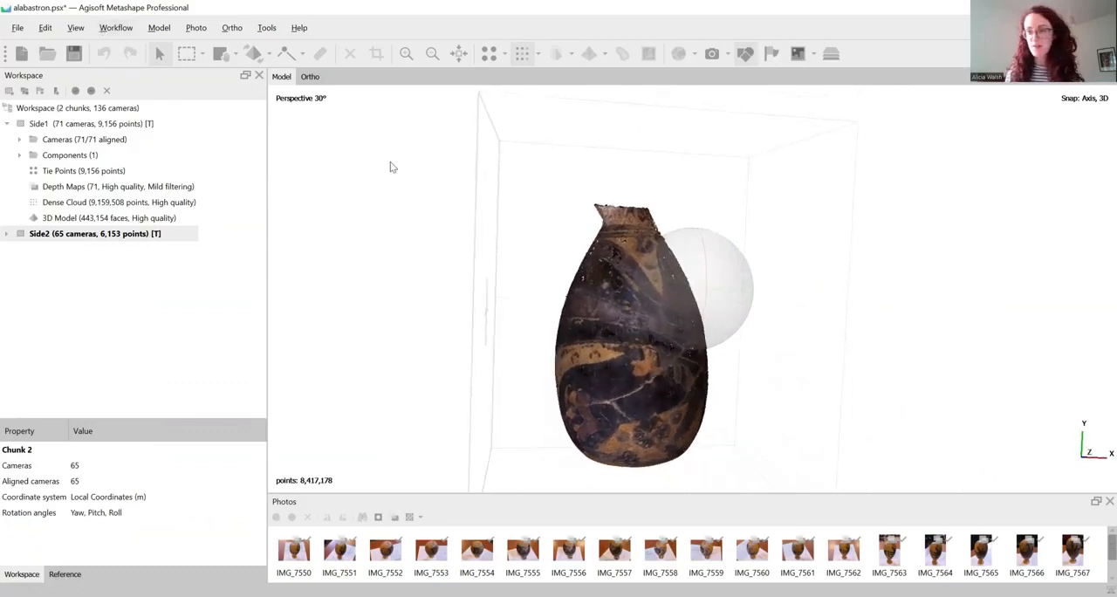
key("KP_6")
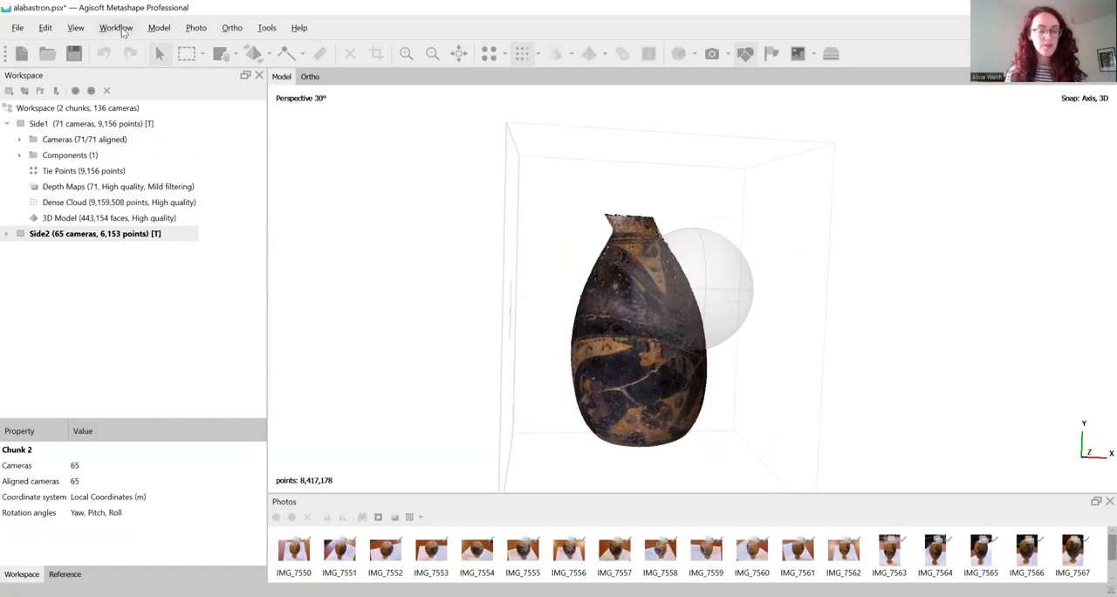
Align the Side1 and Side2 chunks with the Point based method and High accuracy
left_click(124, 35)
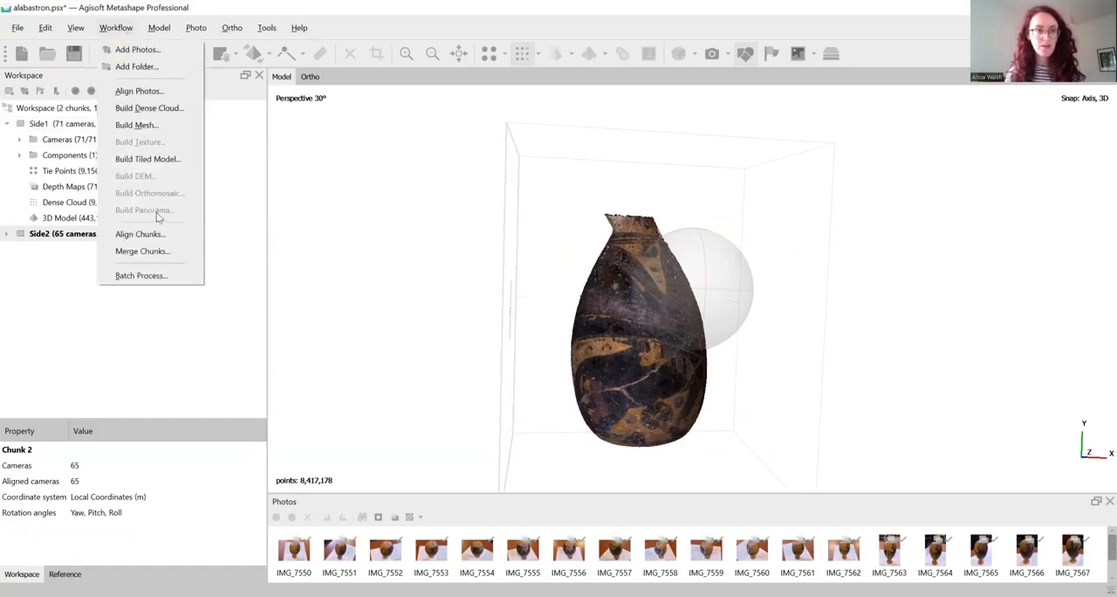
left_click(139, 236)
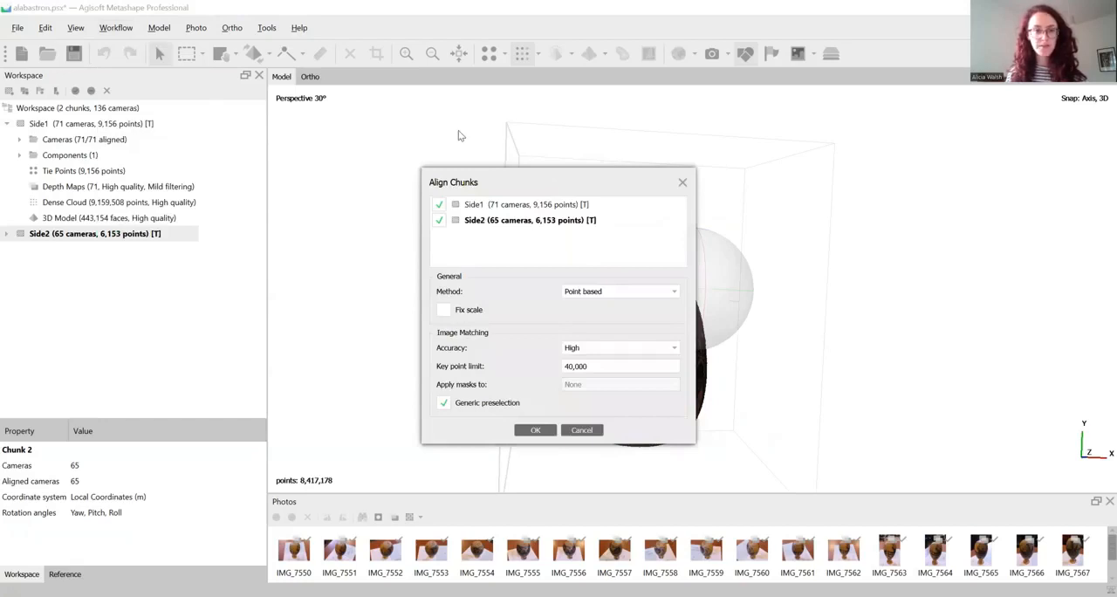
left_click_drag(555, 184, 455, 130)
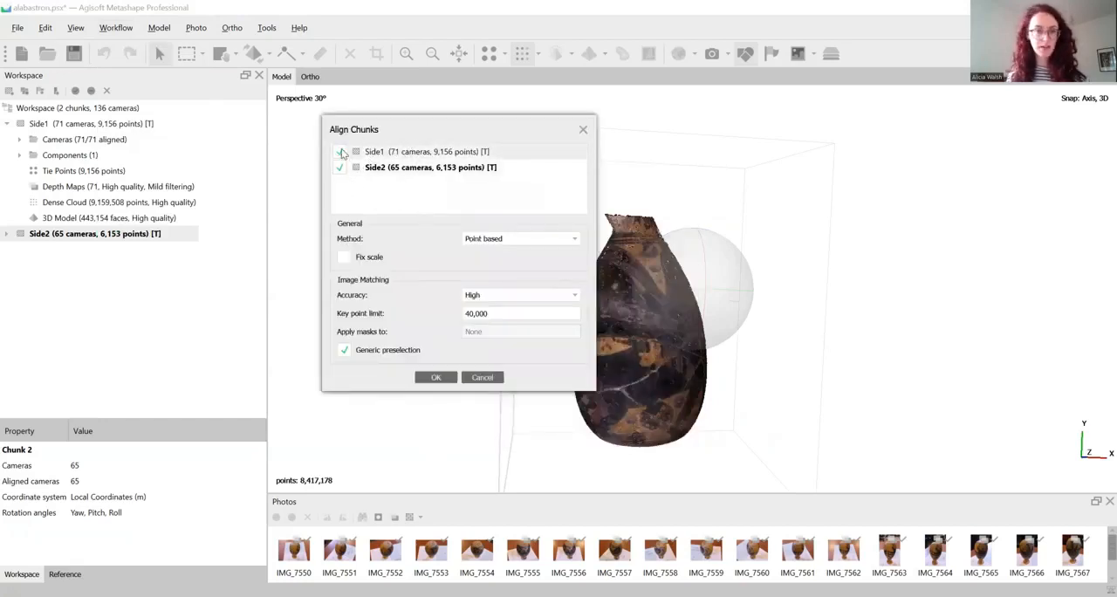
left_click(485, 241)
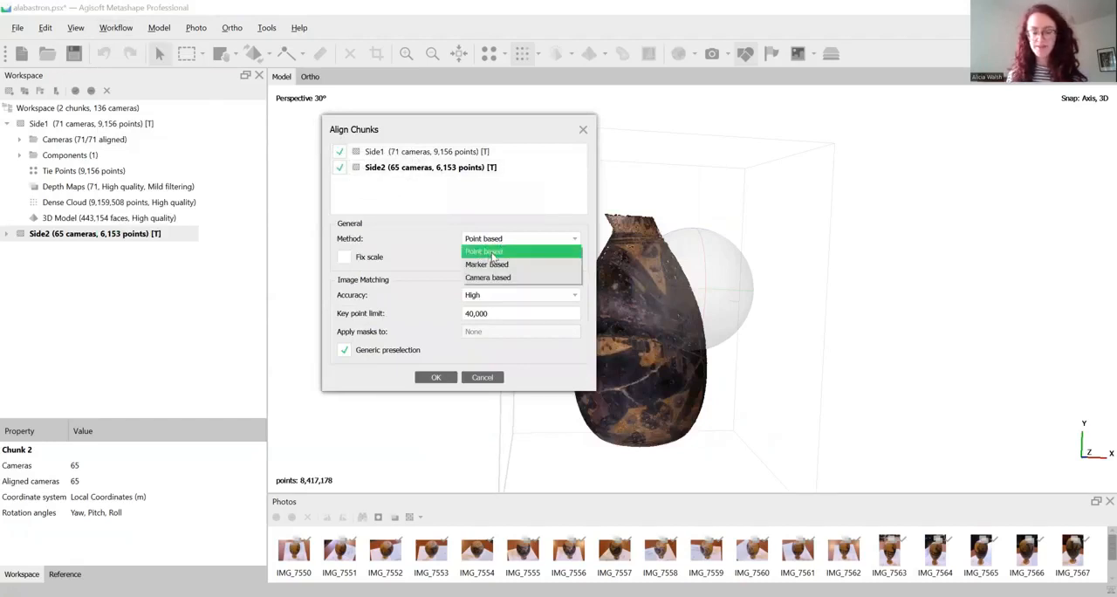
left_click(493, 253)
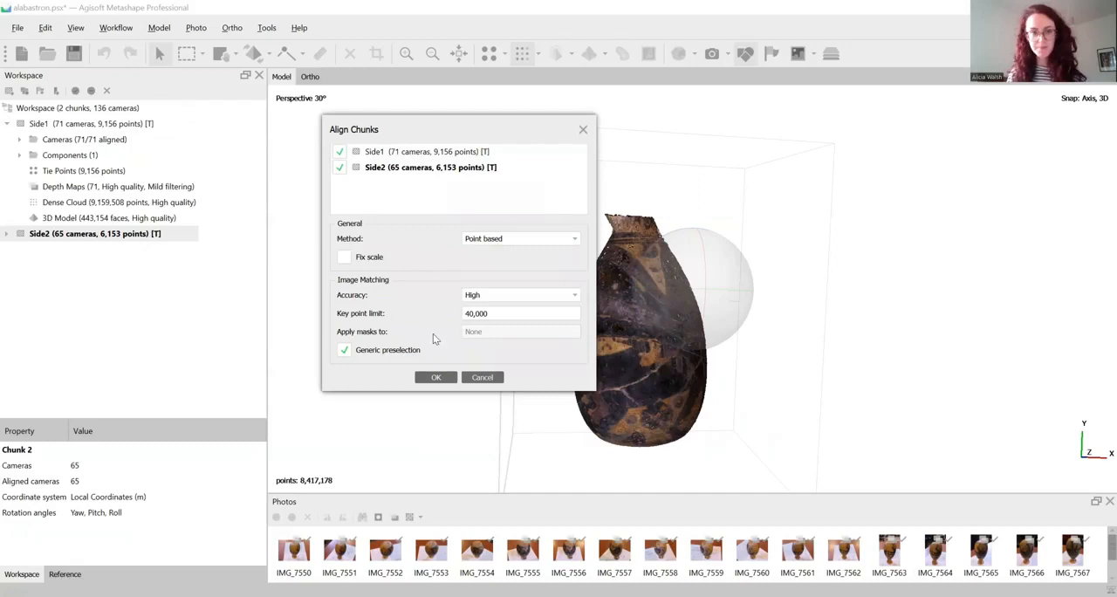
left_click(539, 295)
left_click(540, 295)
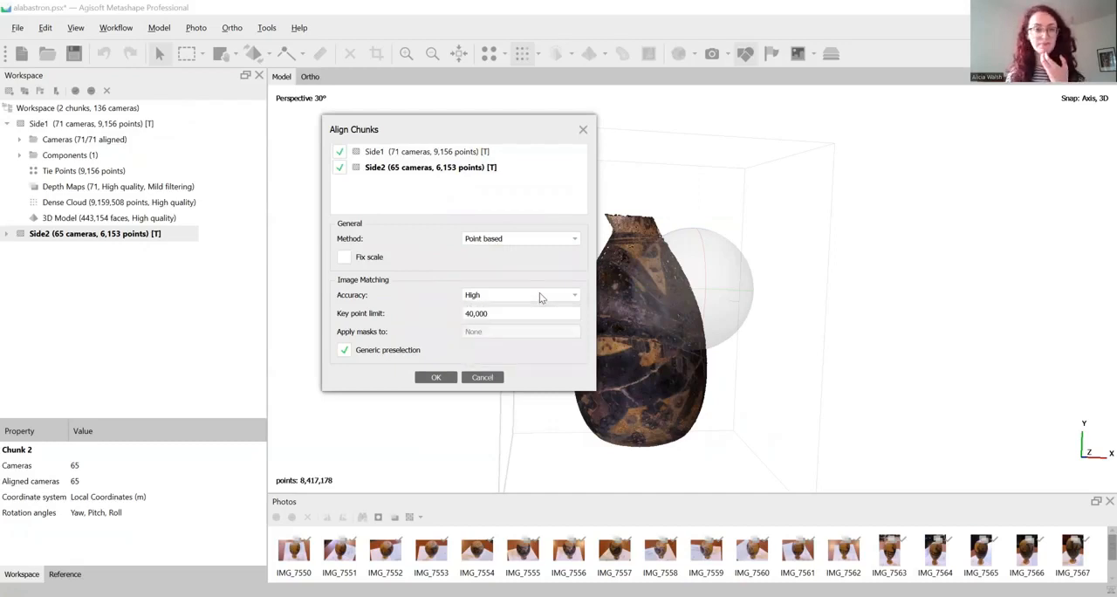
left_click(435, 380)
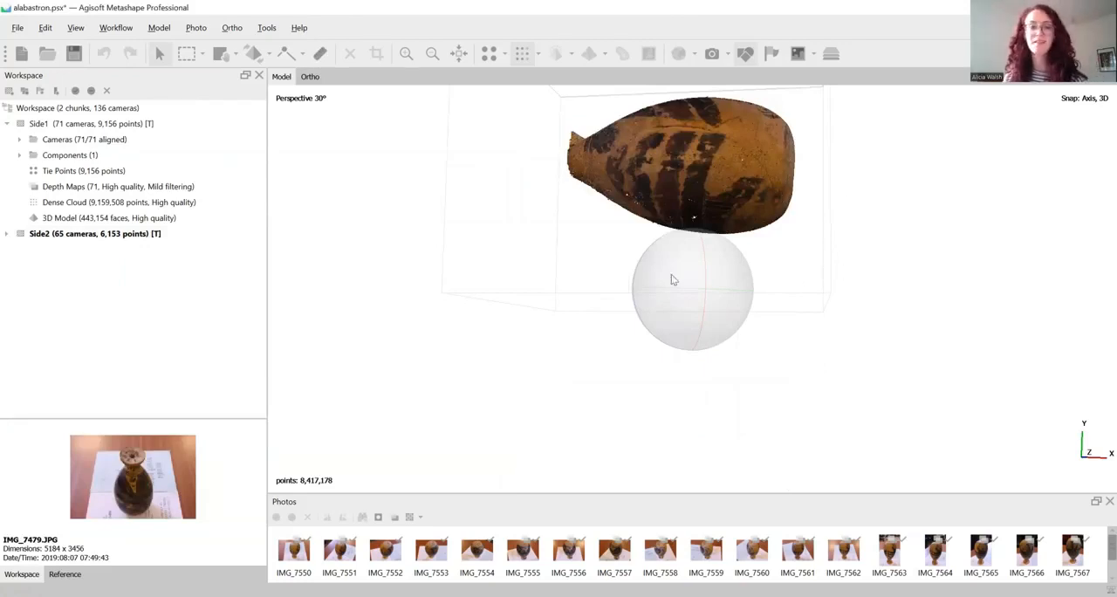
Show the aligned chunks together and examine from several sides how the painted decoration of the two vase clouds matches up
left_click_drag(769, 234, 768, 351)
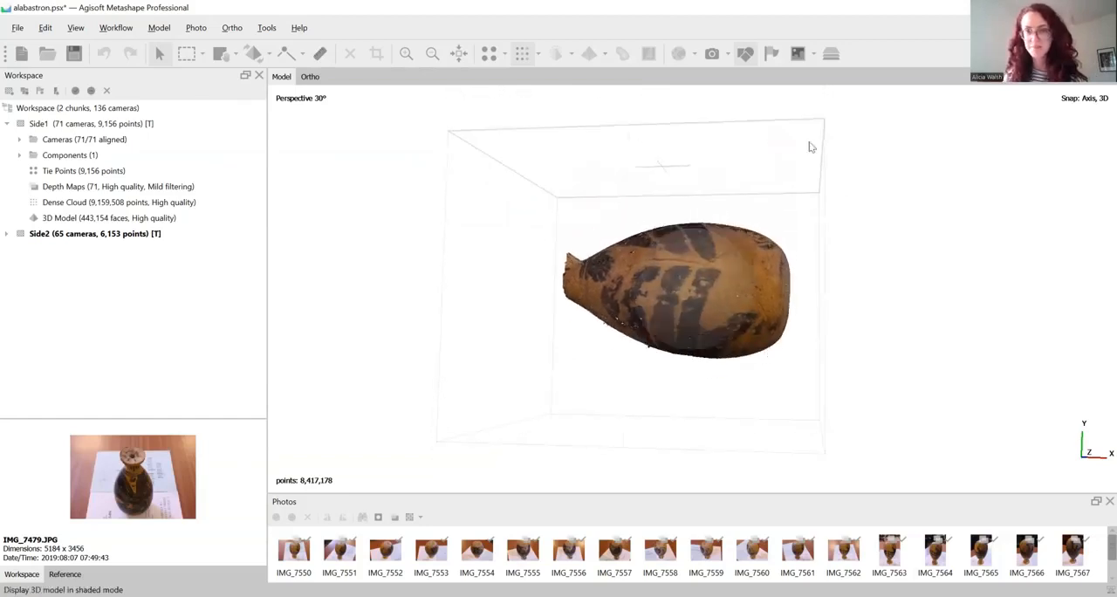
left_click(832, 55)
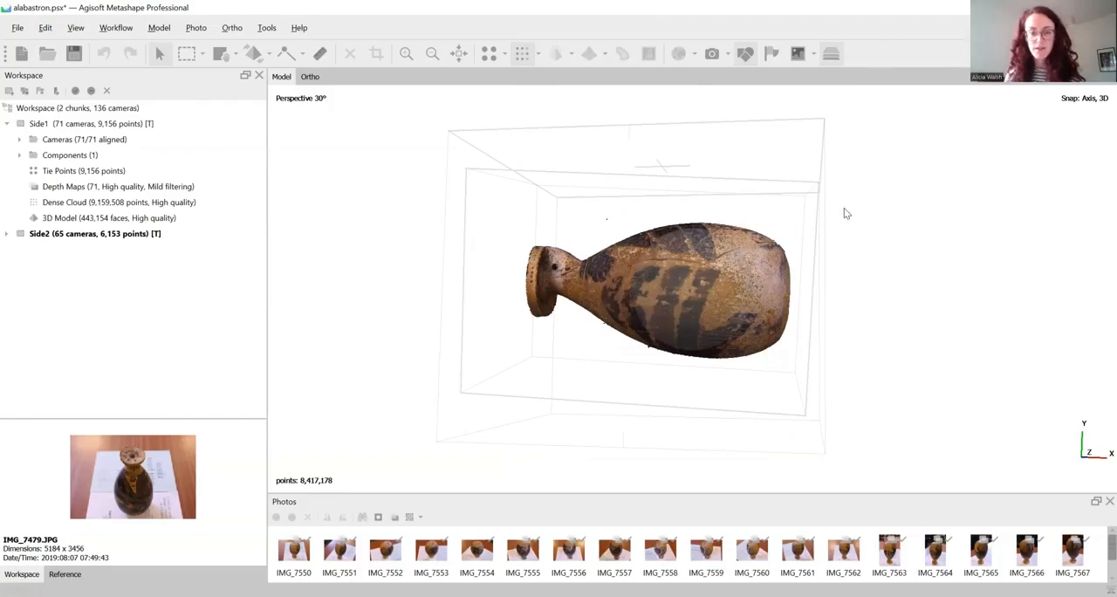
left_click_drag(845, 213, 706, 275)
scroll(724, 305, "up", 5)
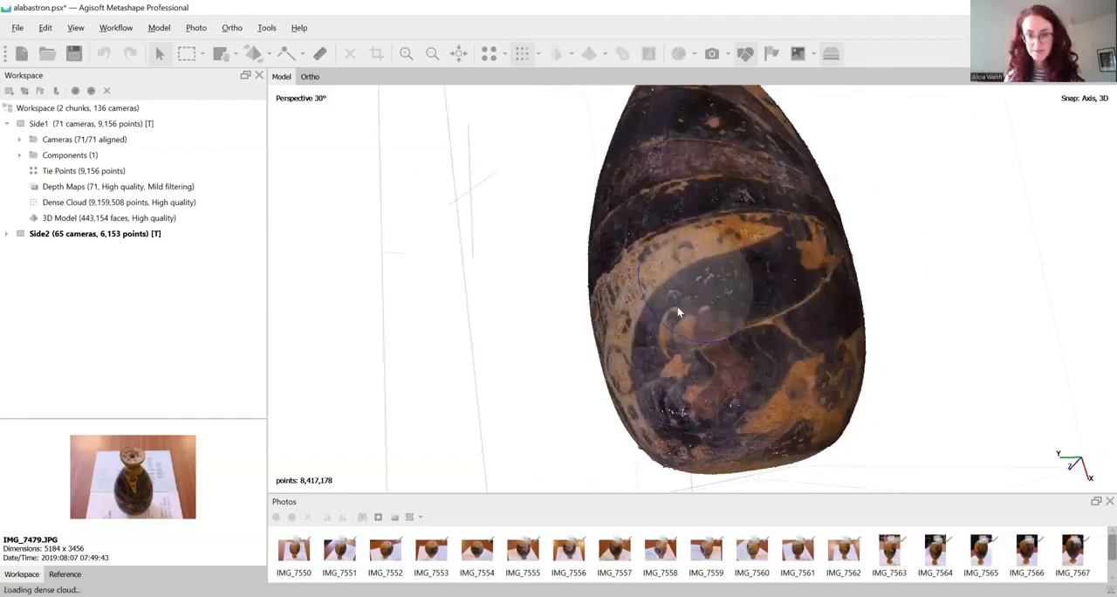
left_click_drag(678, 311, 658, 284)
mouse_move(734, 321)
left_mouse_down()
mouse_move(714, 306)
mouse_move(777, 318)
mouse_move(673, 214)
left_mouse_up()
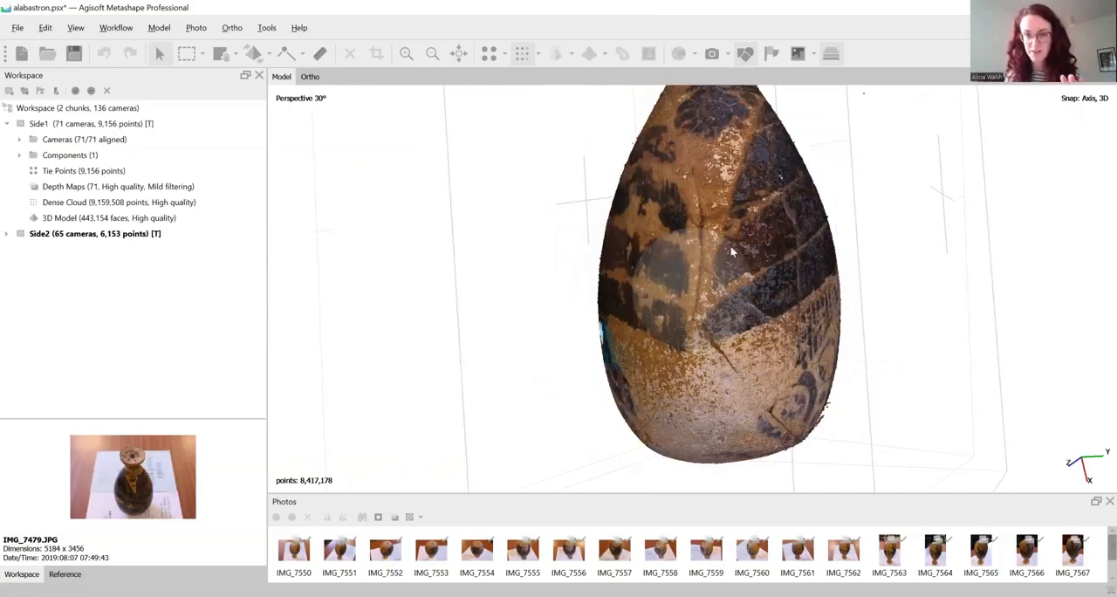
scroll(735, 254, "up", 2)
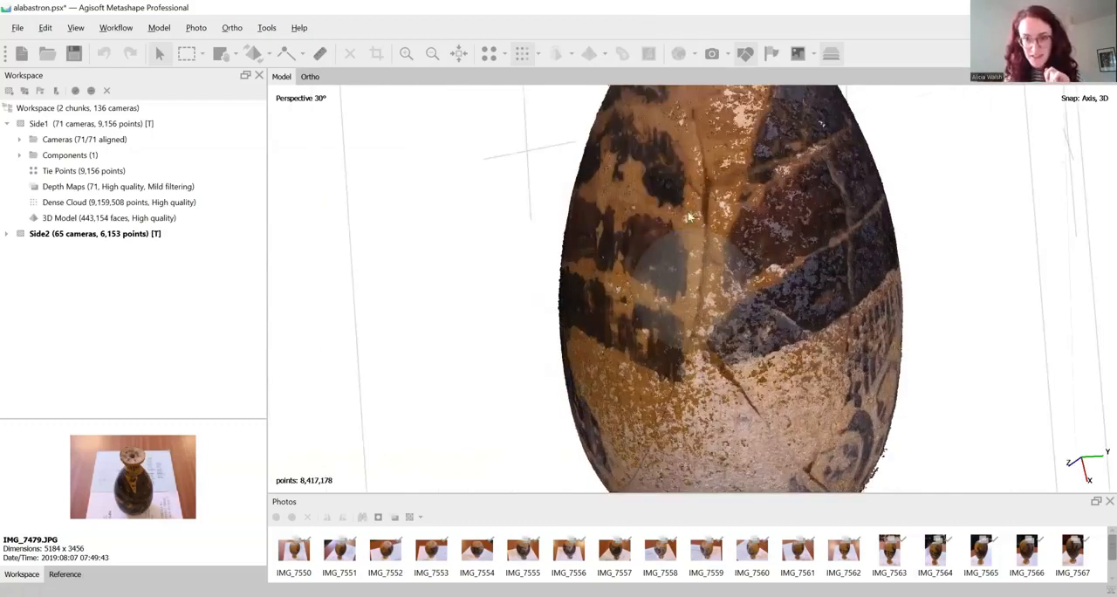
scroll(752, 349, "down", 1)
left_click_drag(705, 334, 918, 327)
left_click_drag(759, 336, 750, 319)
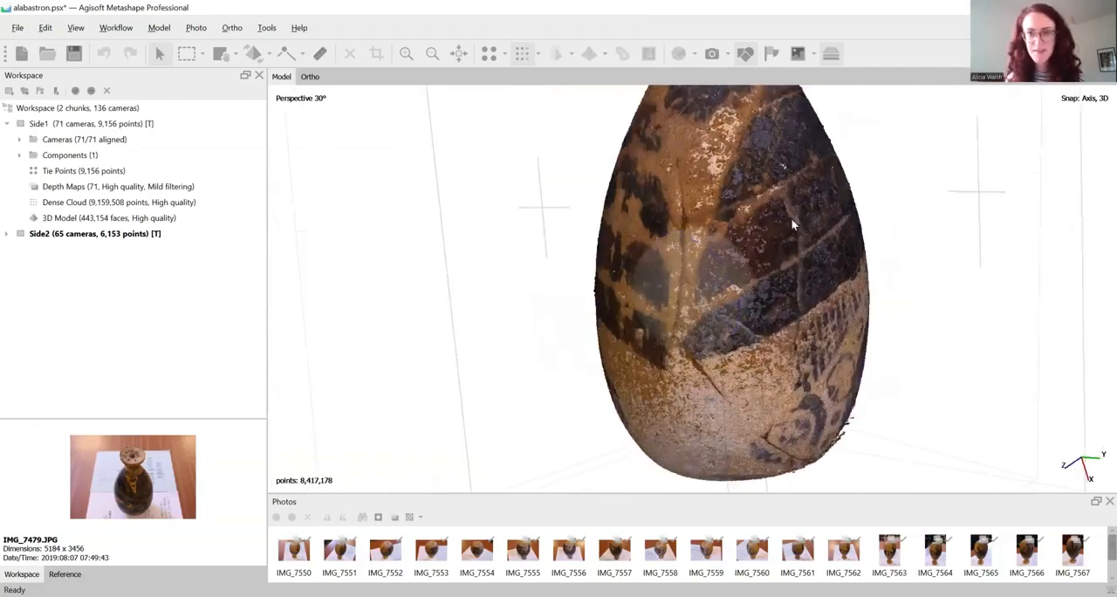
Hide and show the aligned chunks to compare the Side2 cloud alone with the combined vase
scroll(792, 225, "down", 2)
left_click(834, 58)
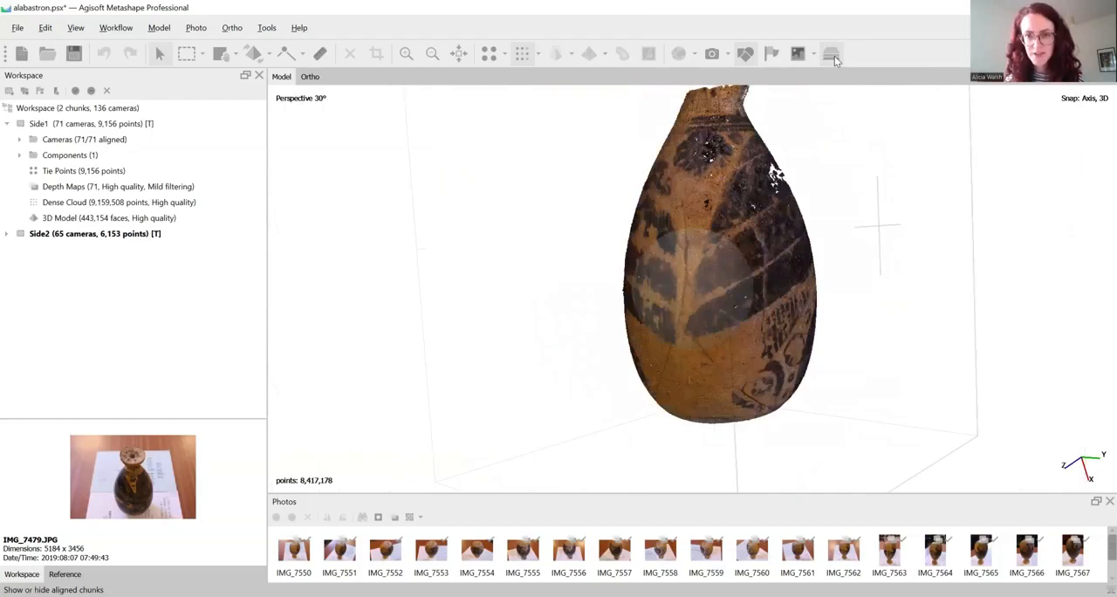
middle_click_drag(855, 178, 852, 193)
left_click(833, 53)
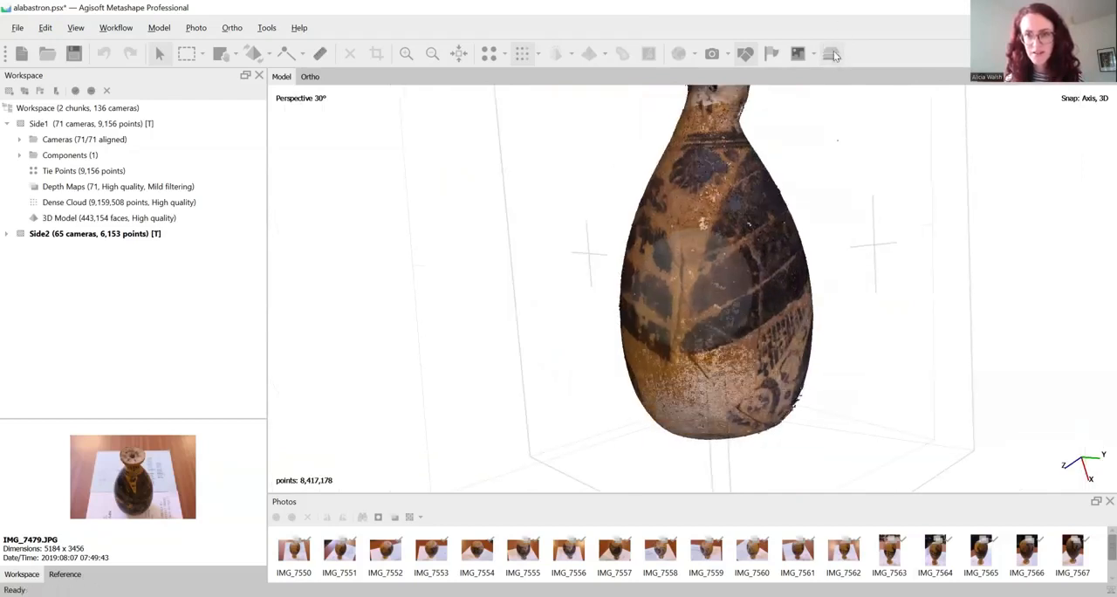
left_click(835, 56)
left_click(834, 56)
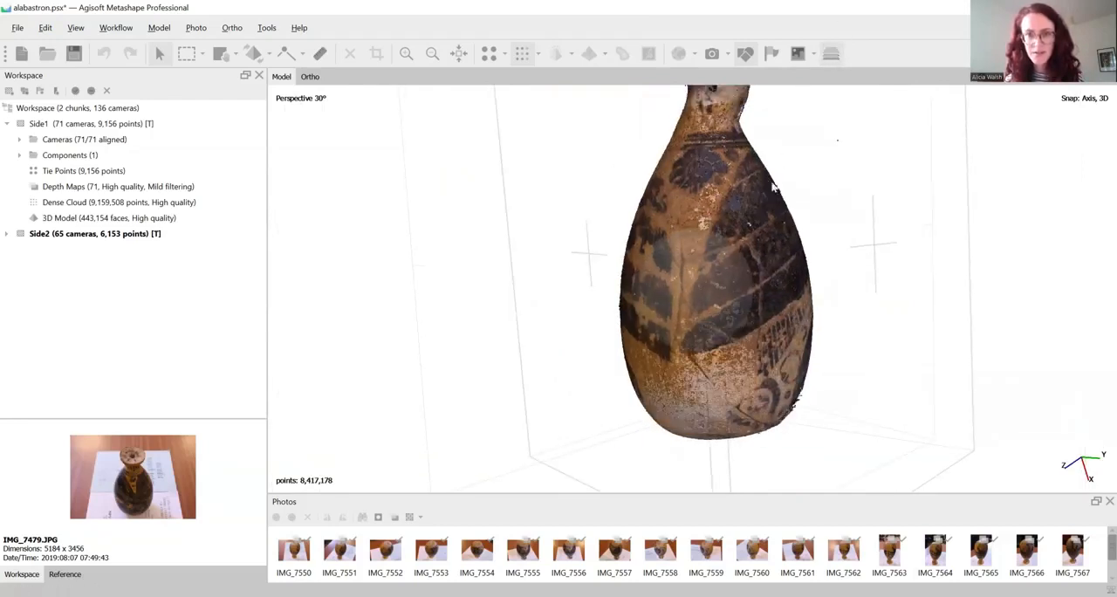
scroll(773, 185, "up", 3)
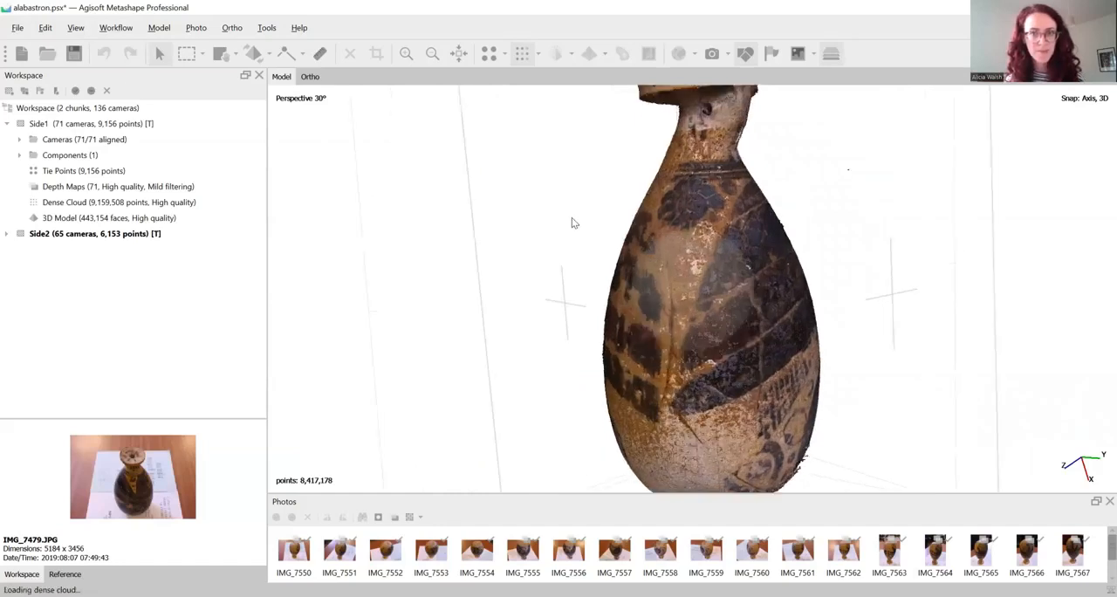
Make Side1 the active chunk and compare its cloud with and without the aligned chunks displayed, leaving them shown
double_click(96, 123)
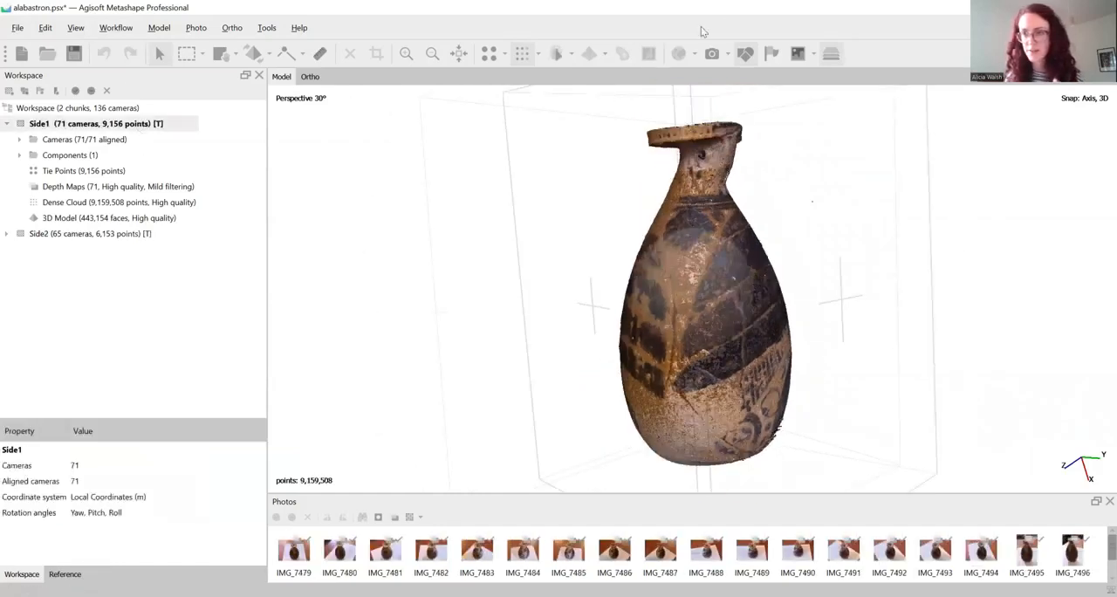
left_click(835, 55)
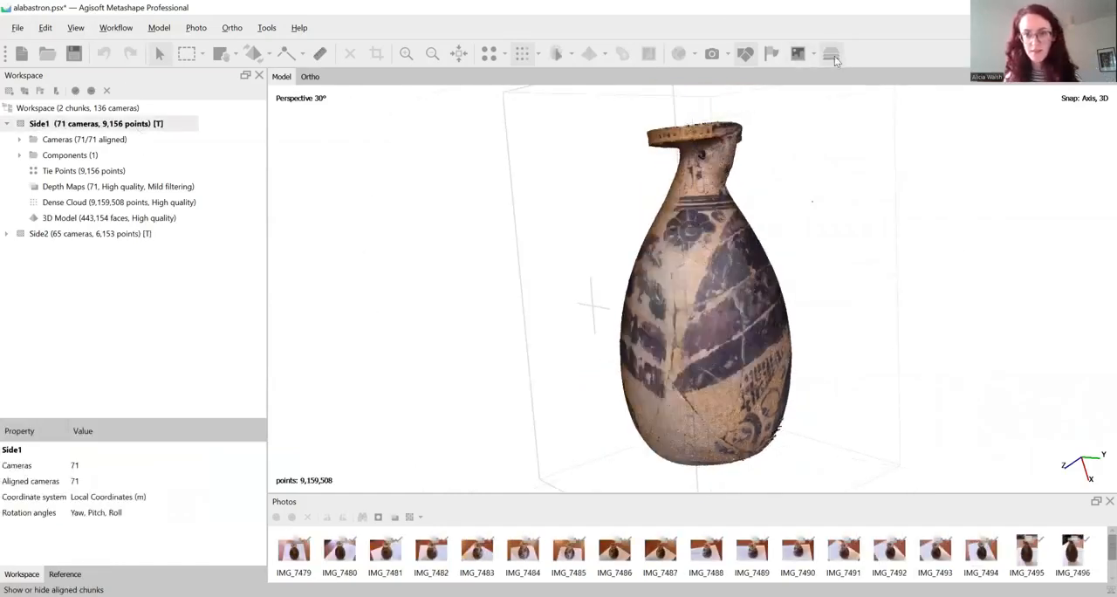
left_click(835, 56)
left_click(835, 56)
left_click(835, 56)
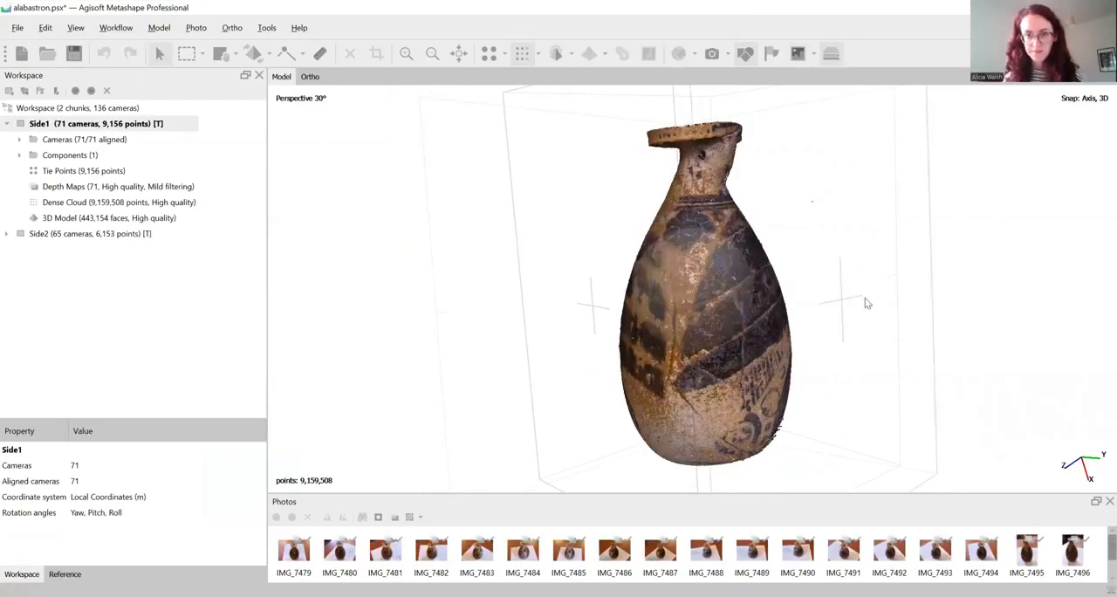
left_click_drag(866, 303, 700, 257)
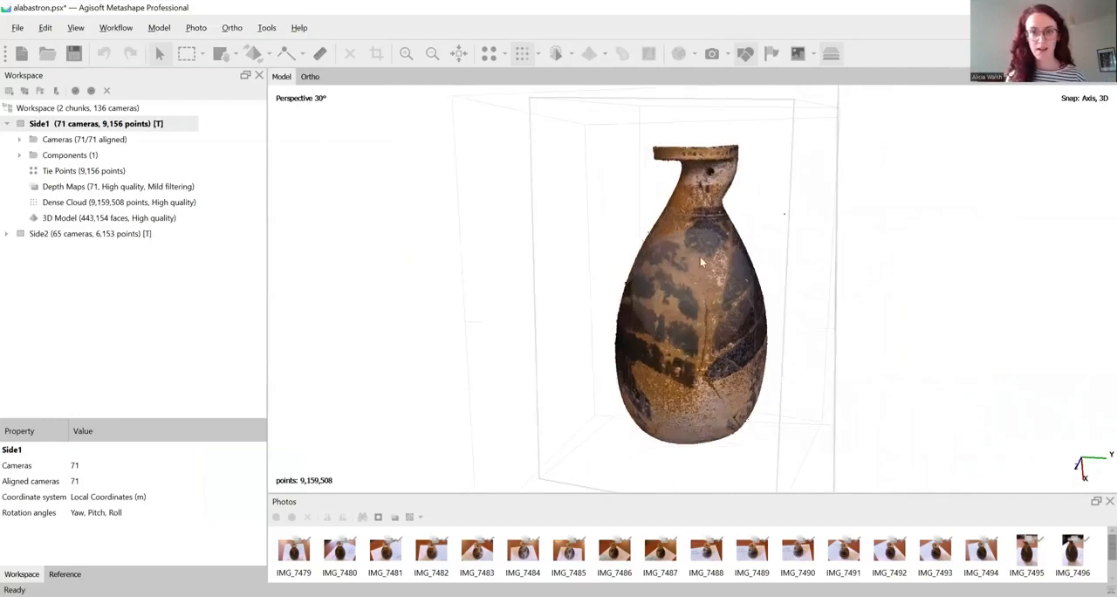
Select the points on the lower half of the Side1 vase cloud and delete them
left_click(201, 58)
left_click(601, 125)
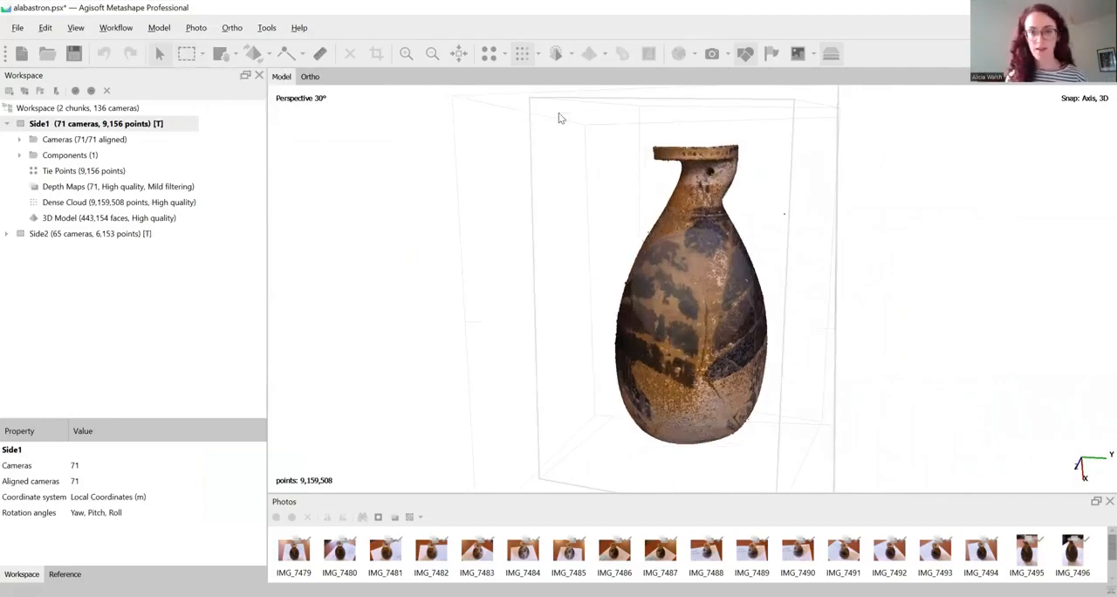
left_click_drag(560, 117, 603, 148)
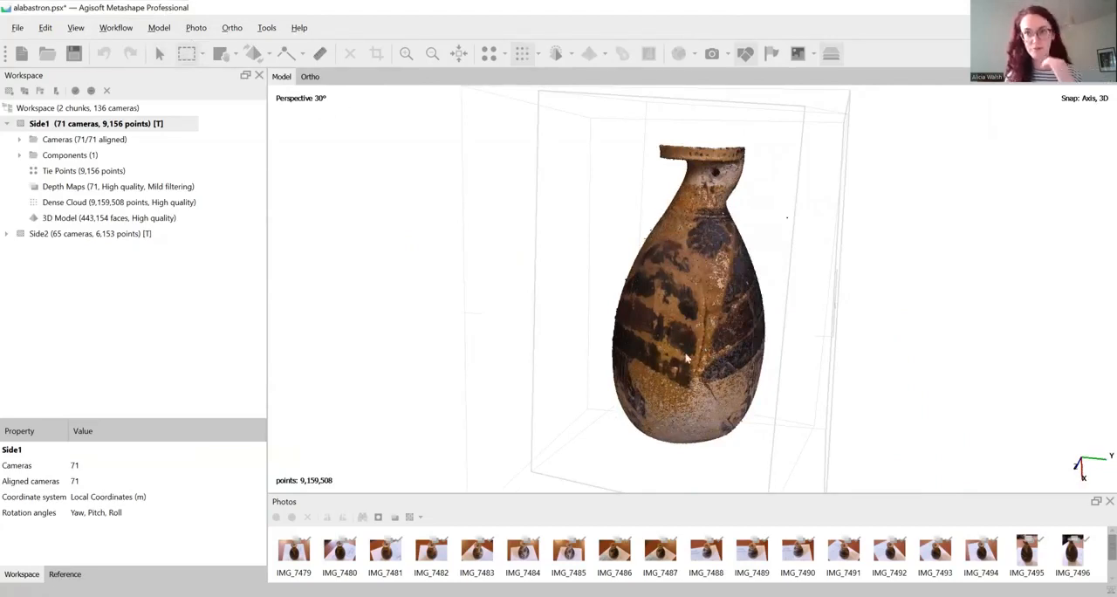
left_click_drag(593, 327, 782, 465)
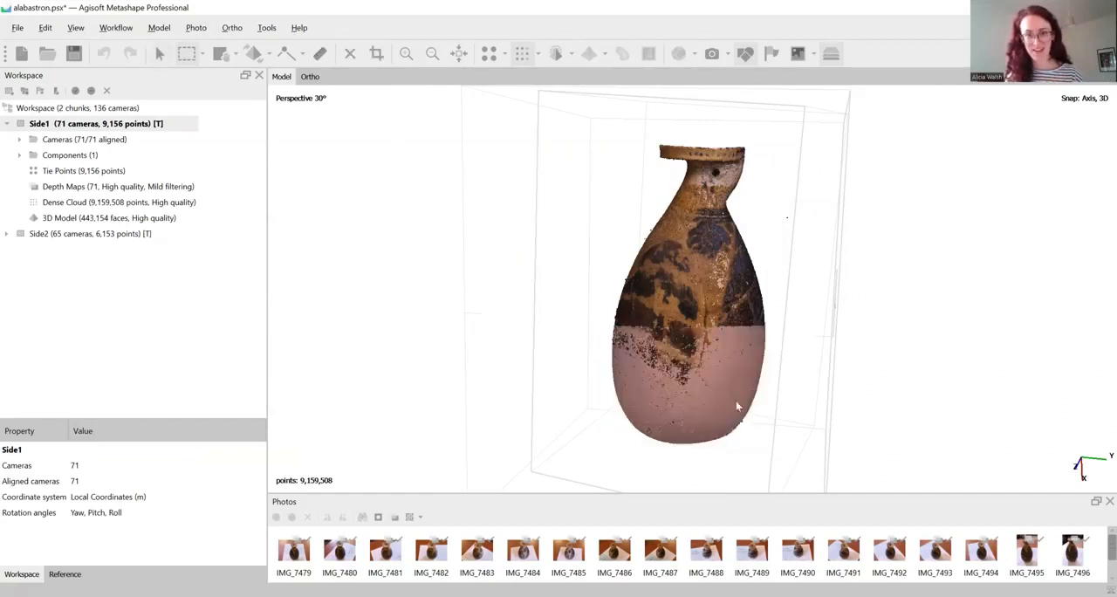
left_click(162, 57)
left_click_drag(679, 370, 698, 292)
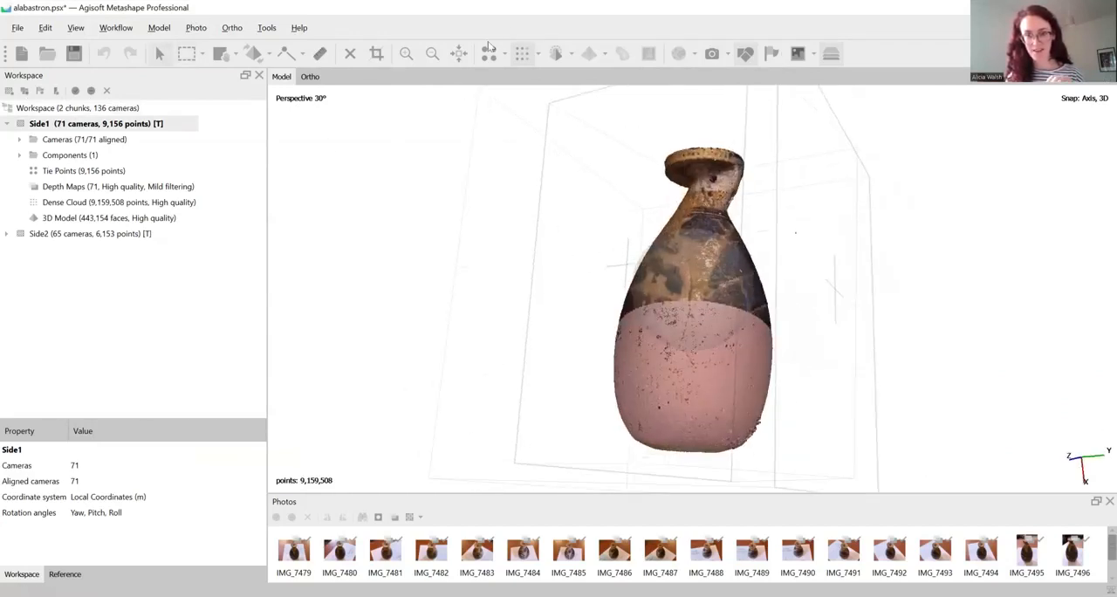
left_click(349, 58)
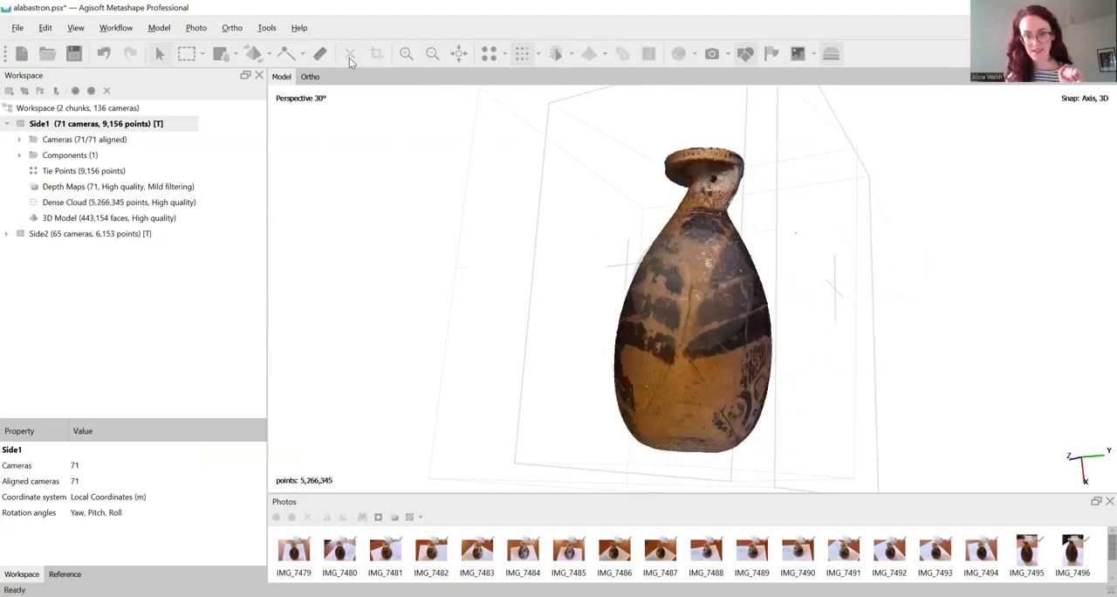
Make Side2 the active chunk and delete the points on the neck and shoulder of its vase cloud
left_click_drag(716, 288, 764, 370)
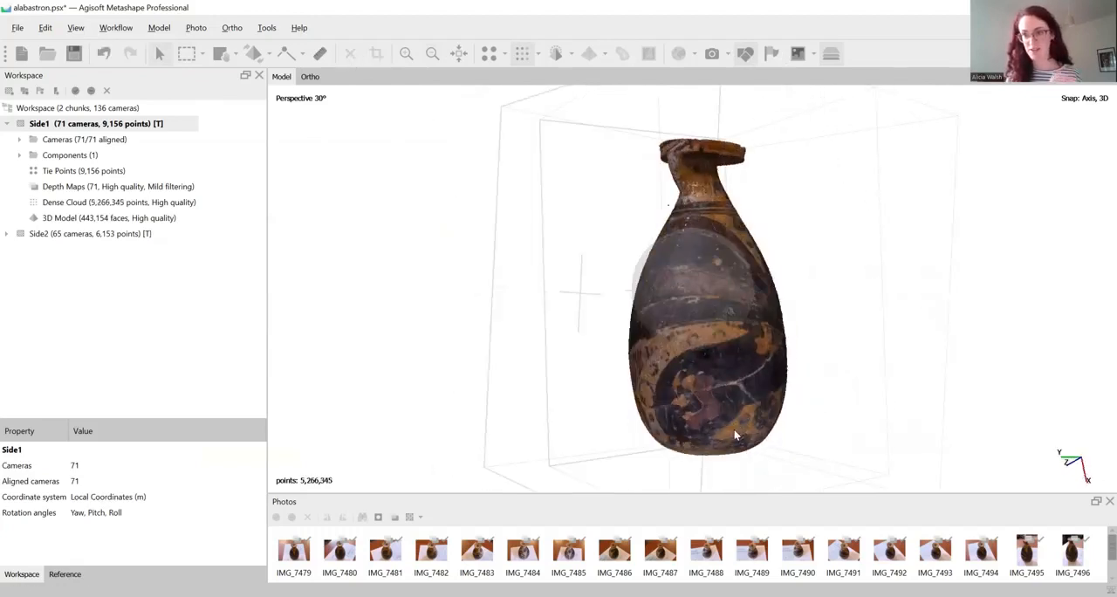
scroll(737, 427, "up", 5)
mouse_move(708, 316)
left_mouse_down()
mouse_move(835, 269)
mouse_move(770, 256)
mouse_move(710, 289)
mouse_move(779, 301)
mouse_move(718, 301)
mouse_move(763, 314)
mouse_move(633, 300)
mouse_move(722, 304)
left_mouse_up()
double_click(52, 234)
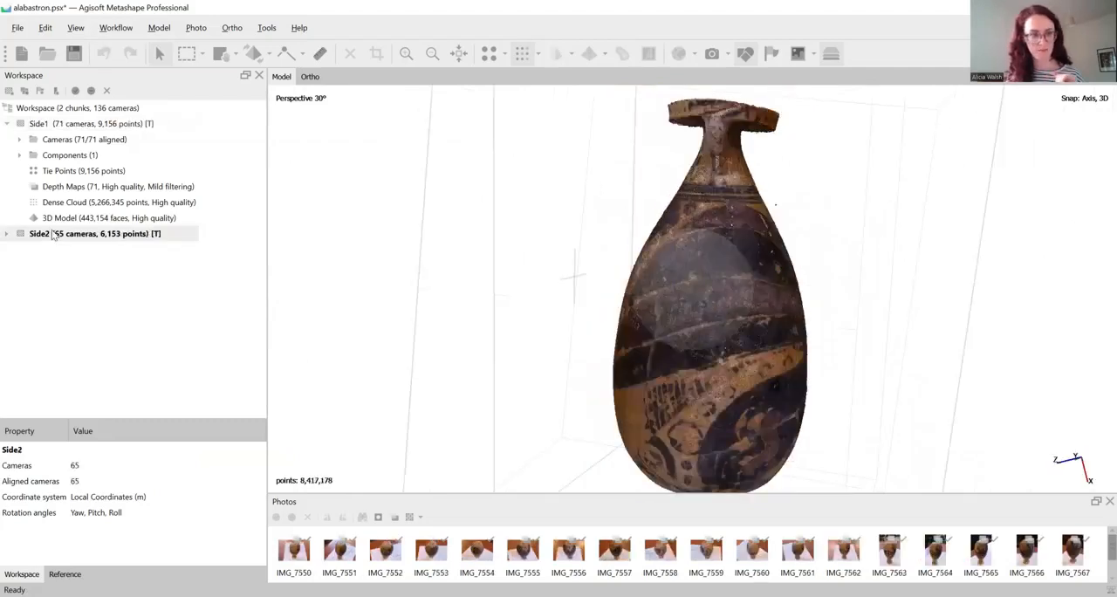
left_click_drag(599, 231, 717, 280)
left_click(186, 53)
left_click_drag(590, 113, 863, 269)
left_click(160, 54)
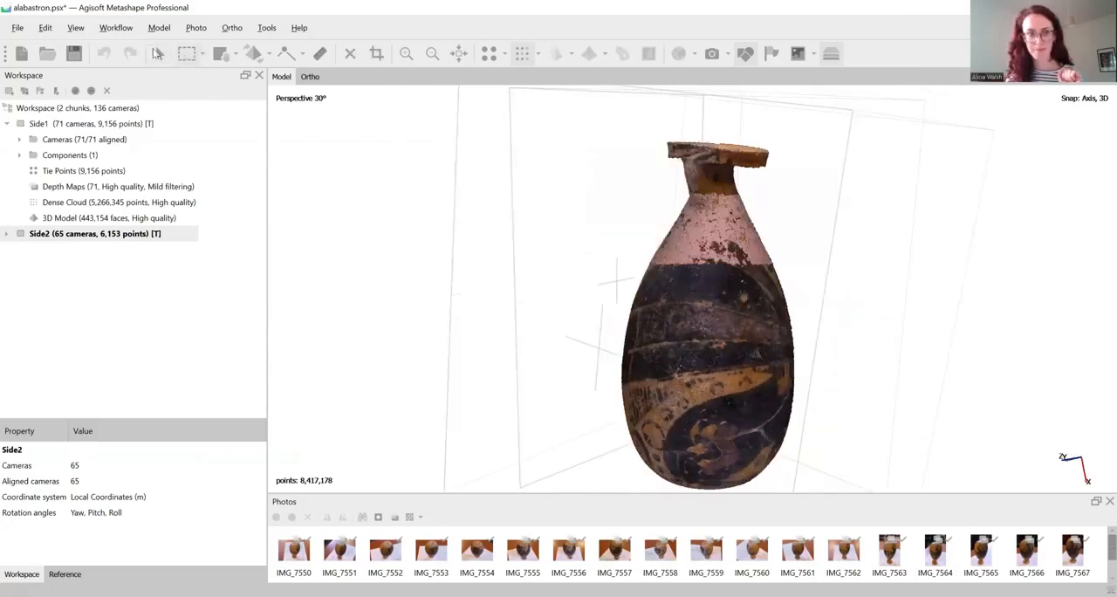
left_click_drag(698, 302, 646, 244)
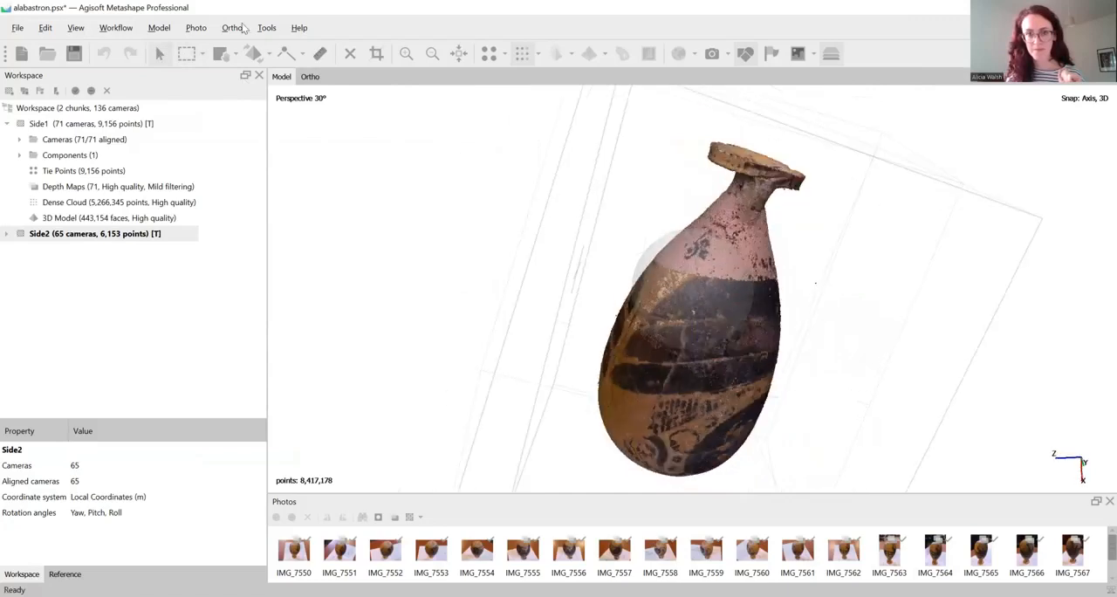
left_click(350, 53)
Examine from several sides how the trimmed Side1 and Side2 clouds meet along the vase's shoulder
left_click_drag(706, 359, 732, 245)
scroll(725, 276, "up", 6)
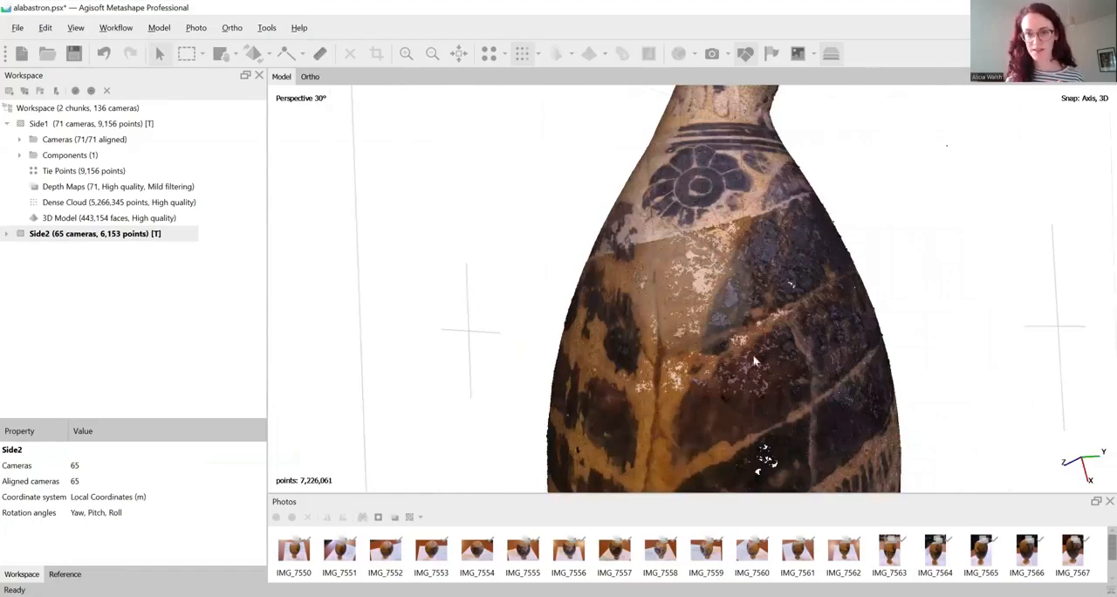
left_click_drag(756, 361, 746, 256)
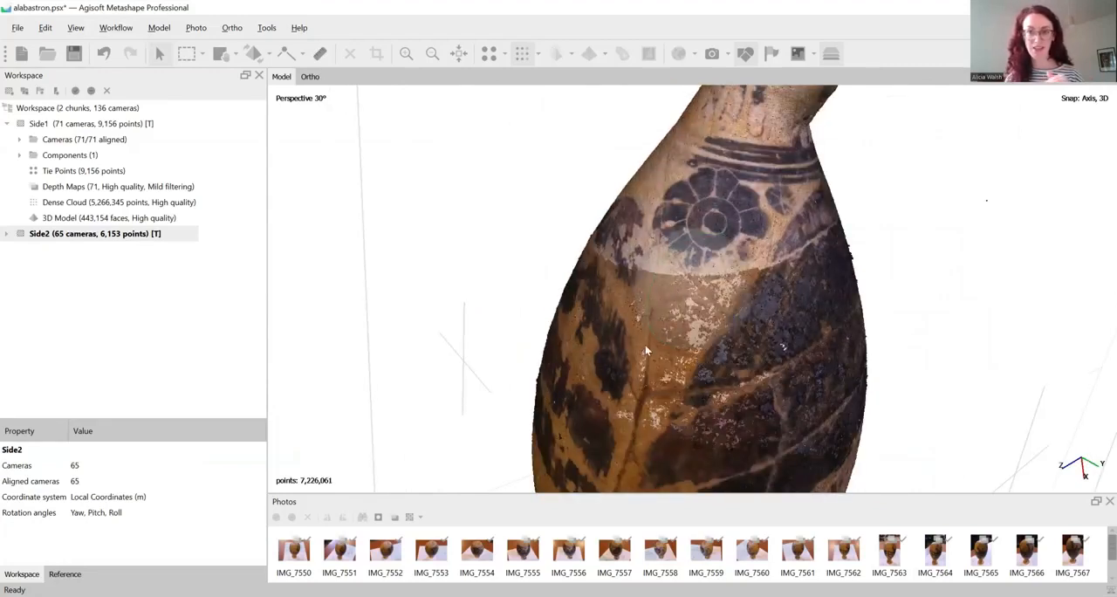
left_click_drag(888, 288, 887, 276)
left_click_drag(816, 345, 686, 288)
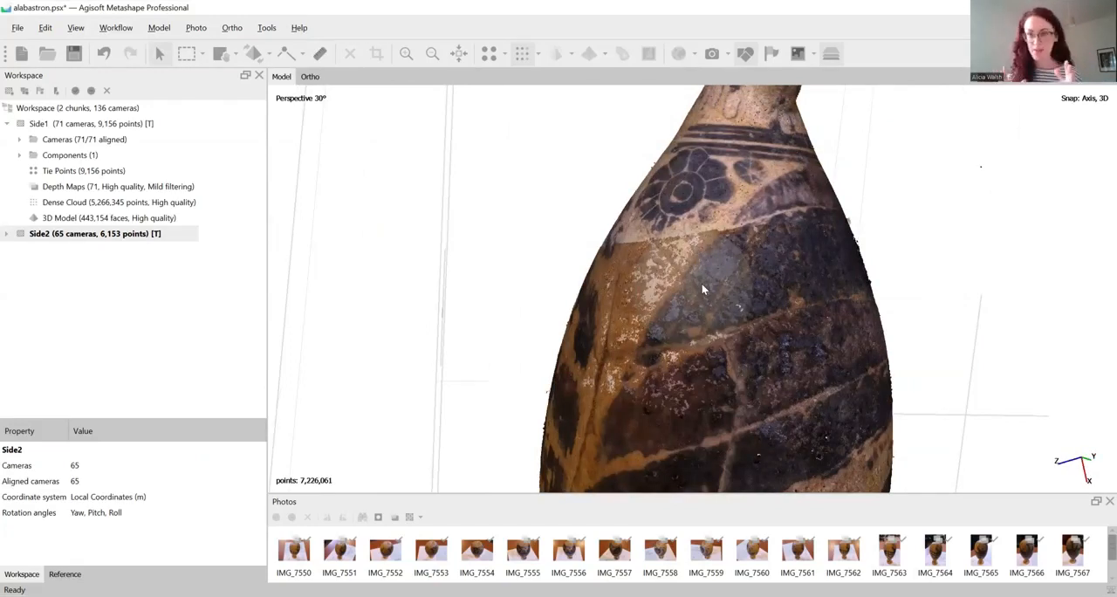
left_click_drag(699, 320, 624, 294)
scroll(820, 293, "down", 5)
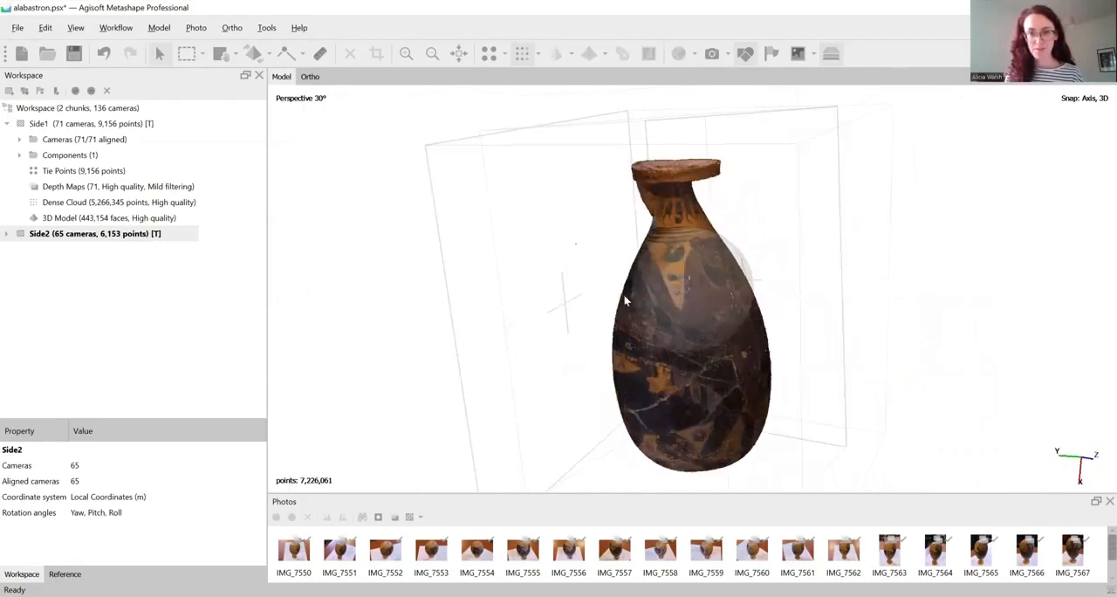
left_click(116, 31)
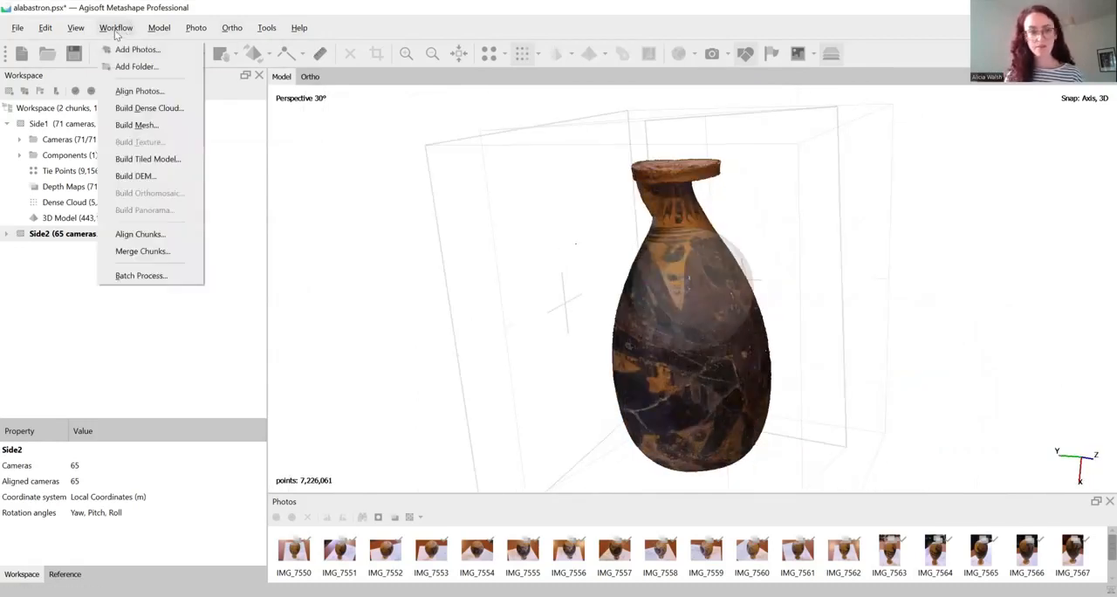
left_click(158, 253)
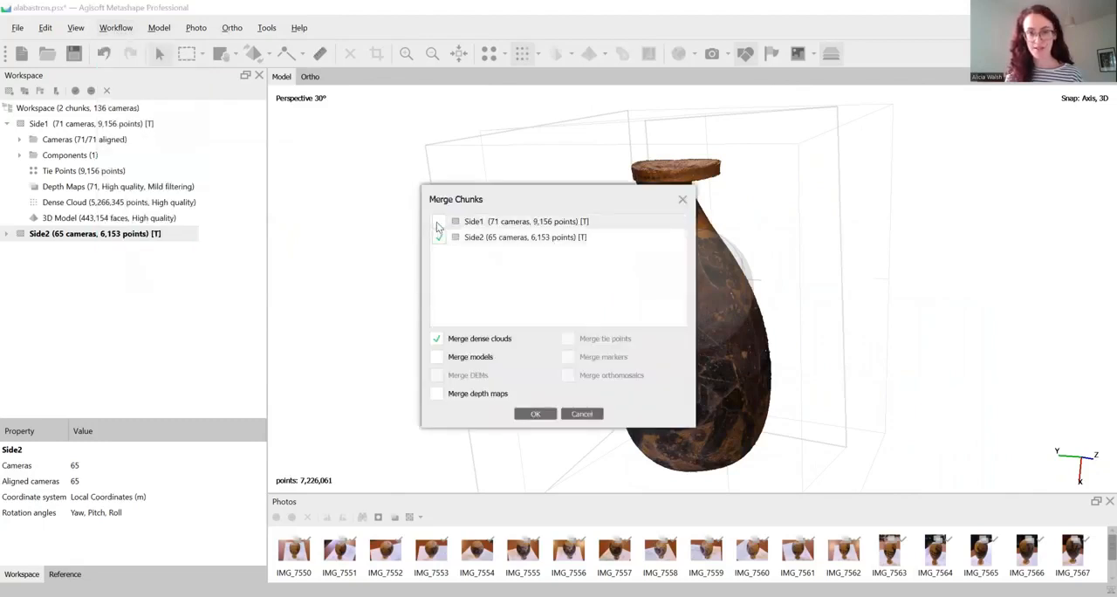
left_click(437, 358)
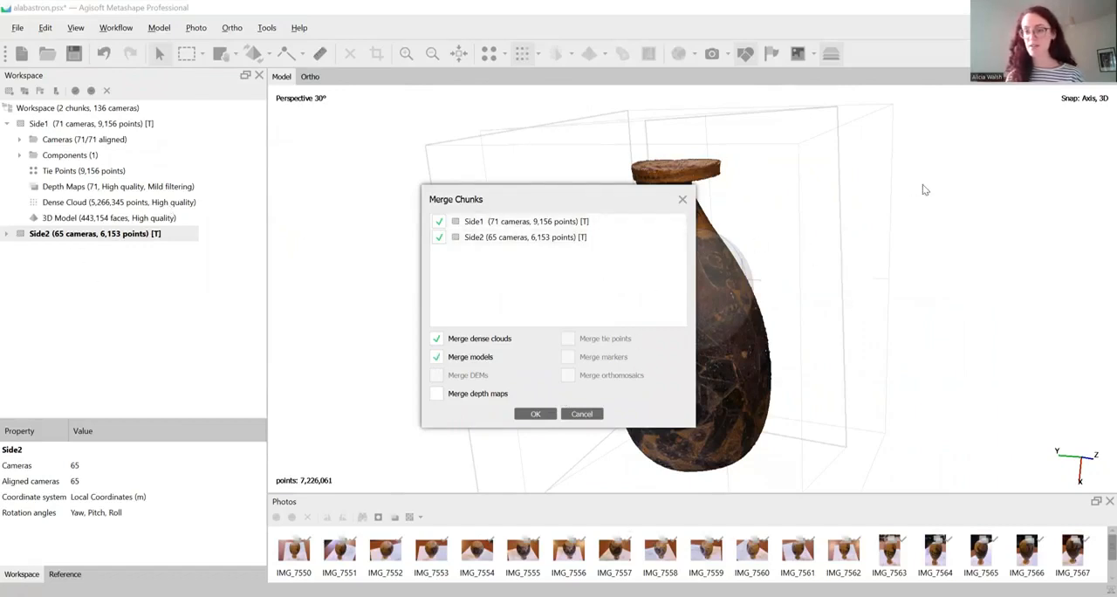
left_click(582, 414)
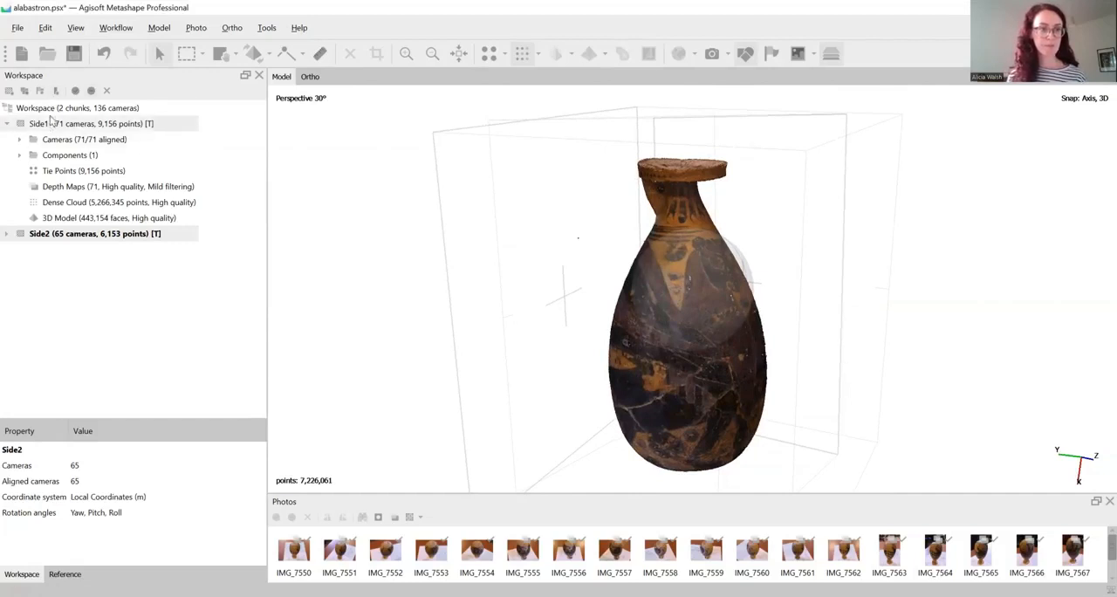
Hide the other aligned chunk and undo the point deletion in Side2
left_click(836, 55)
left_click_drag(859, 278, 603, 288)
left_click(101, 55)
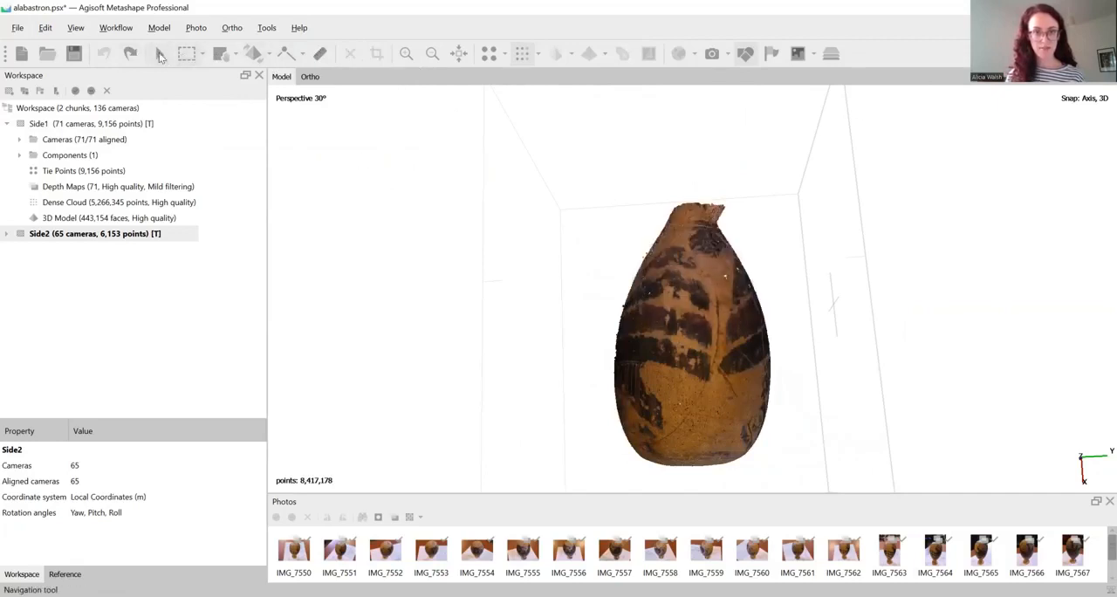
Make Side1 the active chunk, undo its point deletion and clear the remaining point selection
left_click(109, 126)
double_click(108, 126)
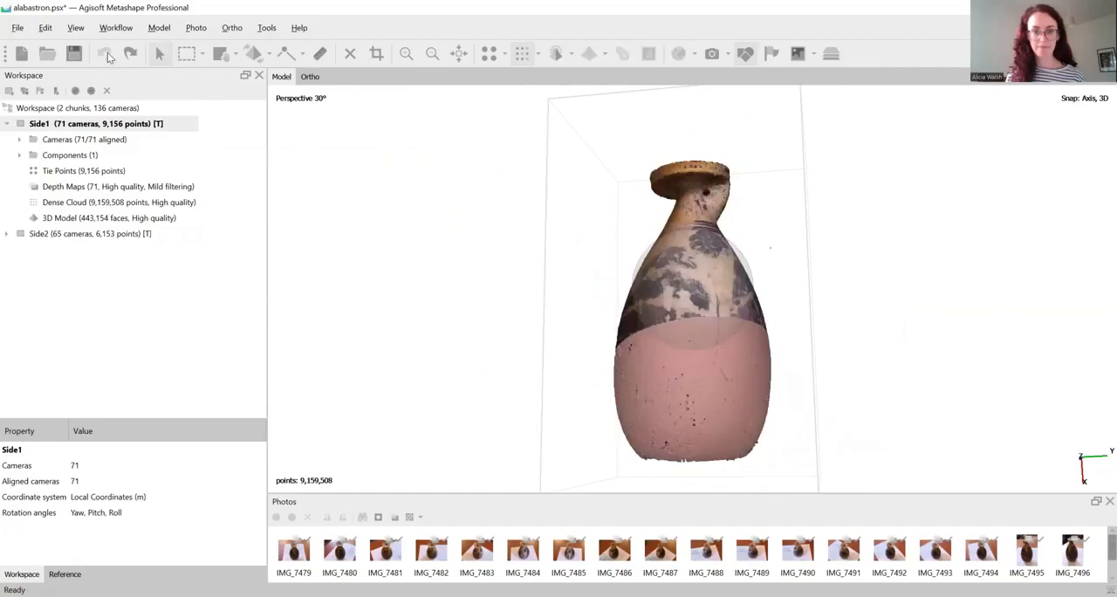
left_click(188, 55)
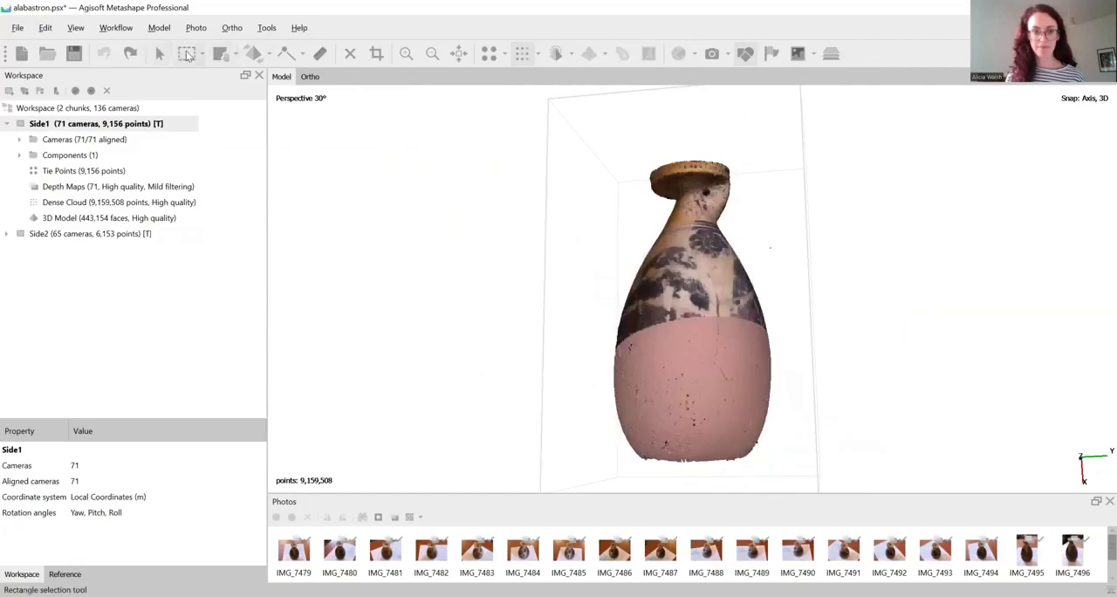
left_click(392, 213)
left_click(163, 55)
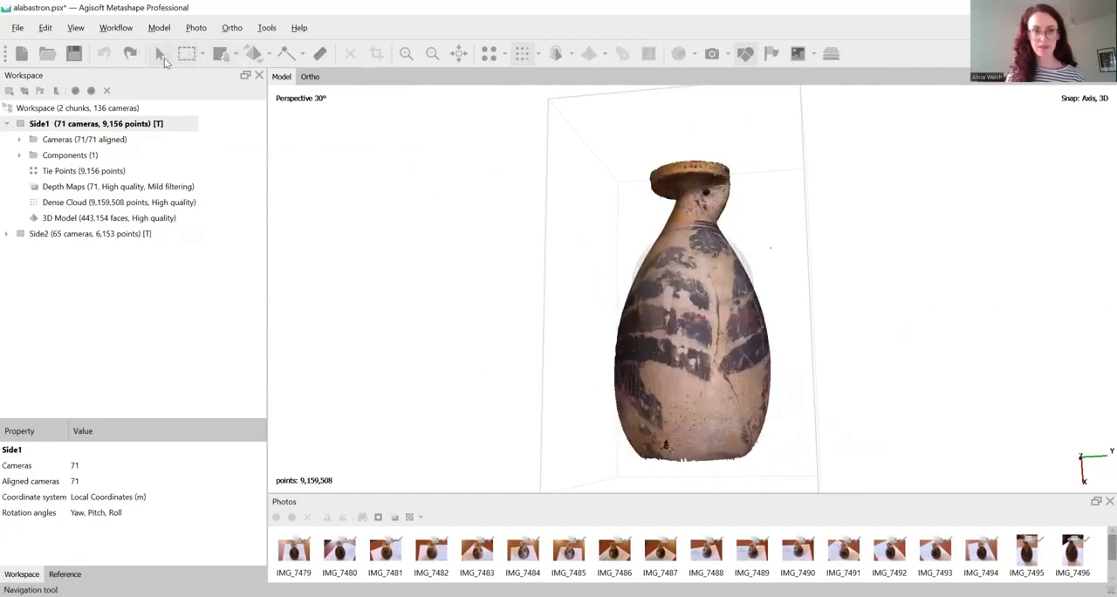
left_click_drag(666, 236, 835, 297)
scroll(732, 355, "up", 5)
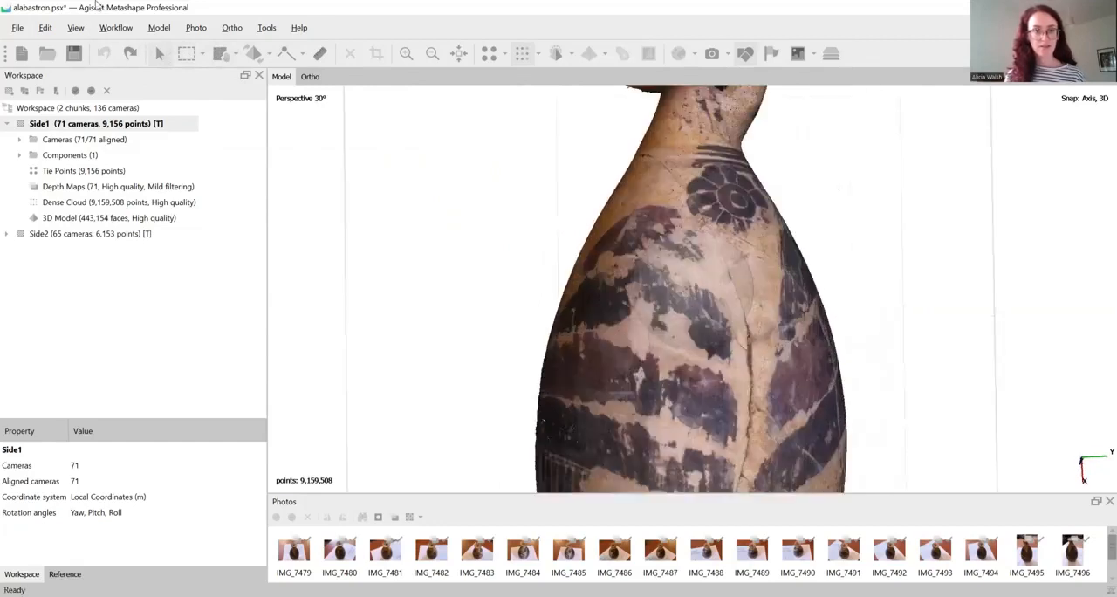
left_click(116, 28)
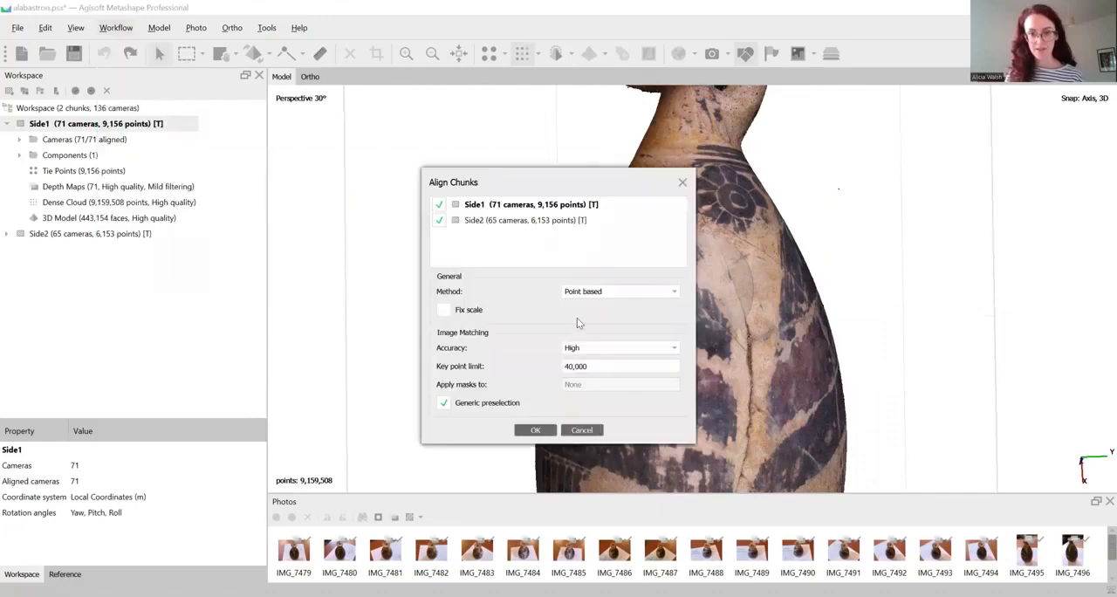
left_click(577, 319)
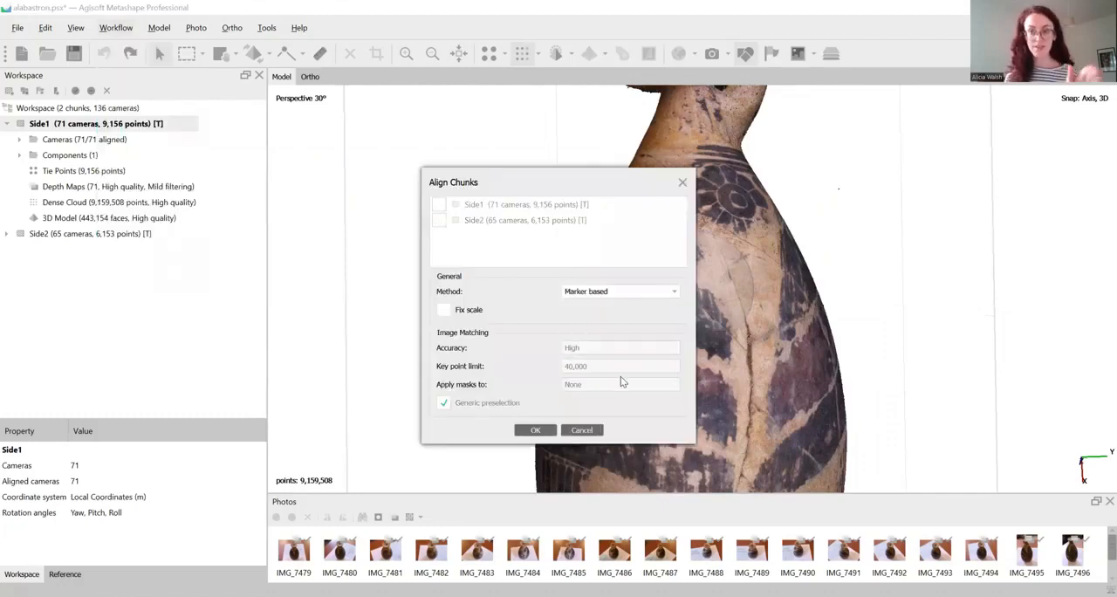
left_click(583, 431)
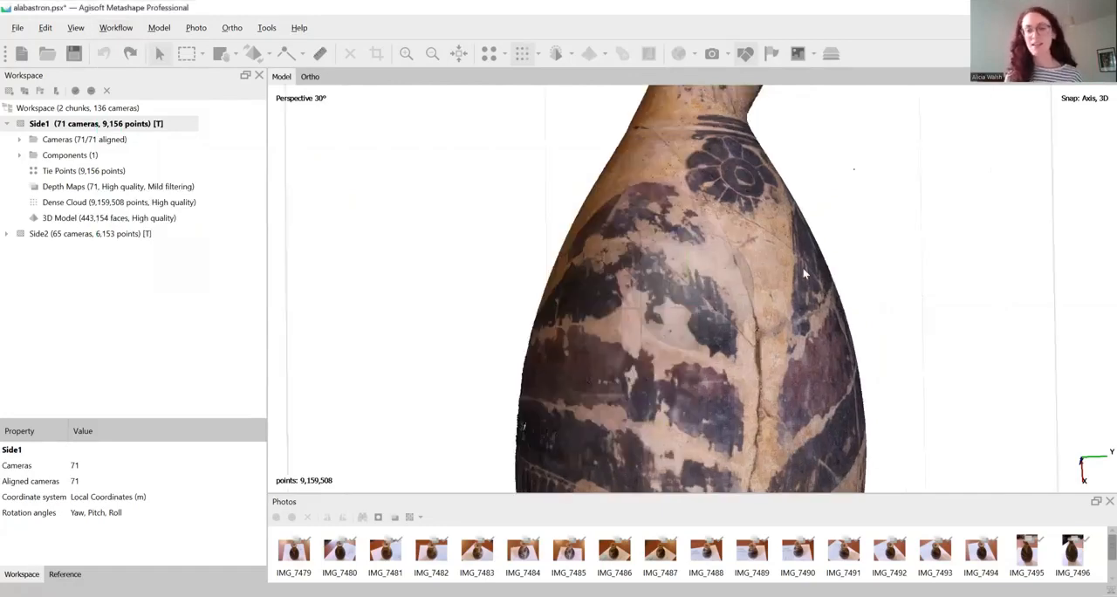
Examine the painted decoration and cracks on the Side1 vase cloud for distinctive features around the shoulder
scroll(803, 270, "down", 5)
mouse_move(736, 284)
left_mouse_down()
mouse_move(777, 318)
mouse_move(705, 303)
mouse_move(734, 273)
mouse_move(731, 297)
mouse_move(734, 283)
mouse_move(674, 281)
mouse_move(679, 290)
mouse_move(698, 275)
mouse_move(784, 307)
mouse_move(715, 294)
mouse_move(767, 302)
mouse_move(783, 244)
left_mouse_up()
scroll(740, 267, "up", 3)
middle_click_drag(770, 260, 741, 374)
middle_click_drag(756, 223, 739, 288)
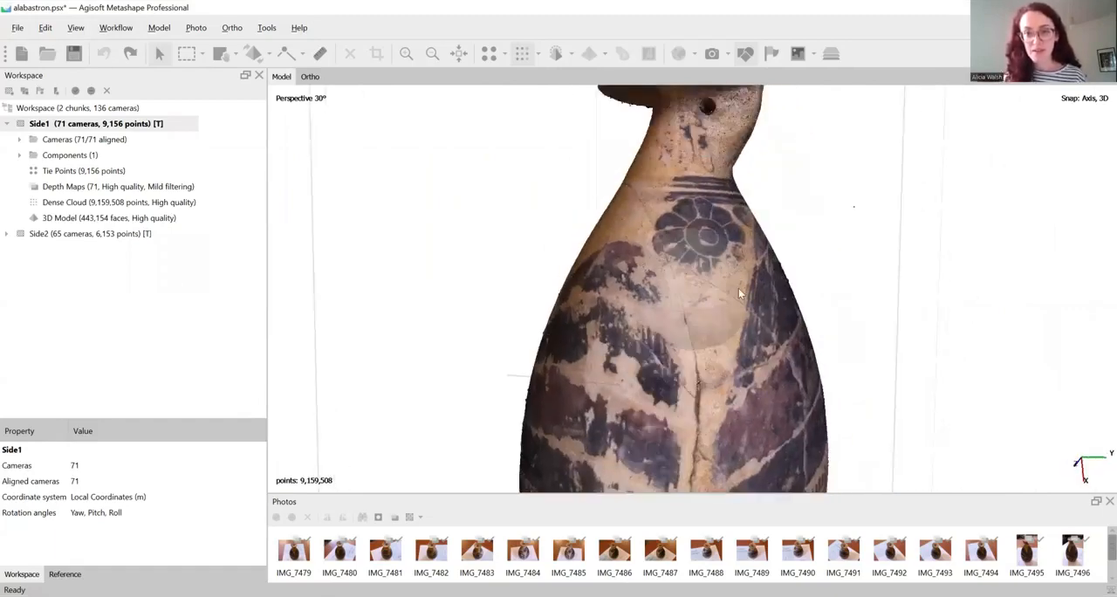
left_click_drag(766, 305, 724, 302)
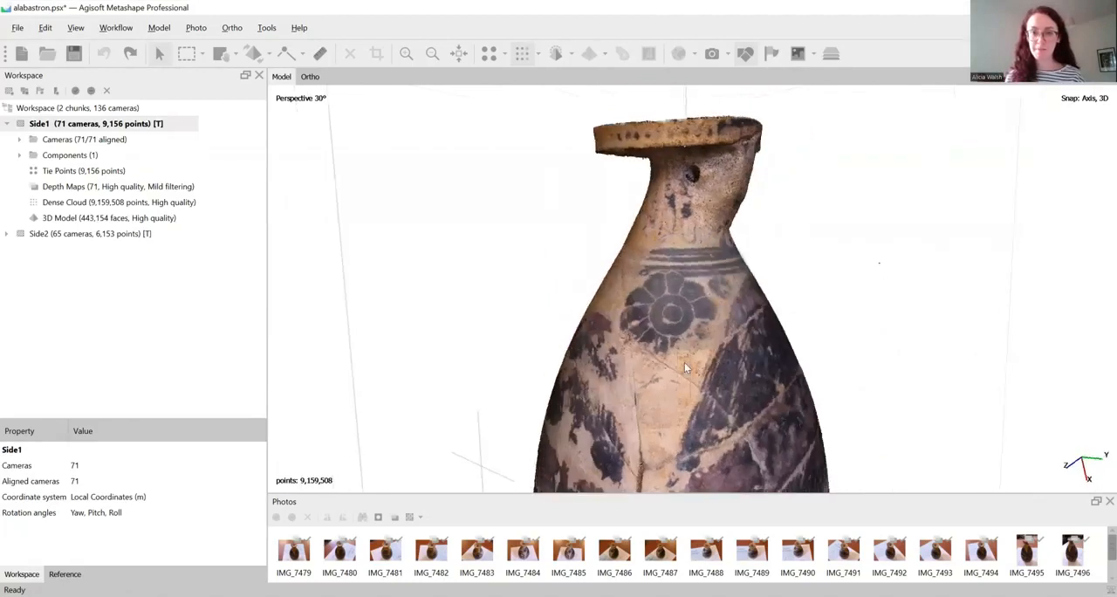
scroll(762, 341, "down", 3)
middle_click_drag(762, 341, 762, 270)
scroll(762, 271, "down", 2)
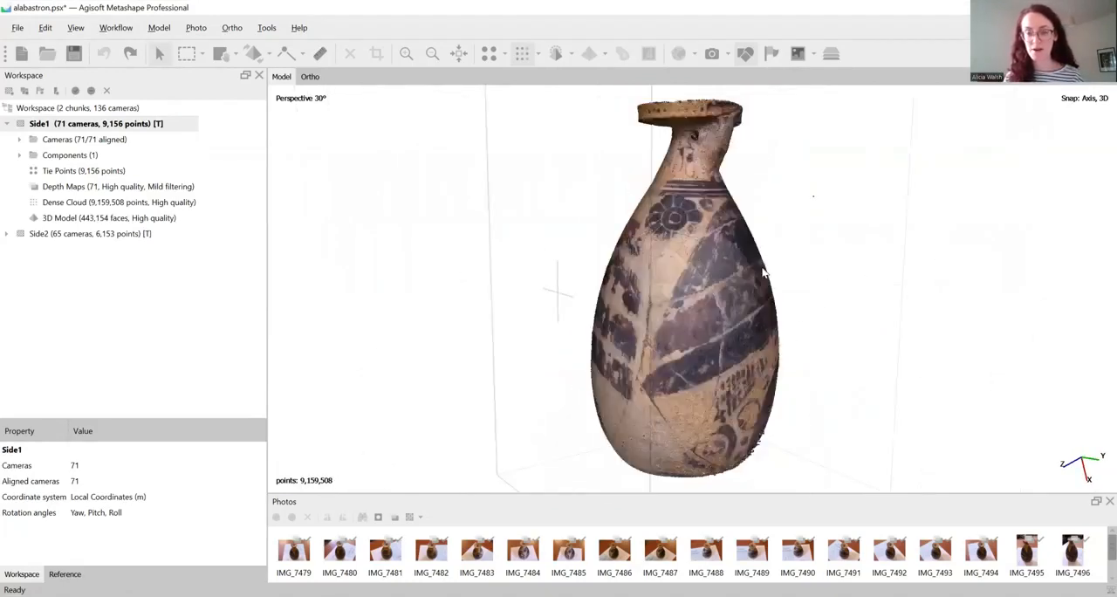
Switch between the Side2 and Side1 chunks to compare the flower motif and surrounding decoration on the vase's shoulder
double_click(109, 234)
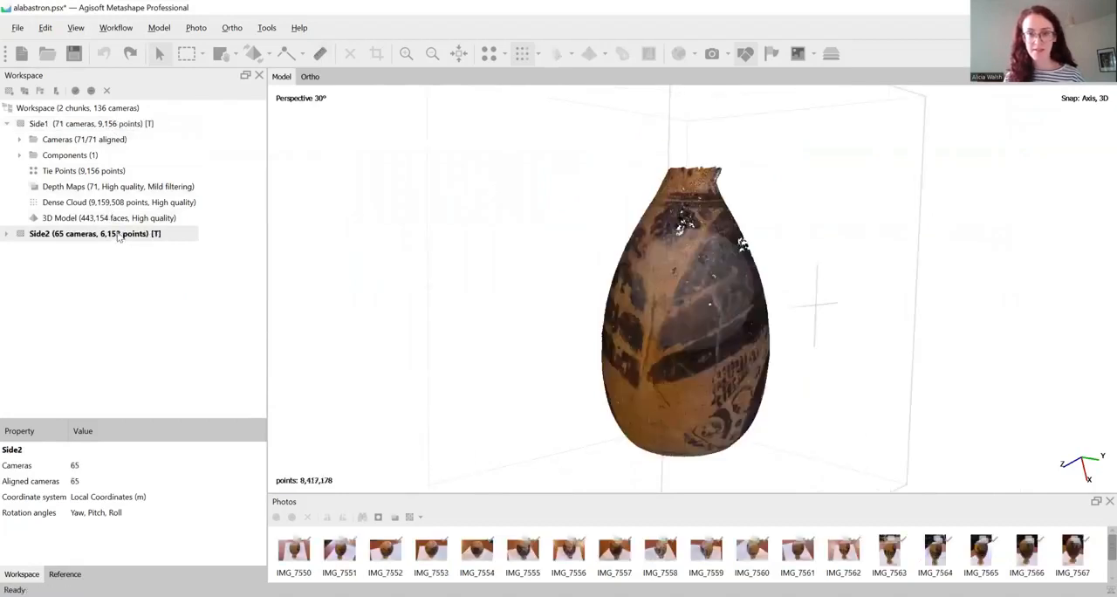
left_click_drag(686, 292, 719, 255)
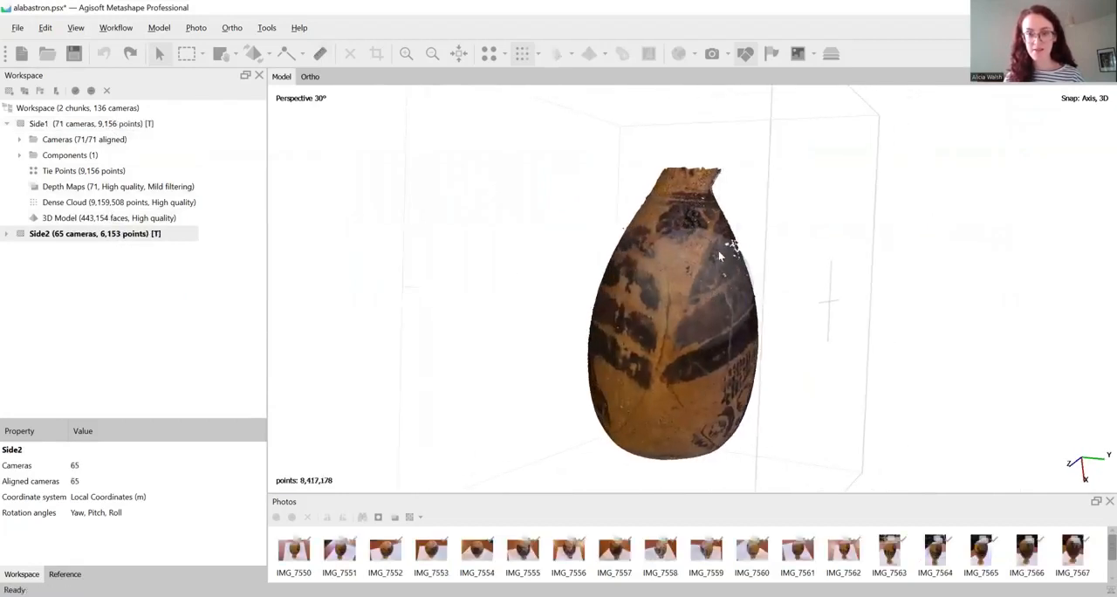
scroll(792, 277, "up", 5)
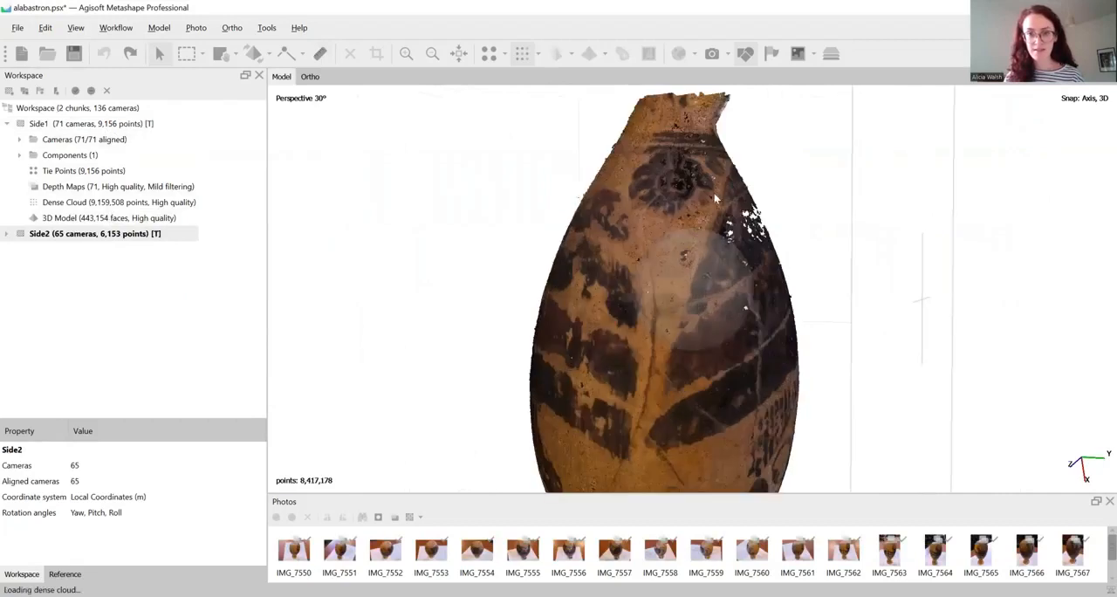
double_click(80, 124)
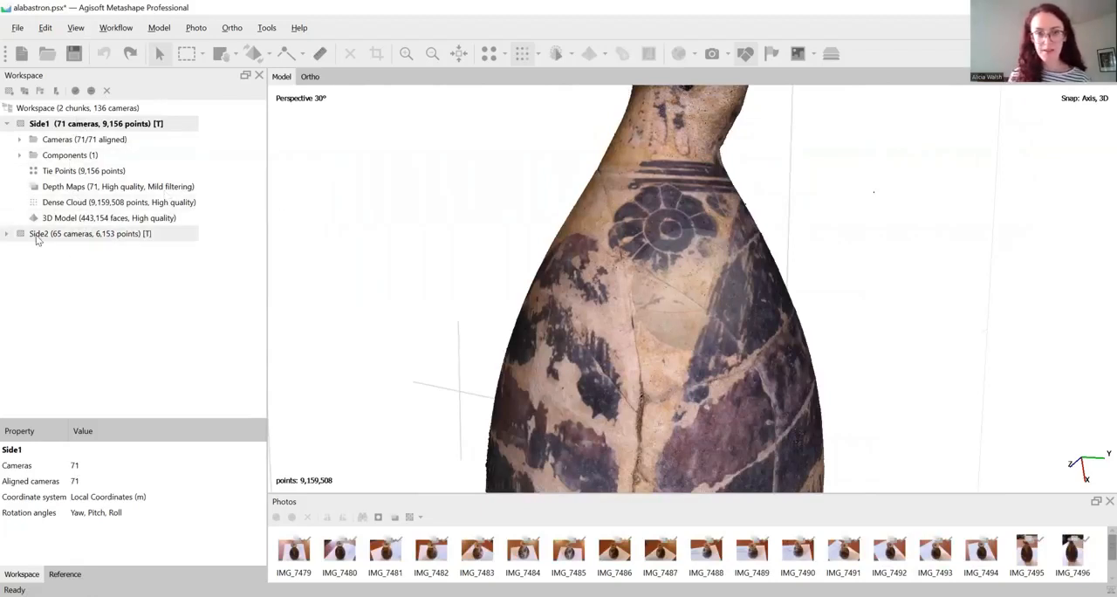
double_click(96, 234)
scroll(674, 219, "up", 1)
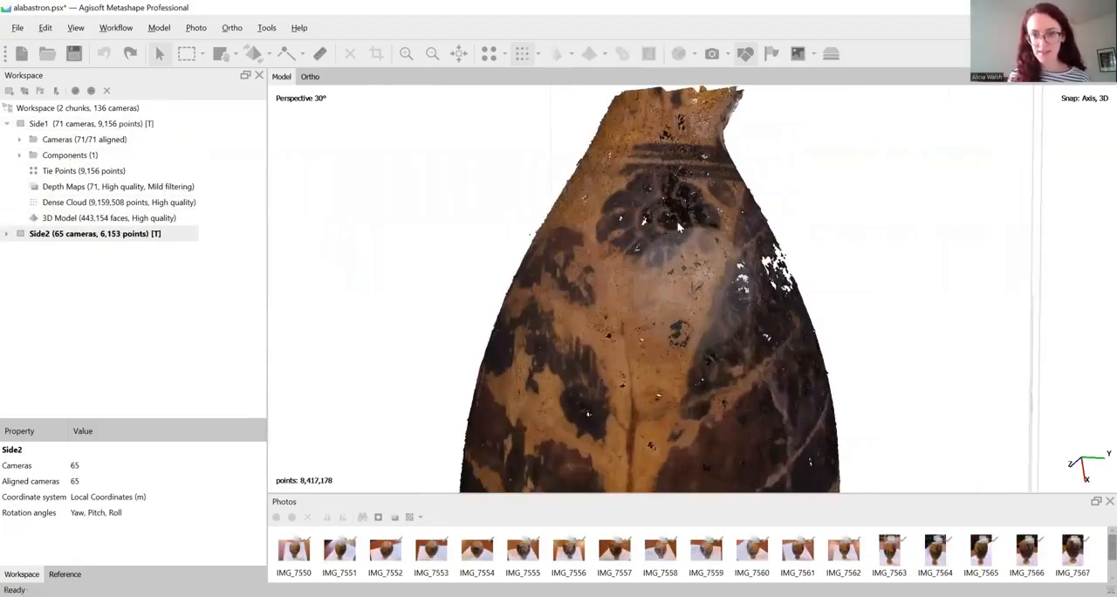
left_click_drag(698, 243, 761, 212)
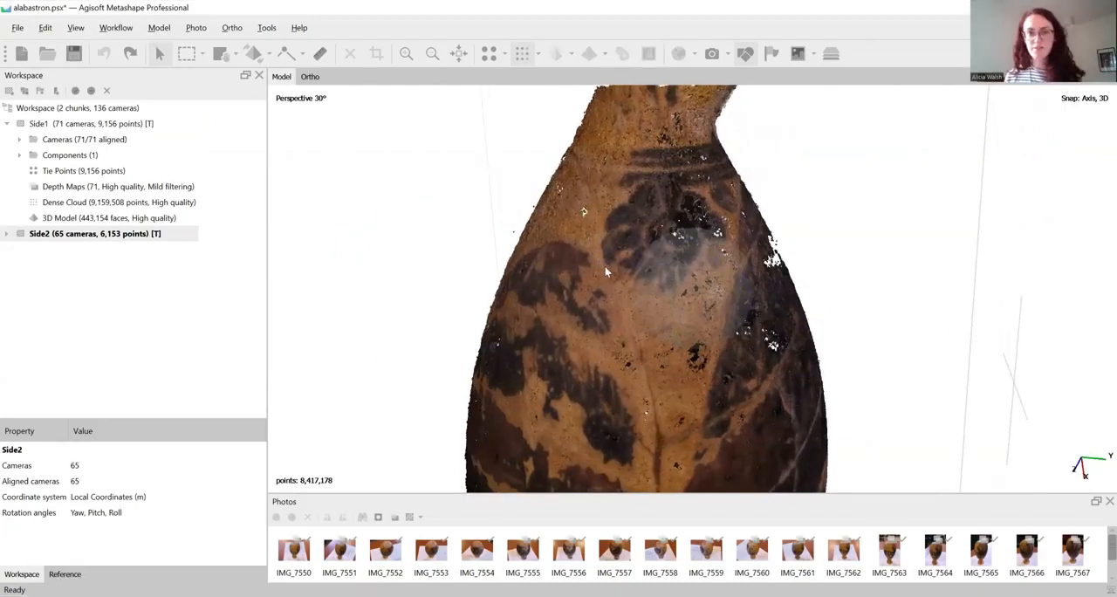
scroll(608, 263, "up", 2)
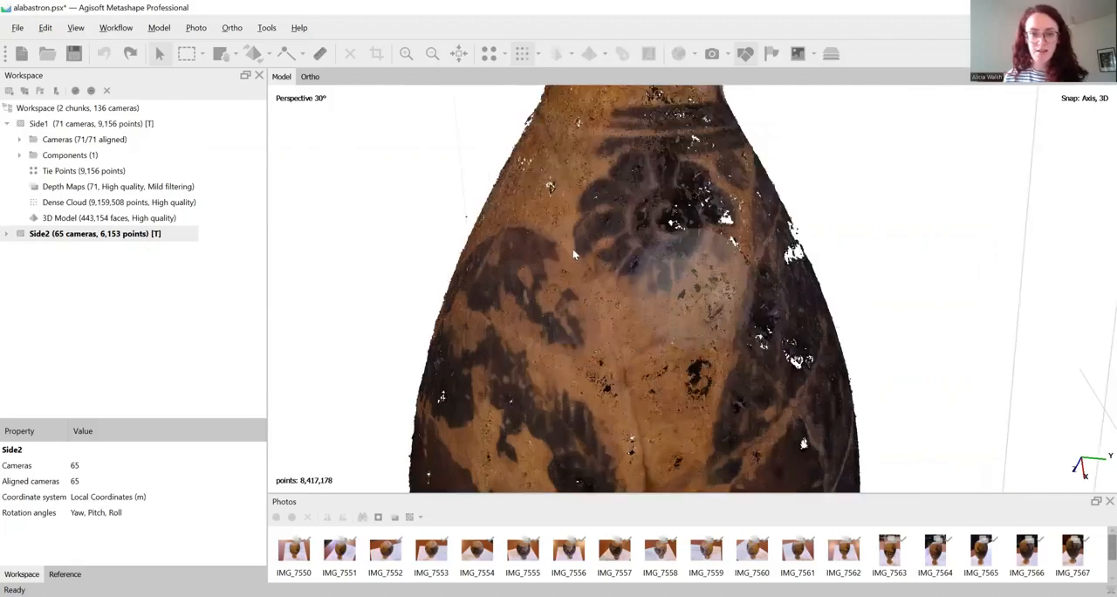
Add a marker on the Side2 cloud at the lower outer petal of the shoulder flower and turn on marker display
scroll(569, 249, "up", 2)
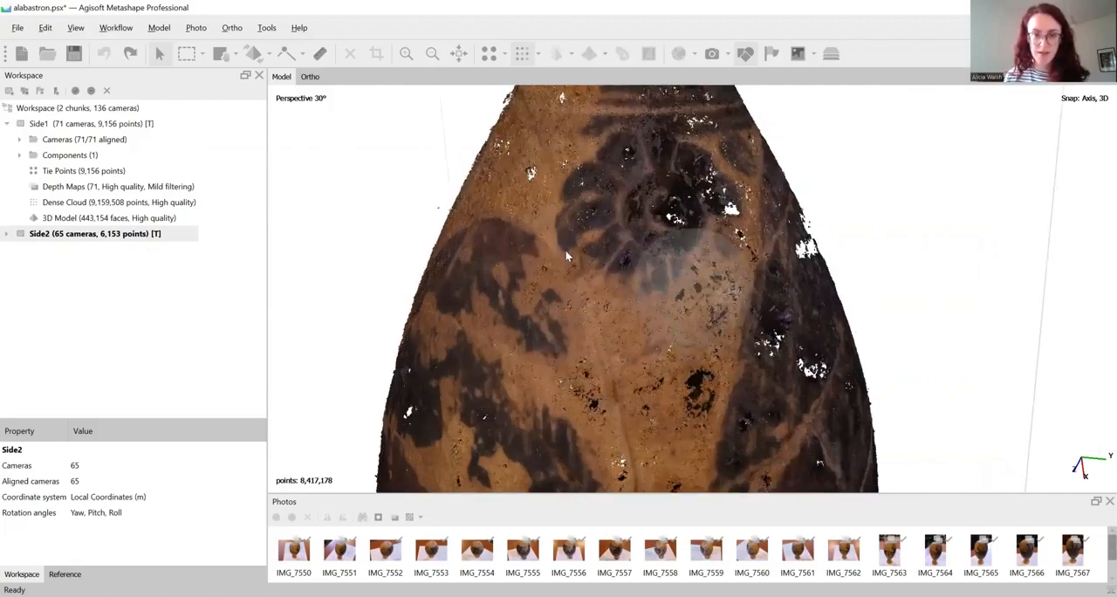
right_click(565, 250)
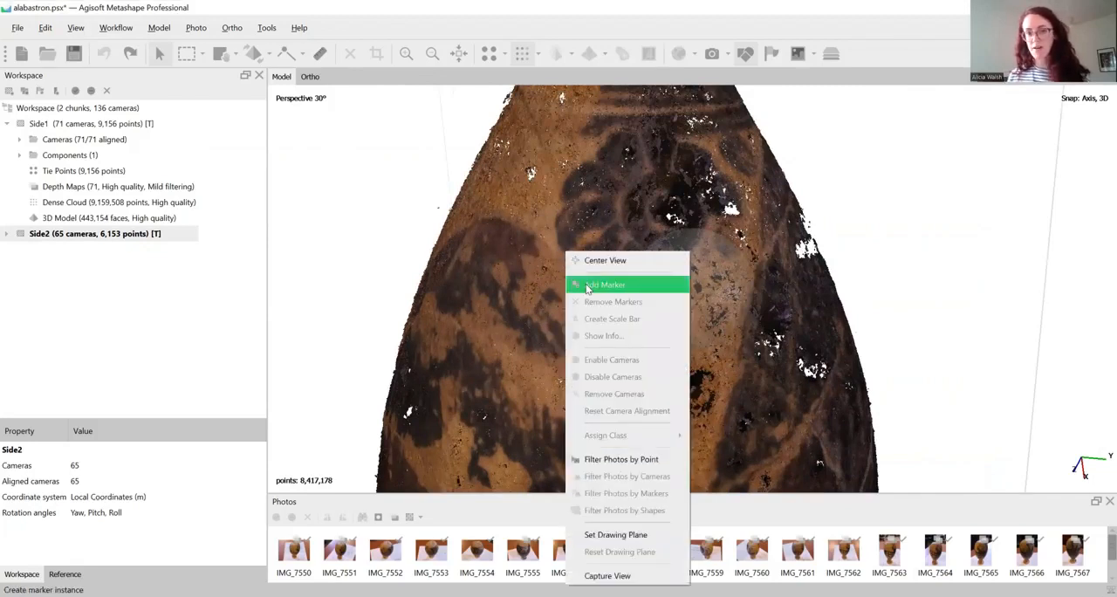
left_click(588, 286)
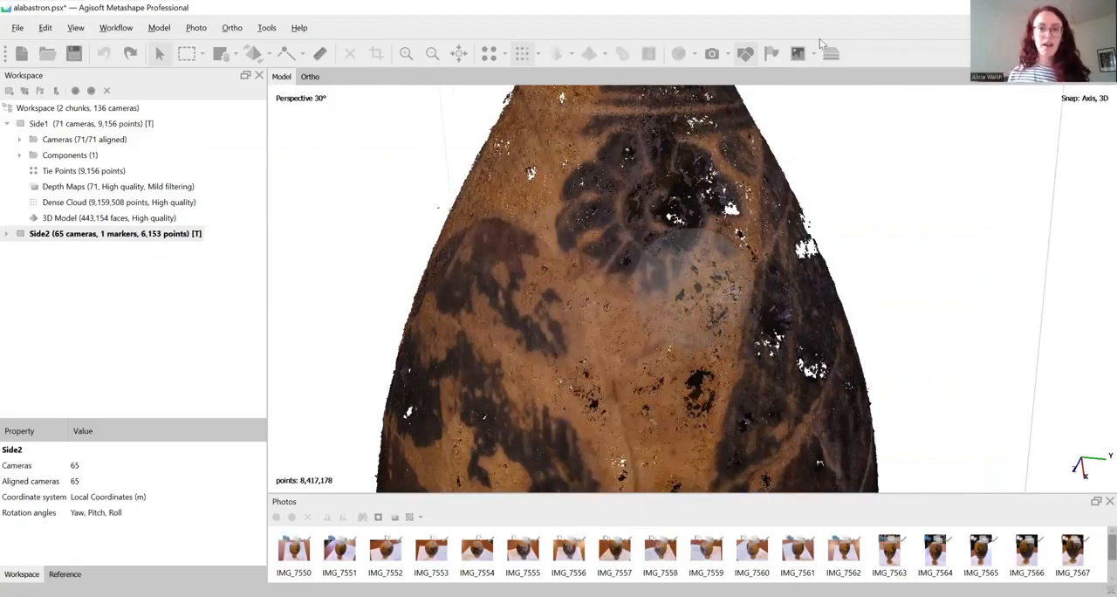
left_click(776, 59)
scroll(570, 252, "up", 1)
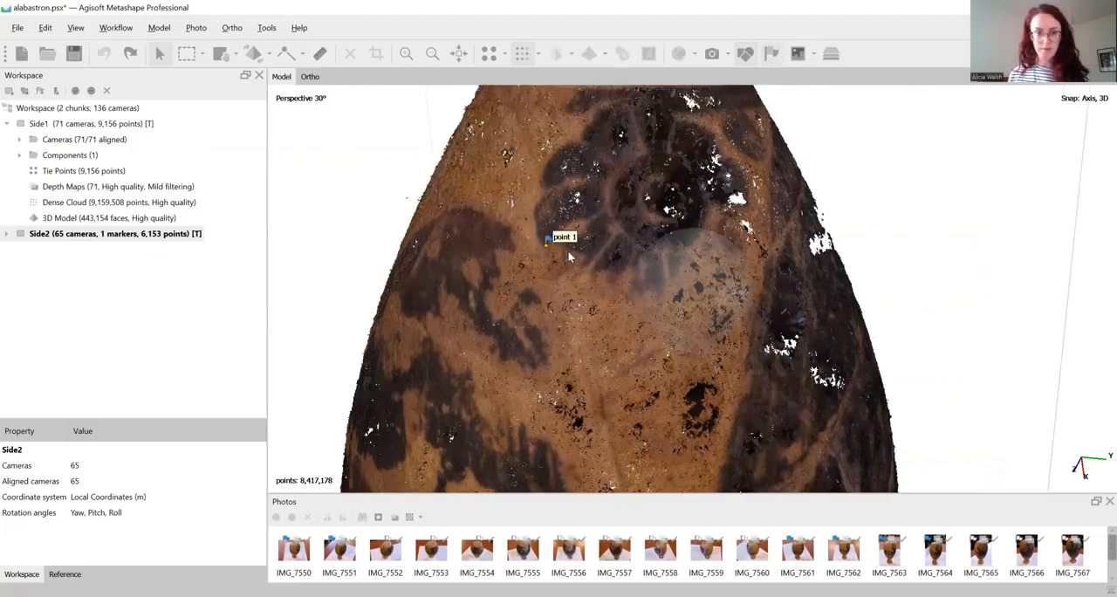
scroll(568, 252, "down", 1)
Expand the Side2 chunk and inspect its marker entry, with the marker's position beside the flower
left_click(7, 234)
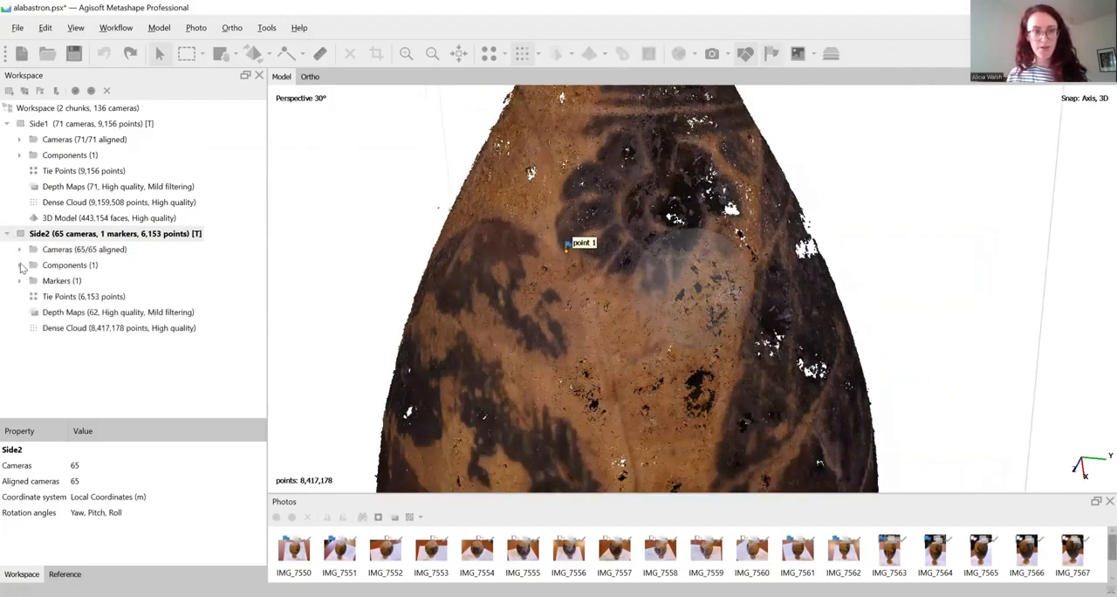
left_click(20, 280)
left_click(29, 296)
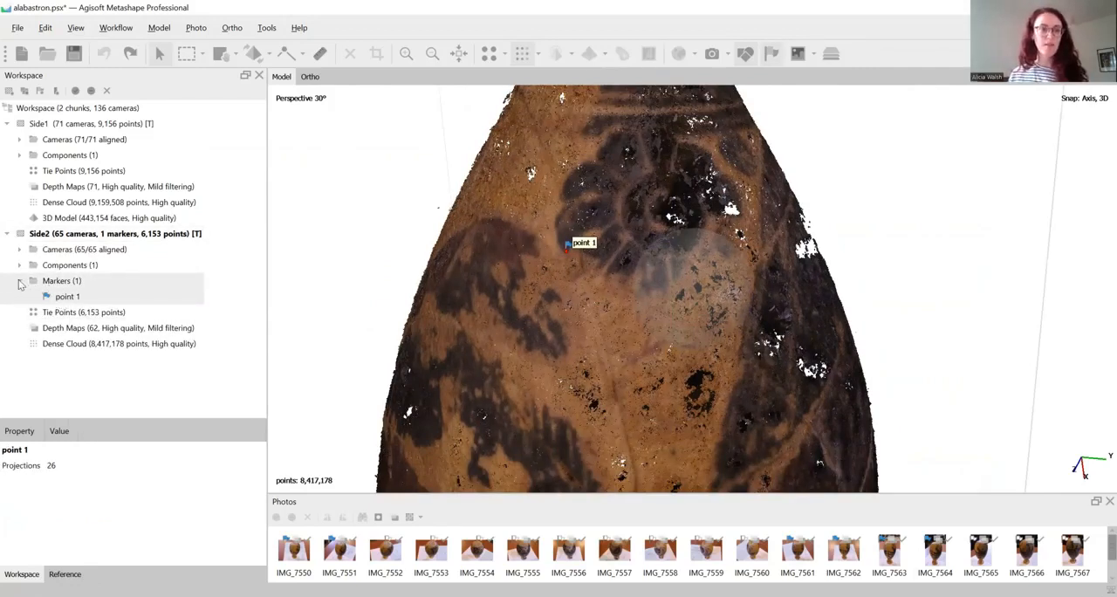
left_click(19, 280)
left_click_drag(712, 324, 718, 305)
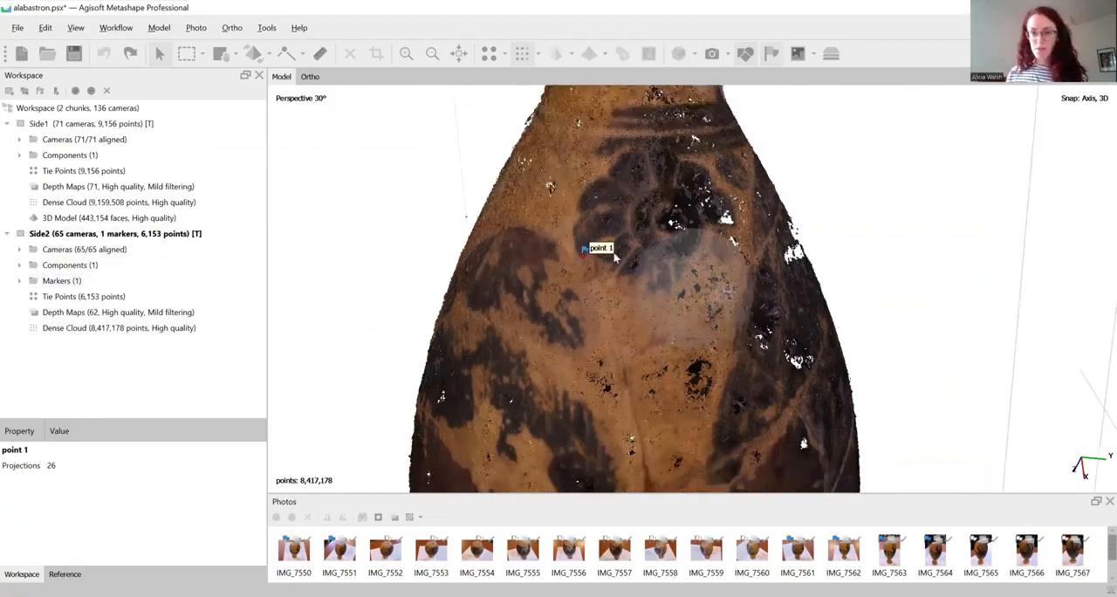
scroll(552, 267, "up", 1)
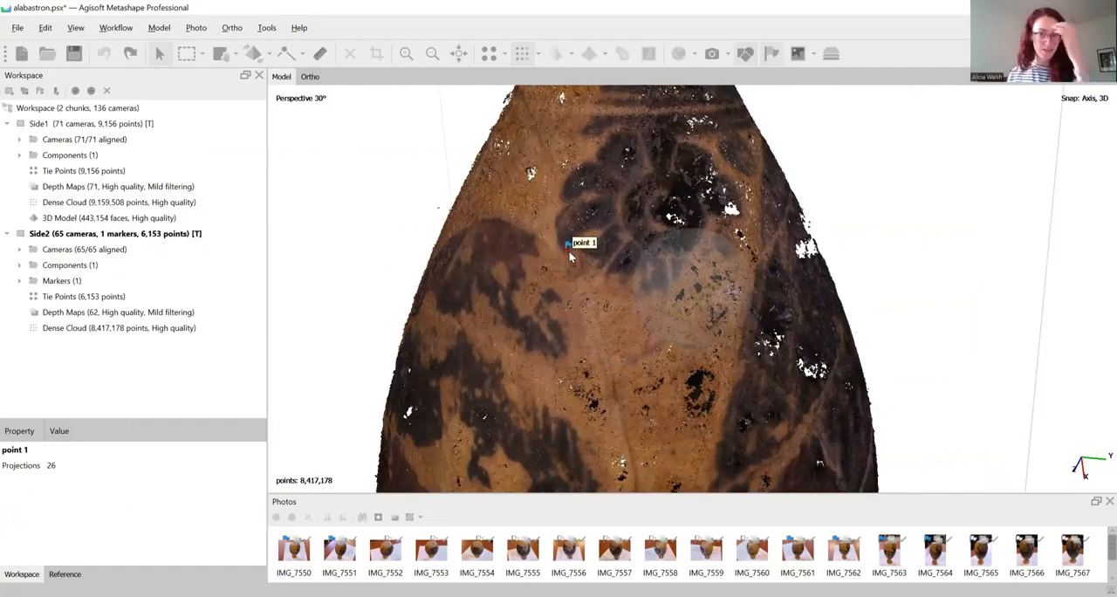
Compare the marked petal between the two chunks and add the matching marker on the Side1 cloud at the same spot
double_click(45, 124)
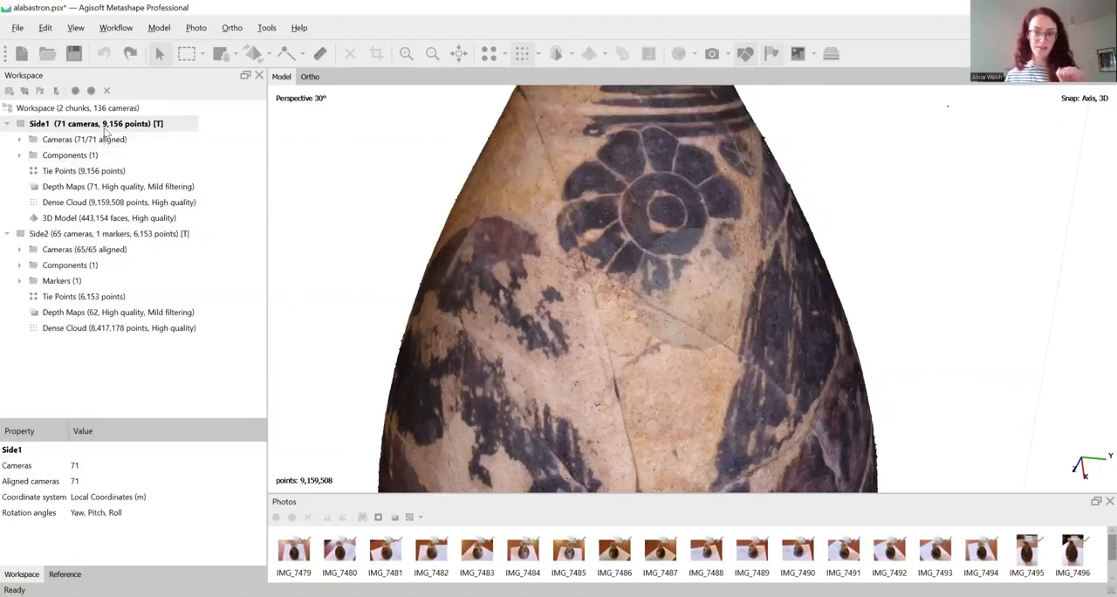
double_click(96, 233)
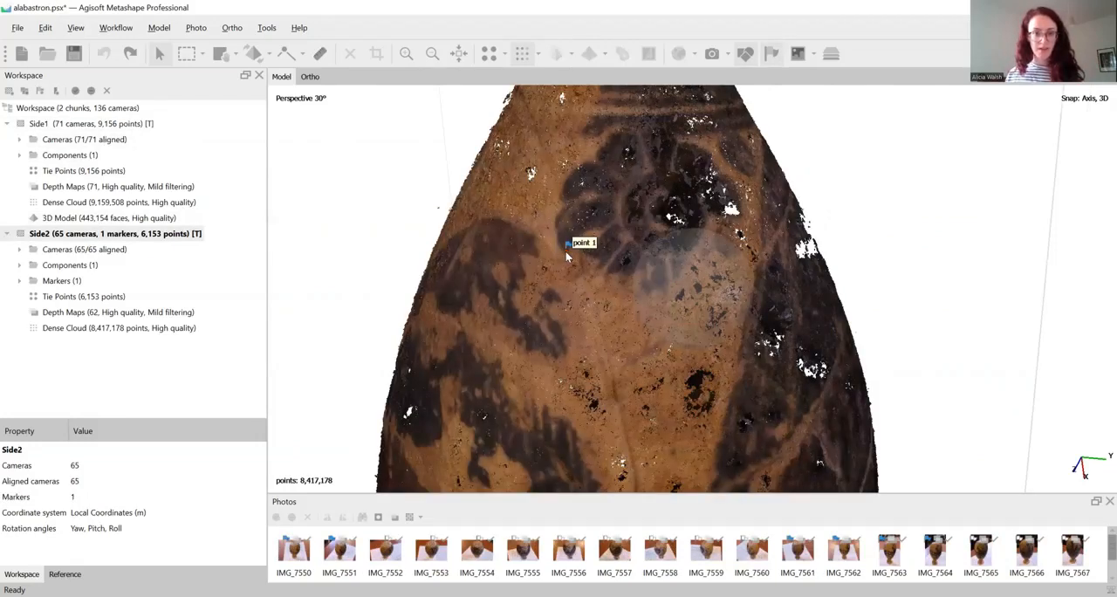
double_click(148, 124)
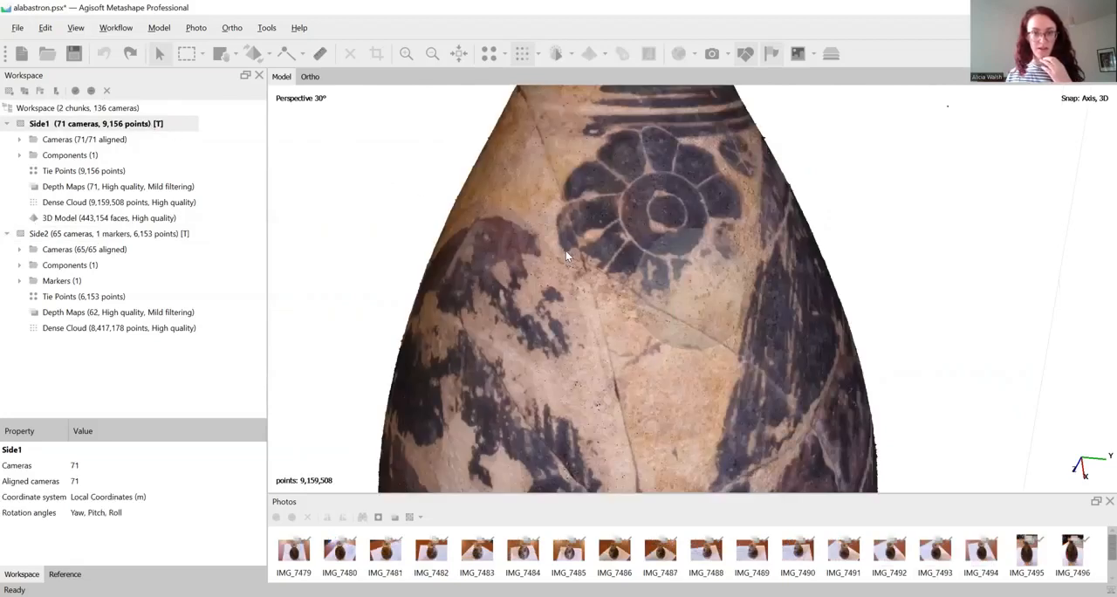
right_click(566, 251)
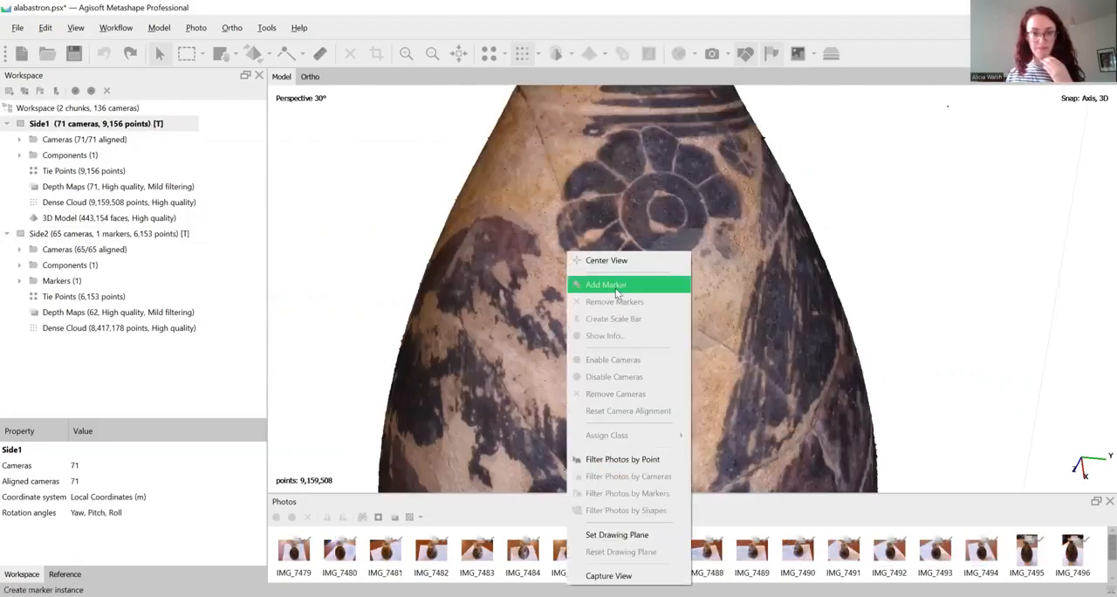
left_click(616, 288)
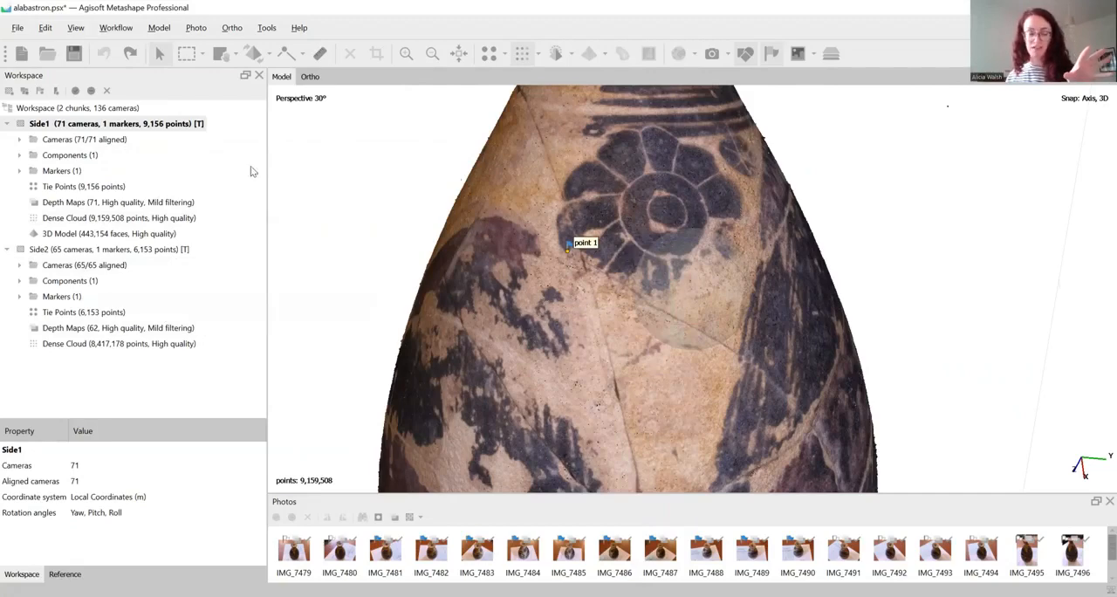
Make Side2 active and add a second marker beside the pale mark above the round reddish motif on the lower body
double_click(125, 253)
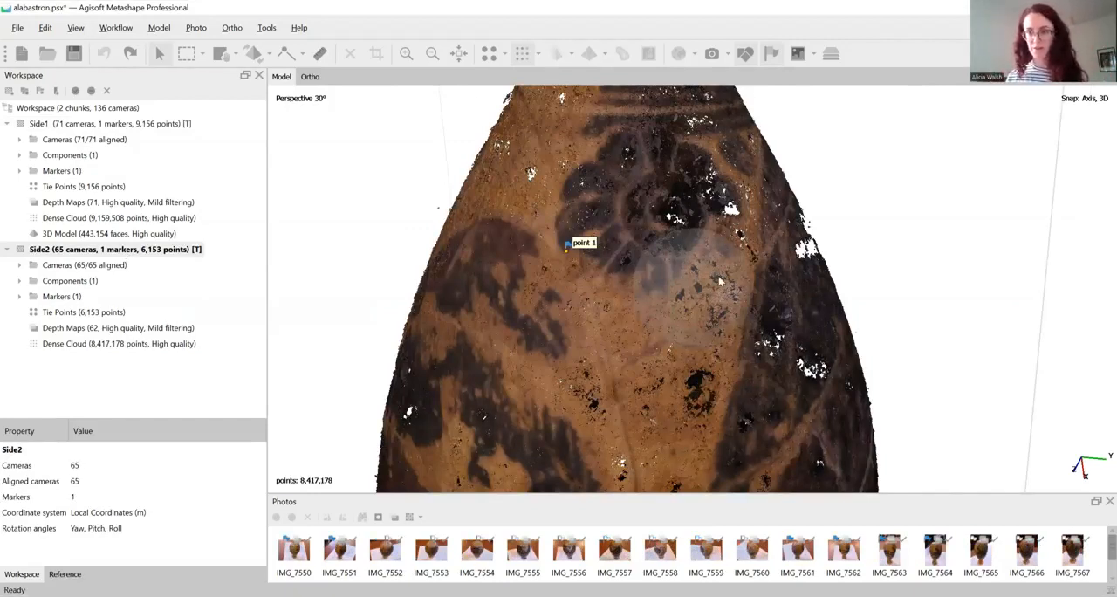
mouse_move(745, 270)
left_mouse_down()
mouse_move(758, 327)
mouse_move(771, 301)
mouse_move(808, 313)
mouse_move(797, 288)
mouse_move(797, 312)
mouse_move(741, 310)
left_mouse_up()
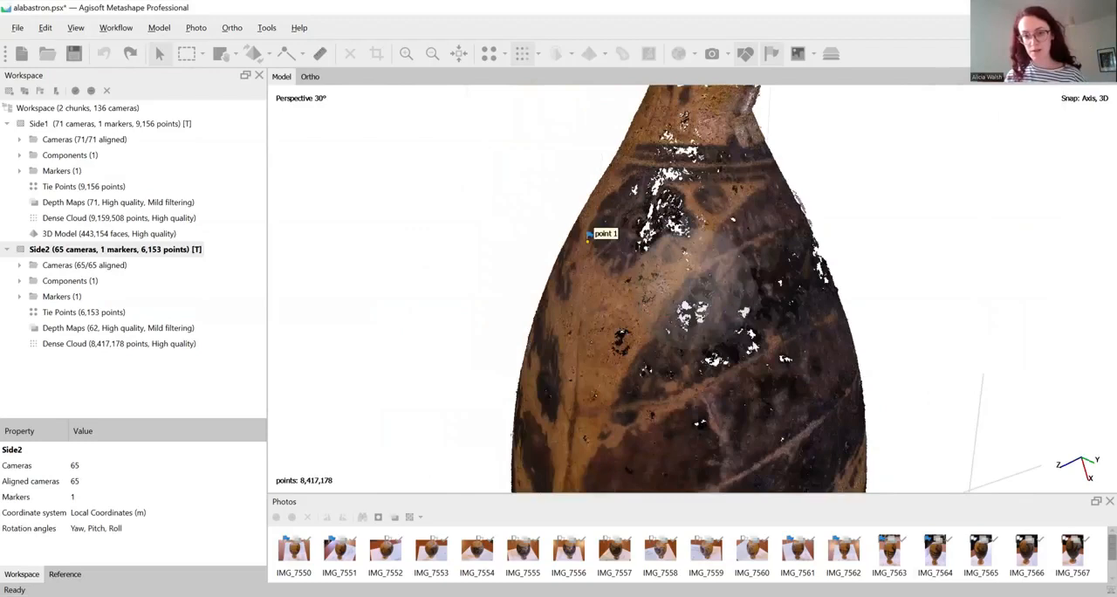
mouse_move(756, 347)
left_mouse_down()
mouse_move(822, 286)
mouse_move(747, 298)
mouse_move(766, 317)
mouse_move(764, 292)
mouse_move(775, 372)
mouse_move(742, 367)
mouse_move(694, 299)
left_mouse_up()
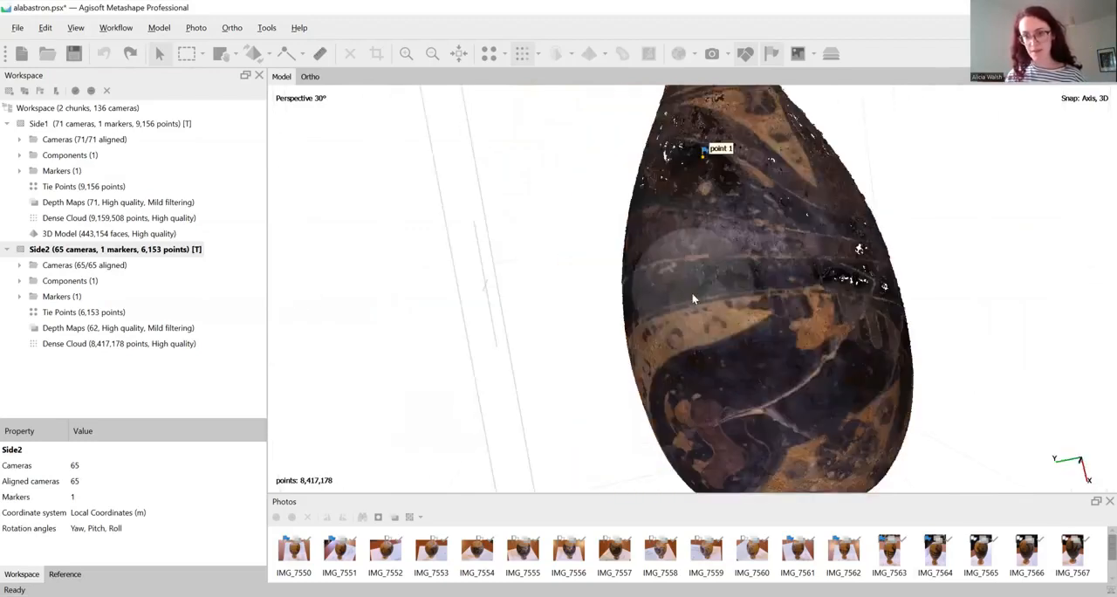
mouse_move(889, 334)
left_mouse_down()
mouse_move(849, 367)
mouse_move(715, 312)
left_mouse_up()
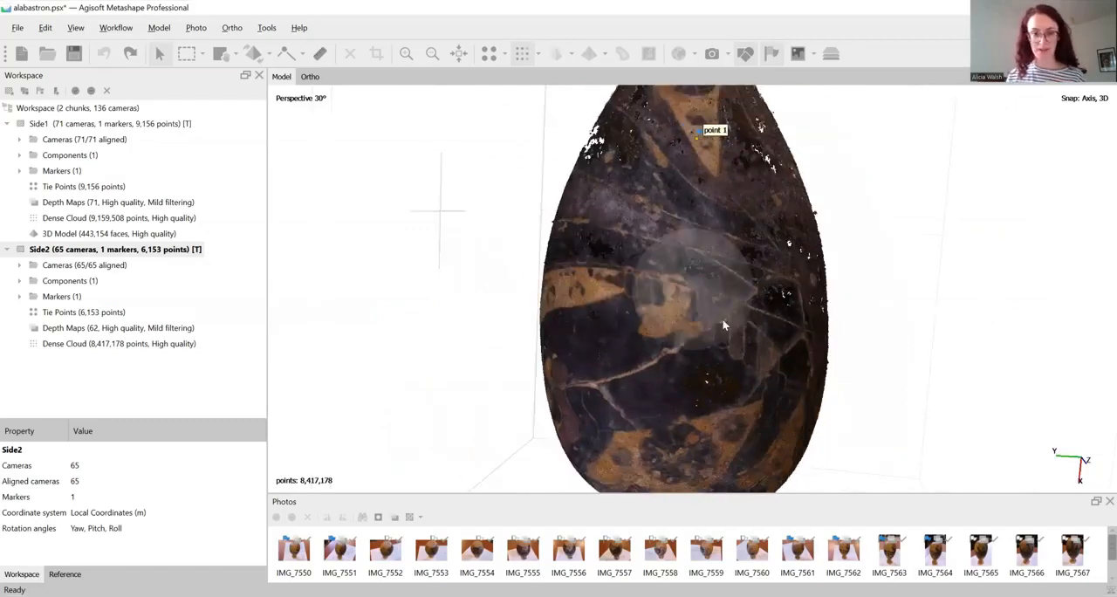
scroll(722, 326, "up", 4)
scroll(701, 306, "down", 3)
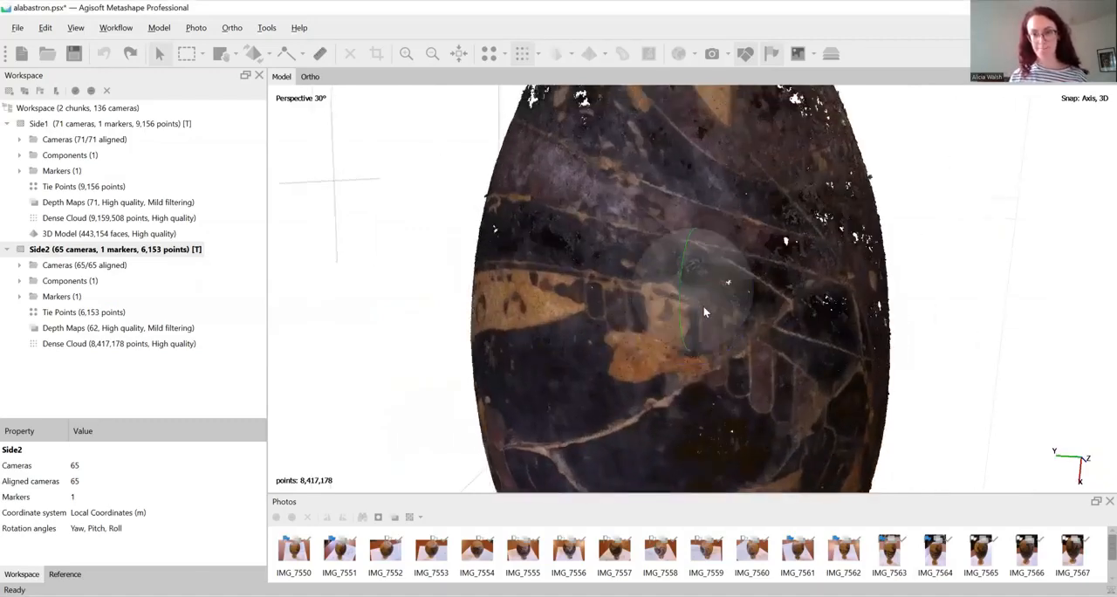
left_click_drag(700, 346, 716, 313)
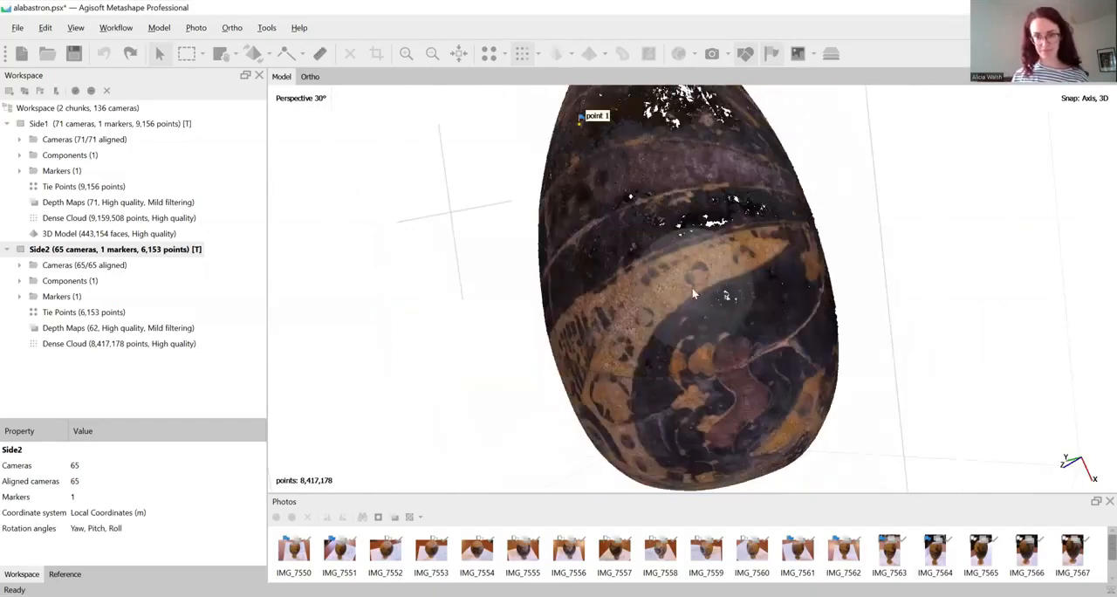
double_click(74, 133)
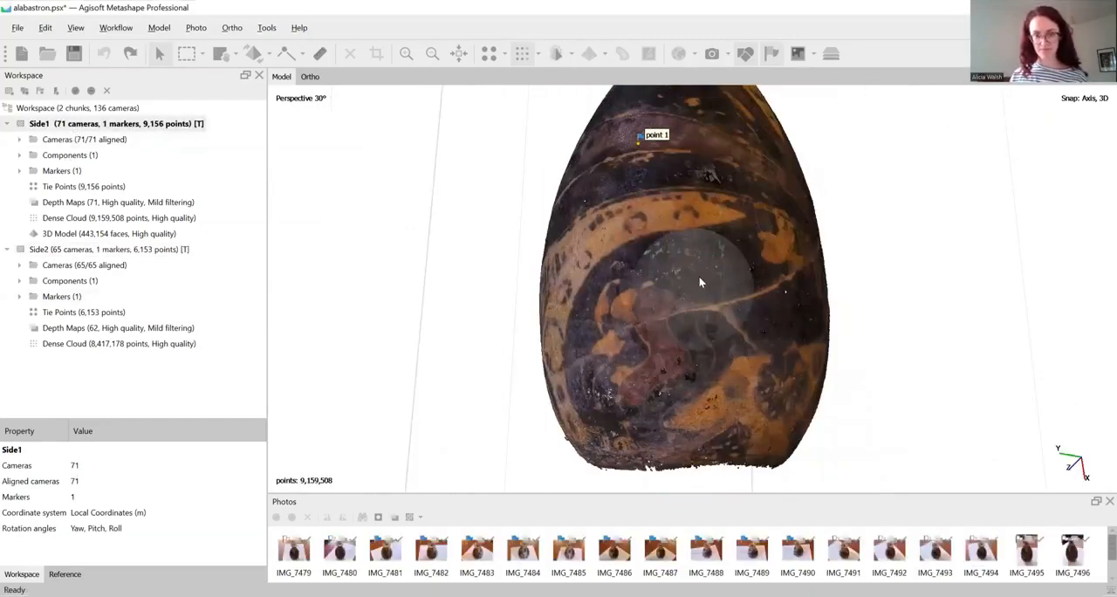
double_click(72, 248)
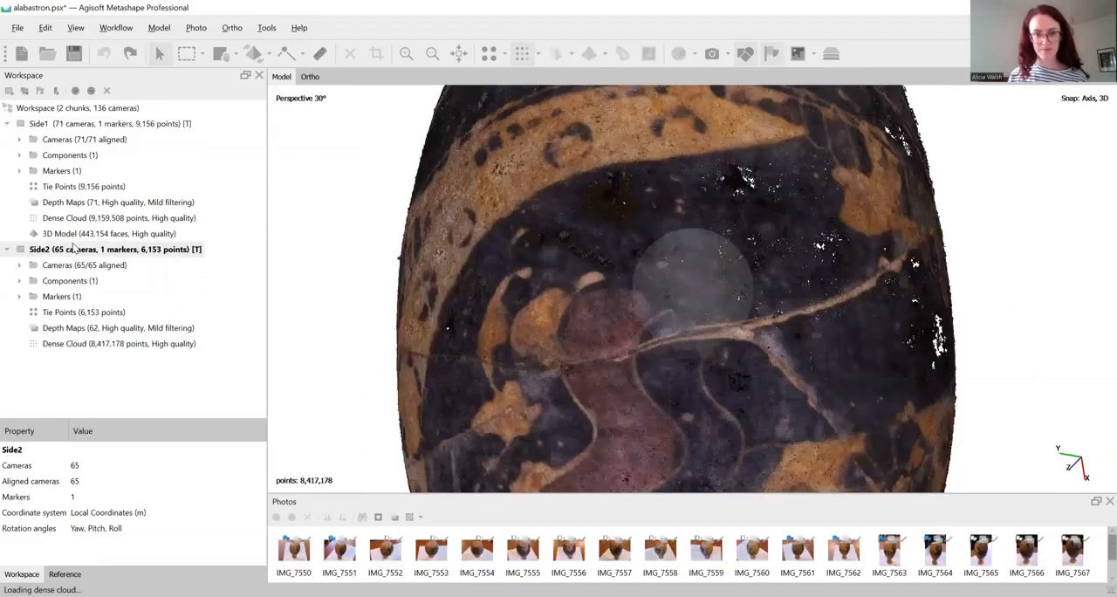
right_click(605, 278)
left_click(629, 312)
Make Side1 active and add the matching second marker above the round reddish motif
double_click(93, 124)
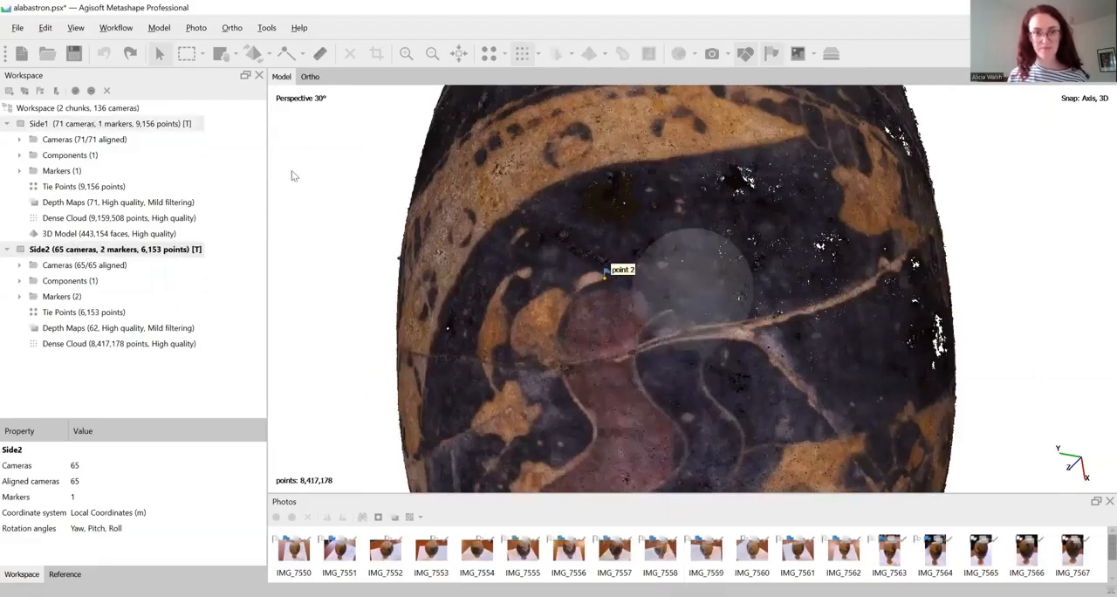
right_click(605, 277)
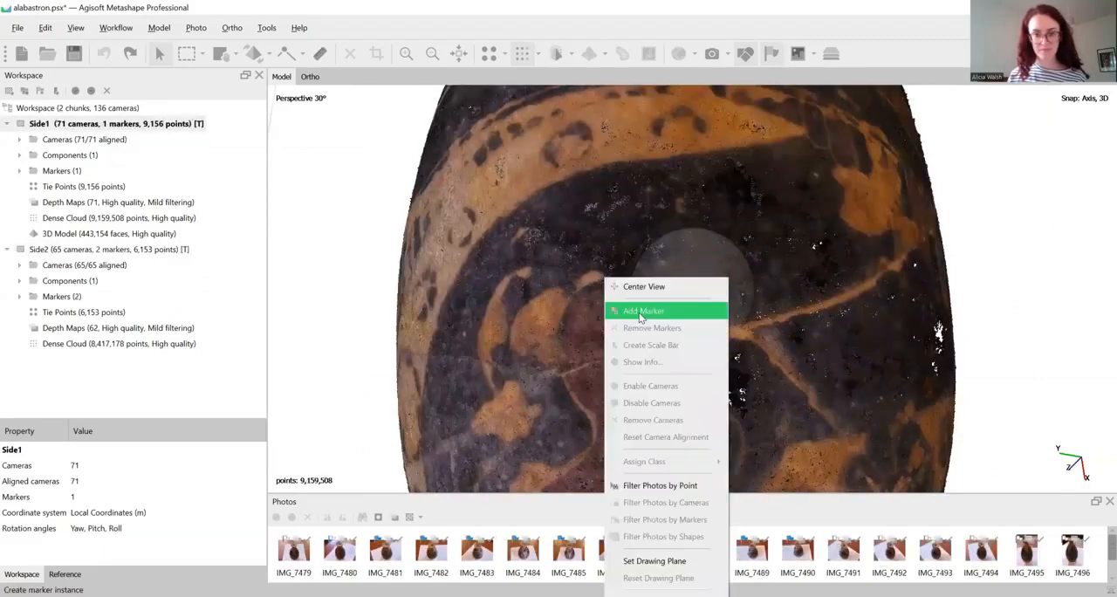
left_click(641, 312)
Make Side2 active and add a third marker at the lower edge of the dark round spot on the tan figure
scroll(655, 282, "down", 4)
mouse_move(777, 277)
left_mouse_down()
mouse_move(784, 311)
mouse_move(665, 297)
mouse_move(726, 298)
left_mouse_up()
scroll(684, 279, "up", 4)
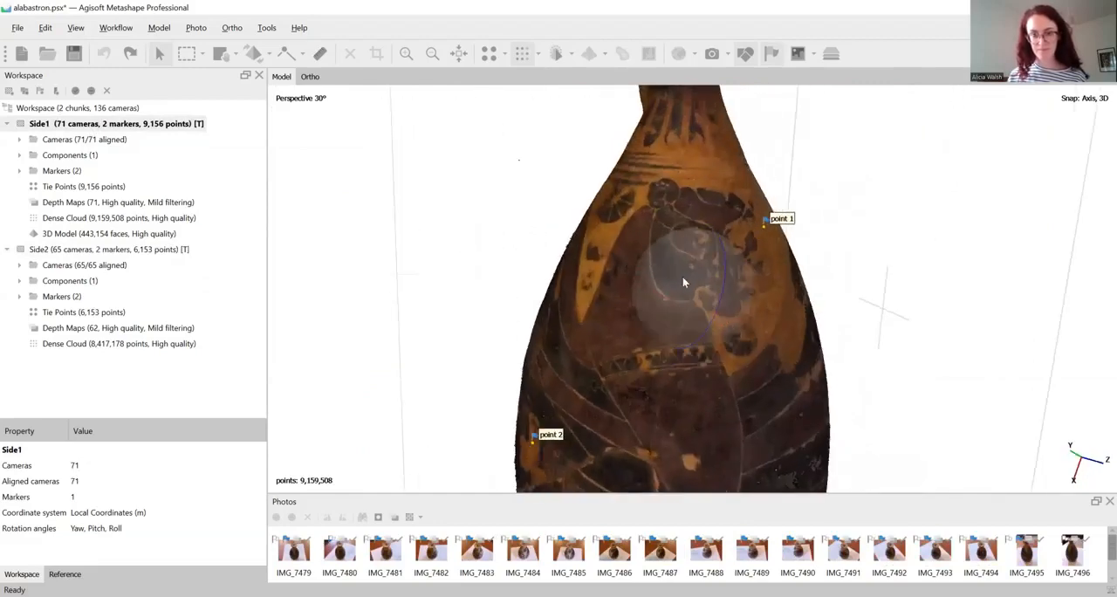
double_click(96, 248)
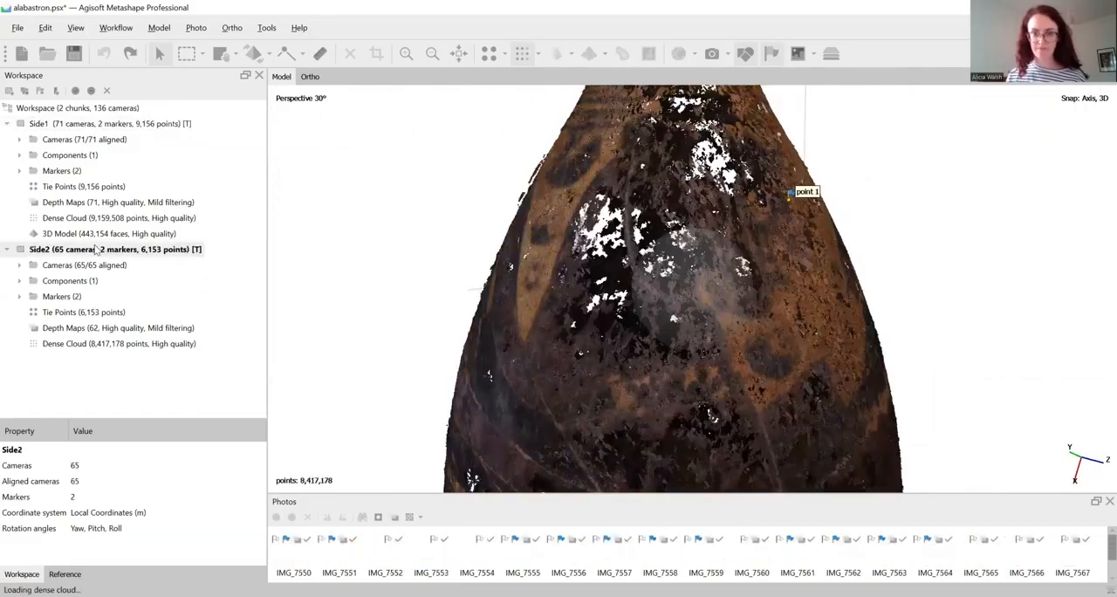
double_click(88, 233)
double_click(91, 248)
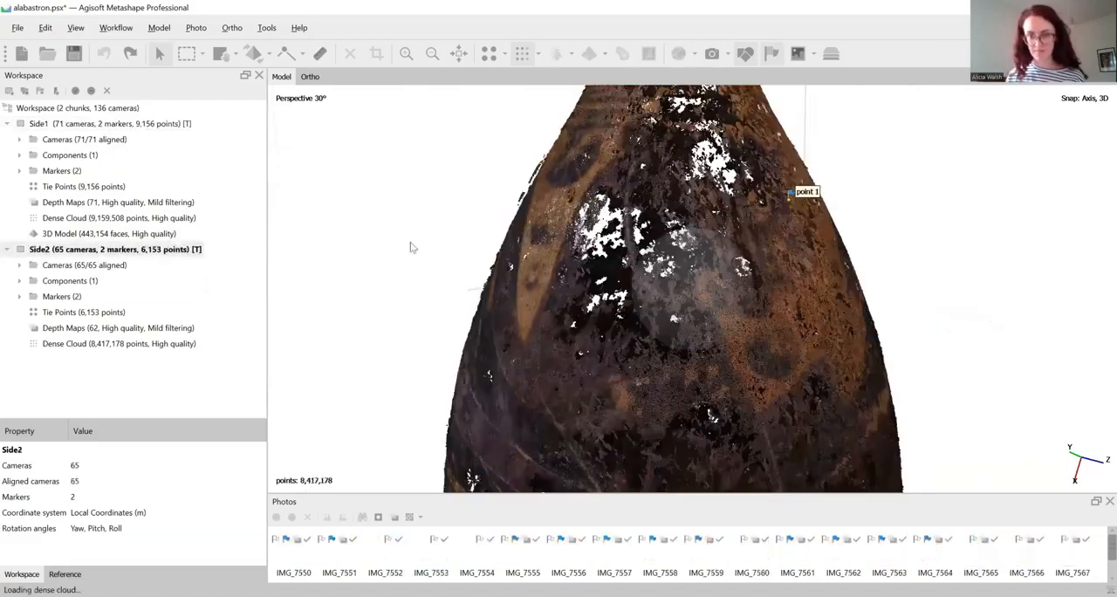
scroll(708, 323, "up", 2)
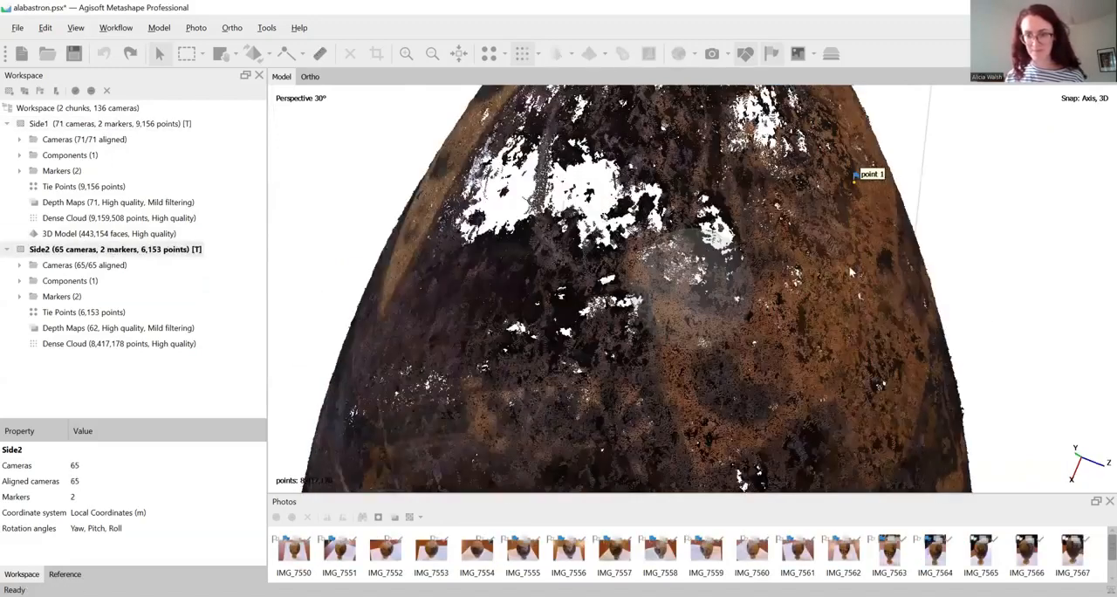
scroll(737, 395, "up", 2)
left_click(782, 272)
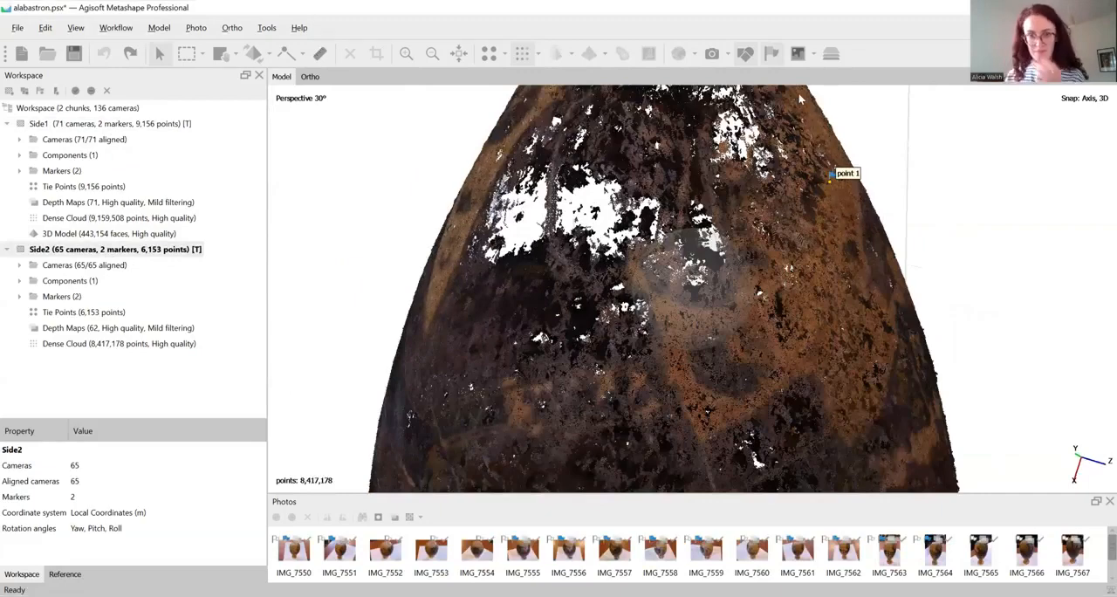
Make Side1 active and add the matching third marker under the dark round spot beside the patterned band
double_click(131, 125)
right_click(742, 400)
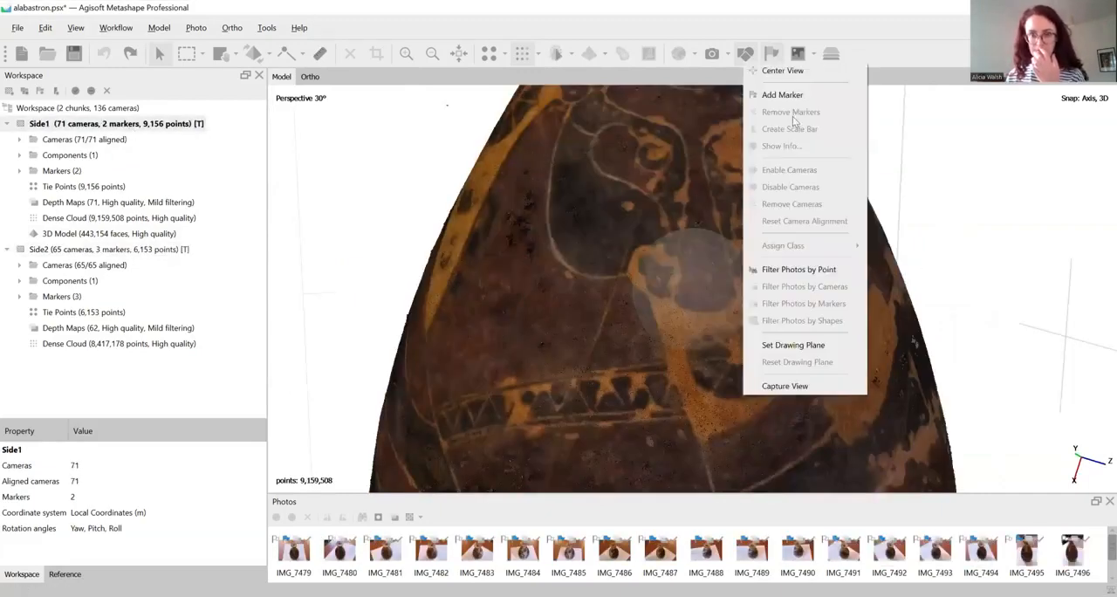
left_click(777, 99)
Make Side2 active and add a fourth marker at the lower tip of the dark striped area near the vase's base
scroll(375, 271, "down", 3)
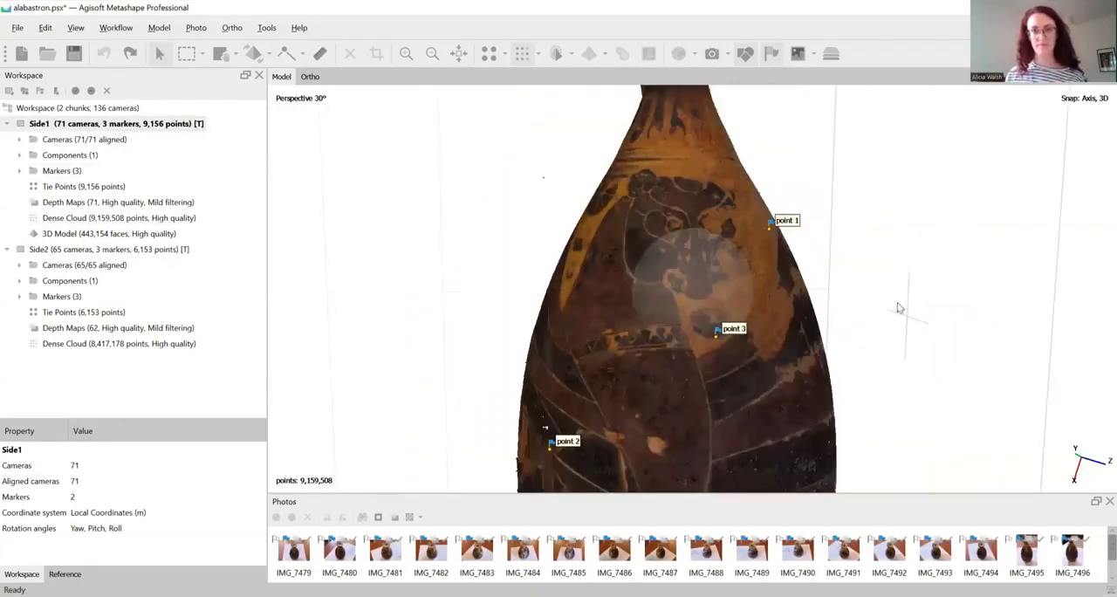
scroll(769, 296, "down", 2)
left_click_drag(683, 292, 621, 242)
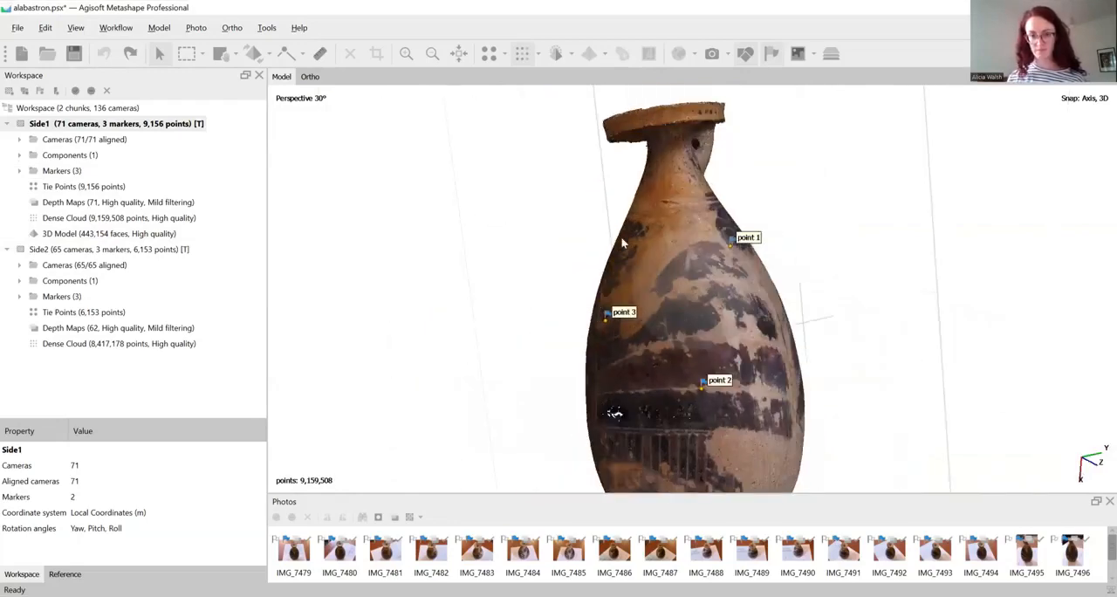
middle_click_drag(737, 404, 702, 324)
left_click_drag(702, 324, 695, 307)
double_click(179, 252)
scroll(590, 390, "up", 6)
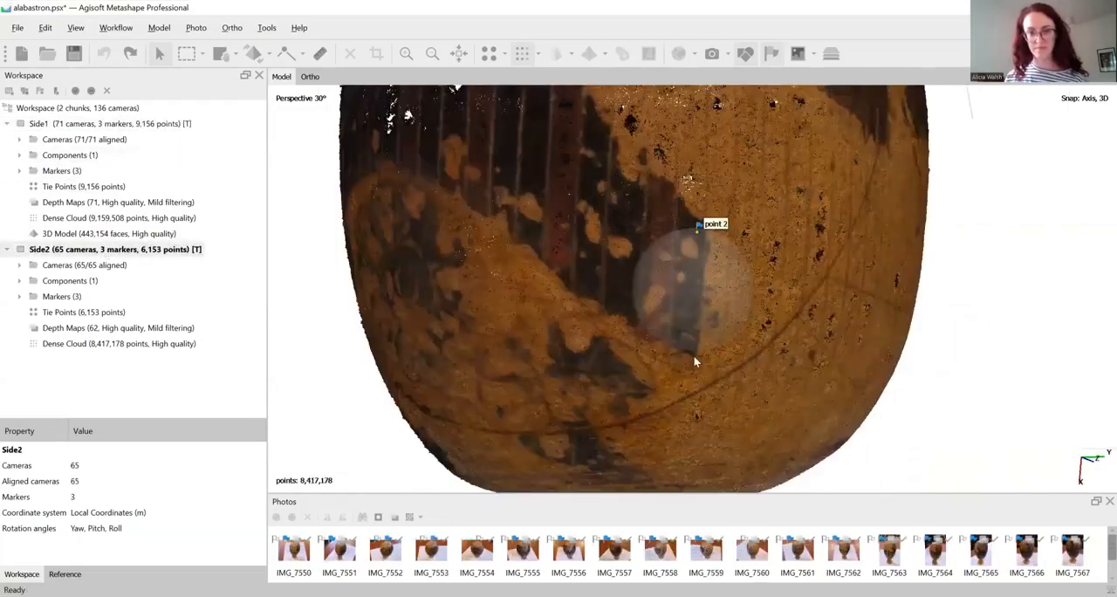
right_click(694, 356)
left_click(742, 55)
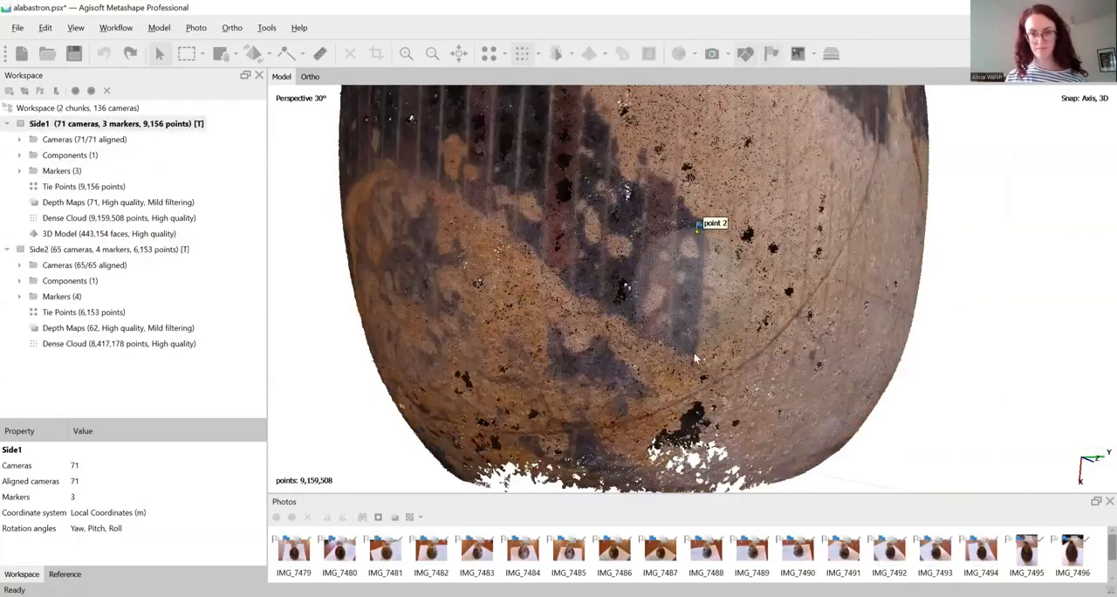
Add the matching fourth marker on Side1 at the tip of the dark stripes and check the markers around the vase
right_click(695, 358)
left_click(742, 51)
scroll(723, 242, "down", 4)
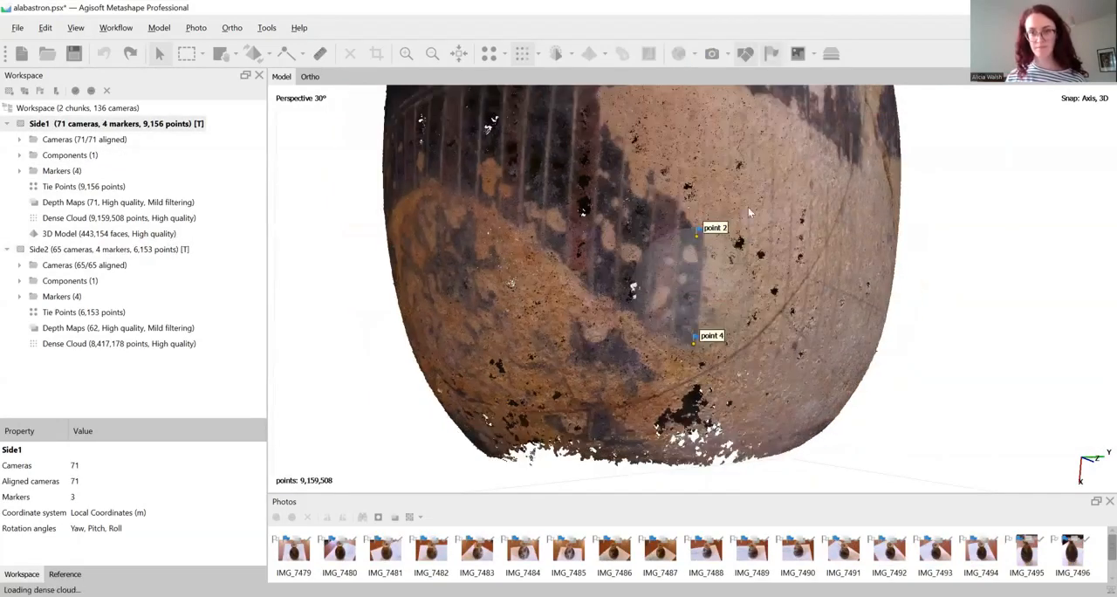
left_click_drag(724, 244, 769, 281)
scroll(740, 241, "down", 3)
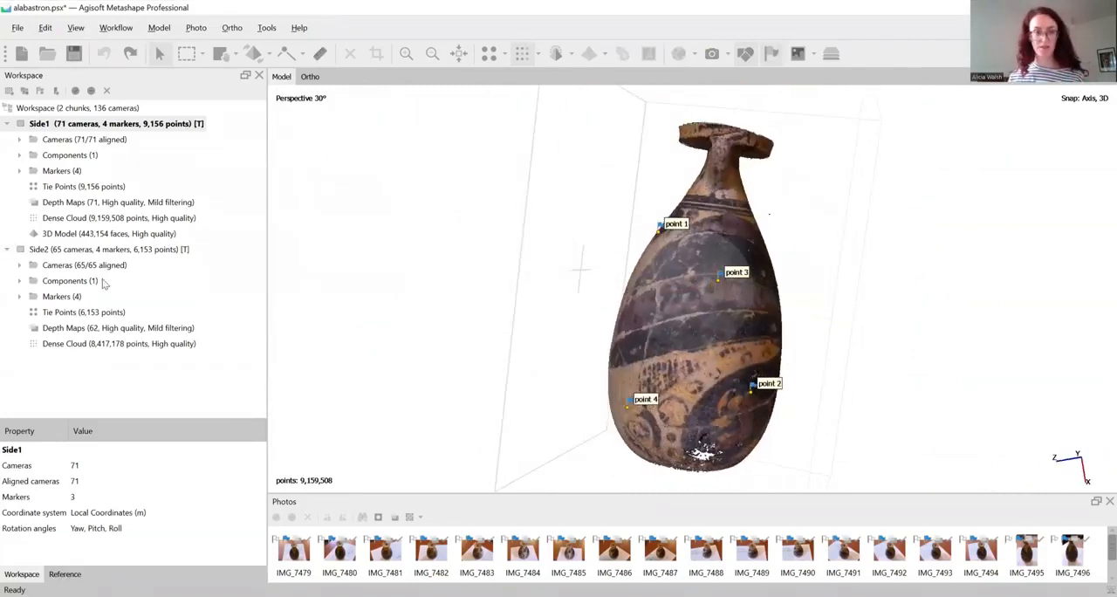
Make Side2 active and align the Side1 and Side2 chunks using the marker based method
double_click(112, 249)
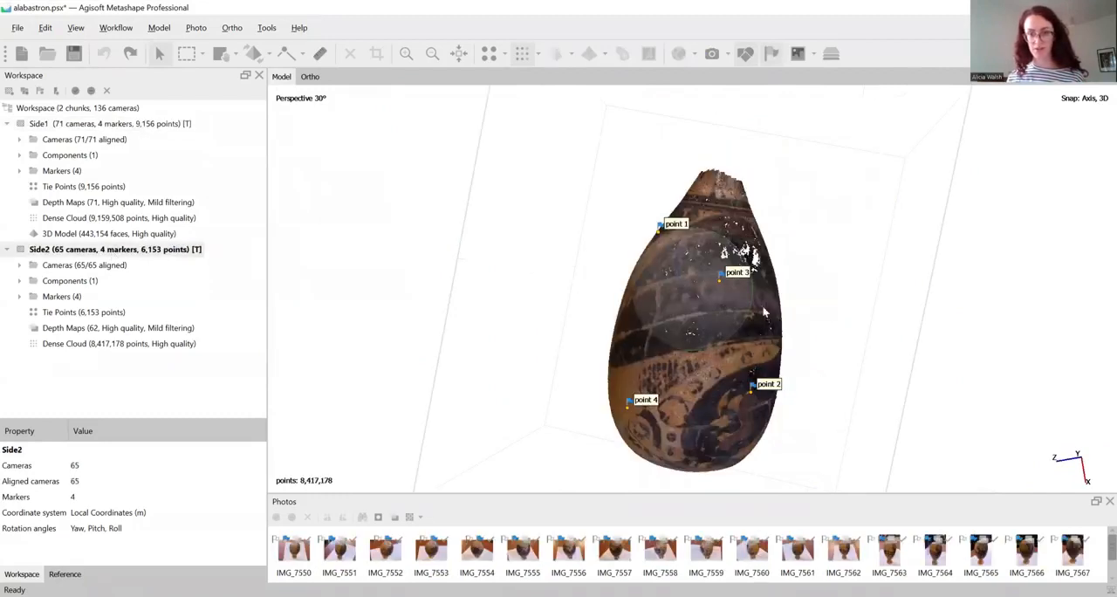
left_click_drag(699, 306, 639, 253)
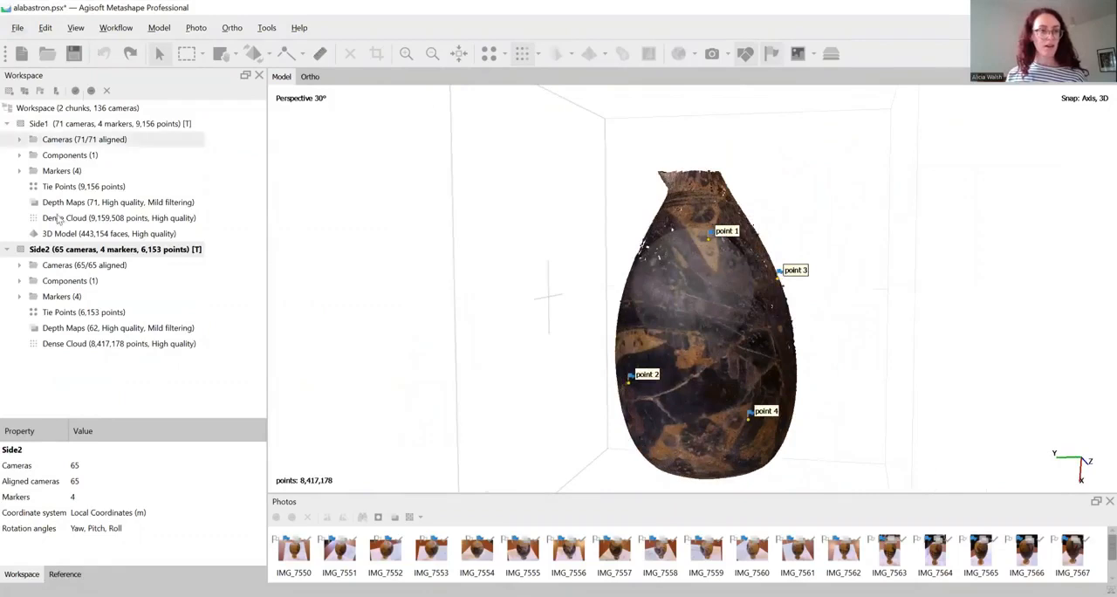
left_click(115, 29)
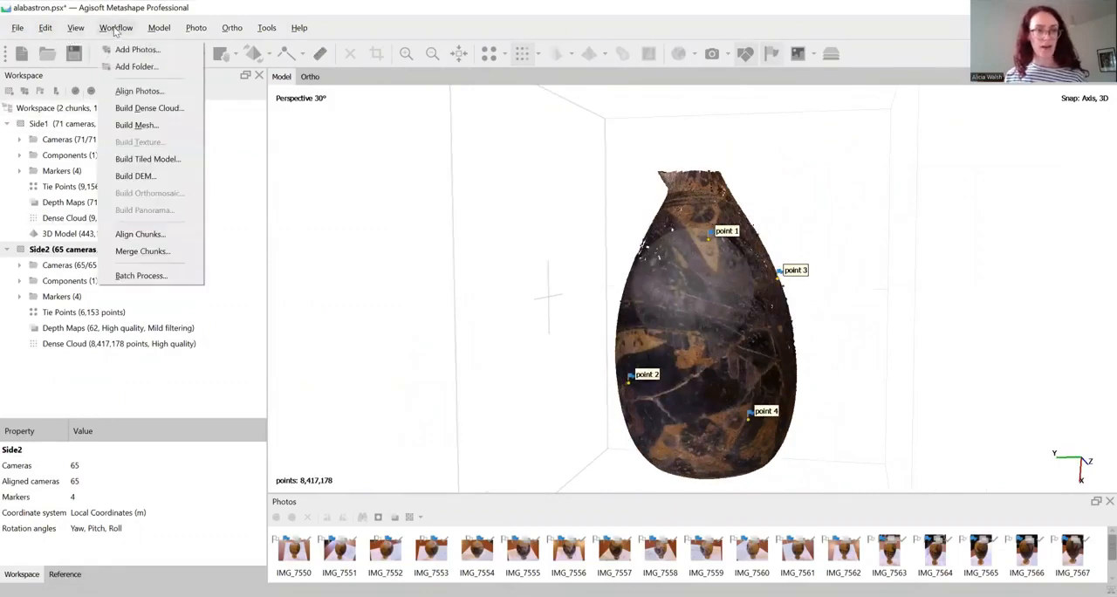
left_click(149, 237)
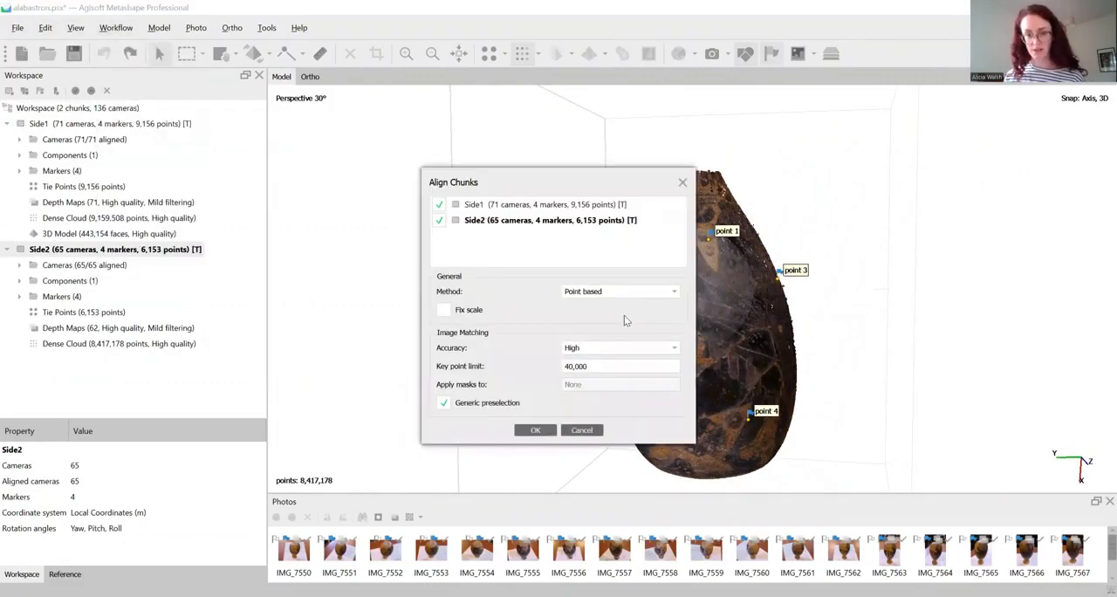
left_click(625, 315)
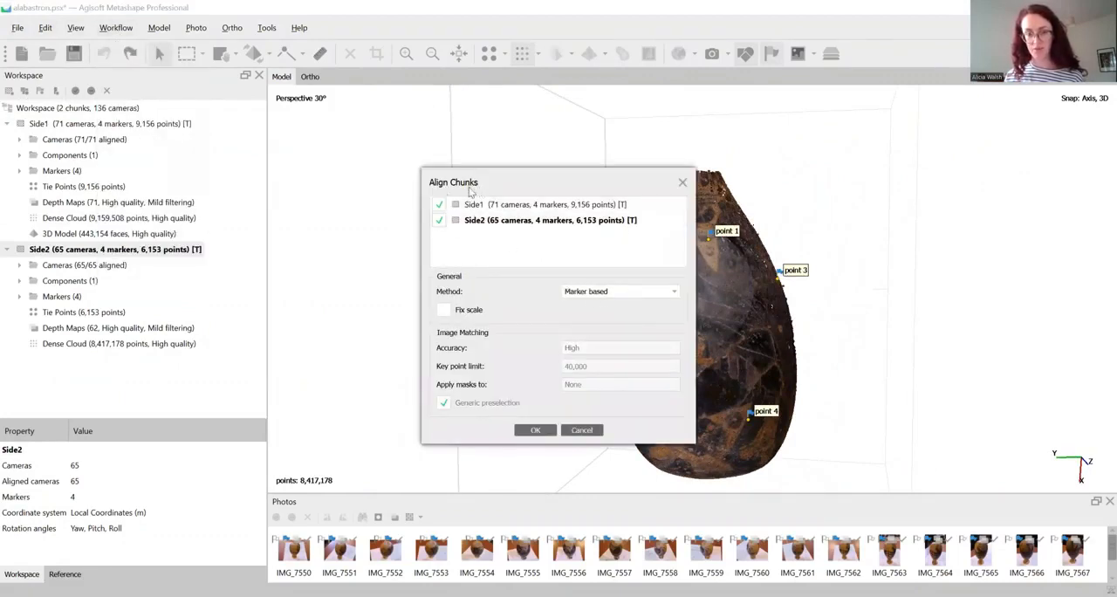
left_click(535, 430)
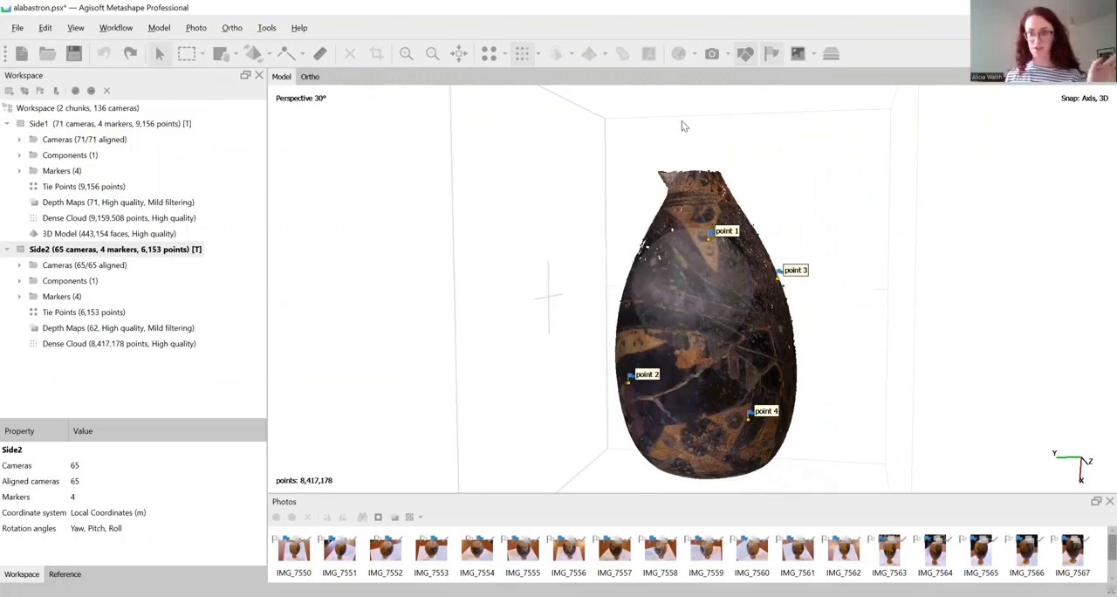
Show the aligned chunks together and examine closely how the two sides' markers match at point 1 and point 4
left_click(829, 58)
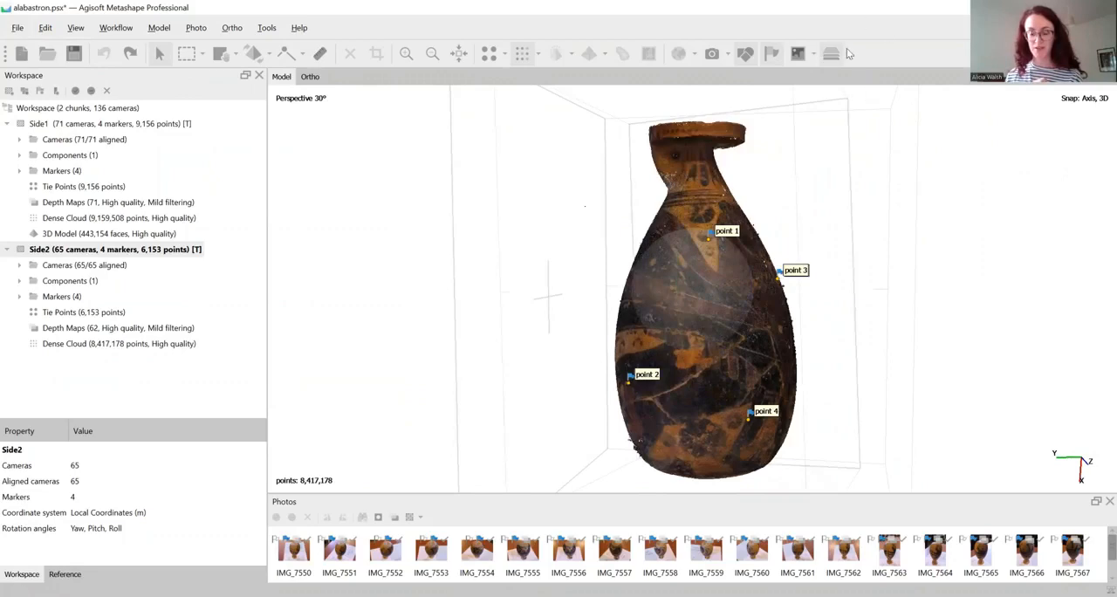
left_click_drag(881, 274, 733, 315)
scroll(731, 274, "up", 3)
scroll(734, 325, "up", 3)
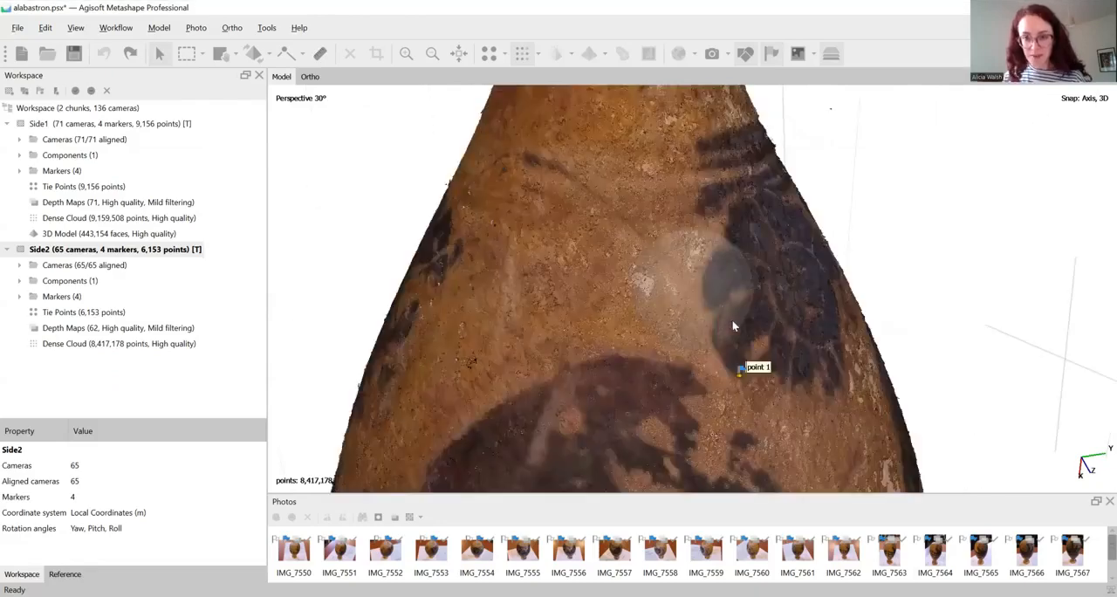
scroll(726, 307, "up", 5)
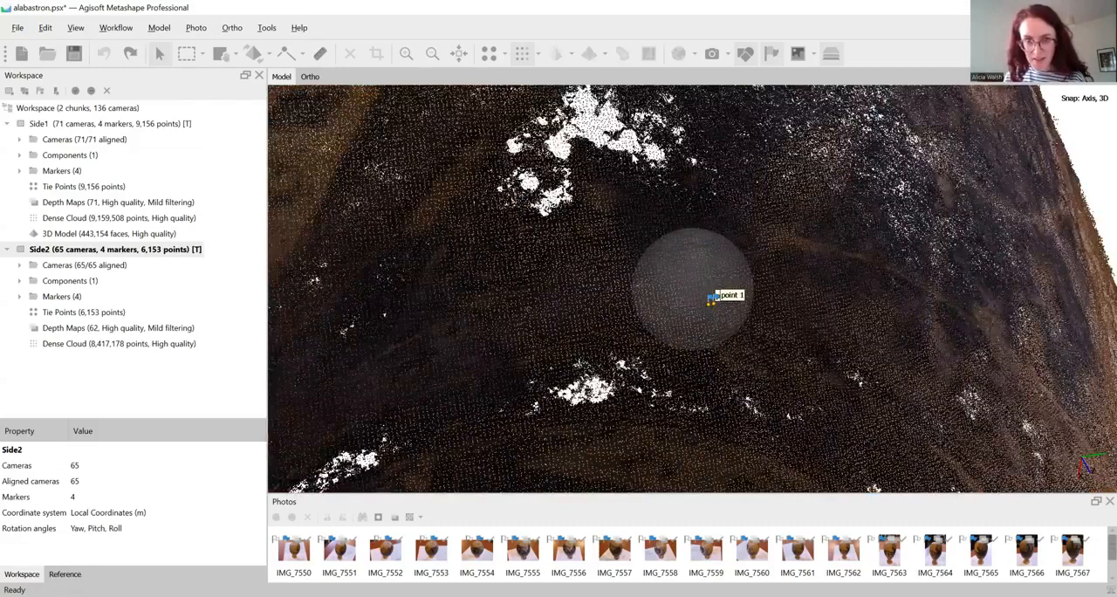
scroll(696, 392, "down", 3)
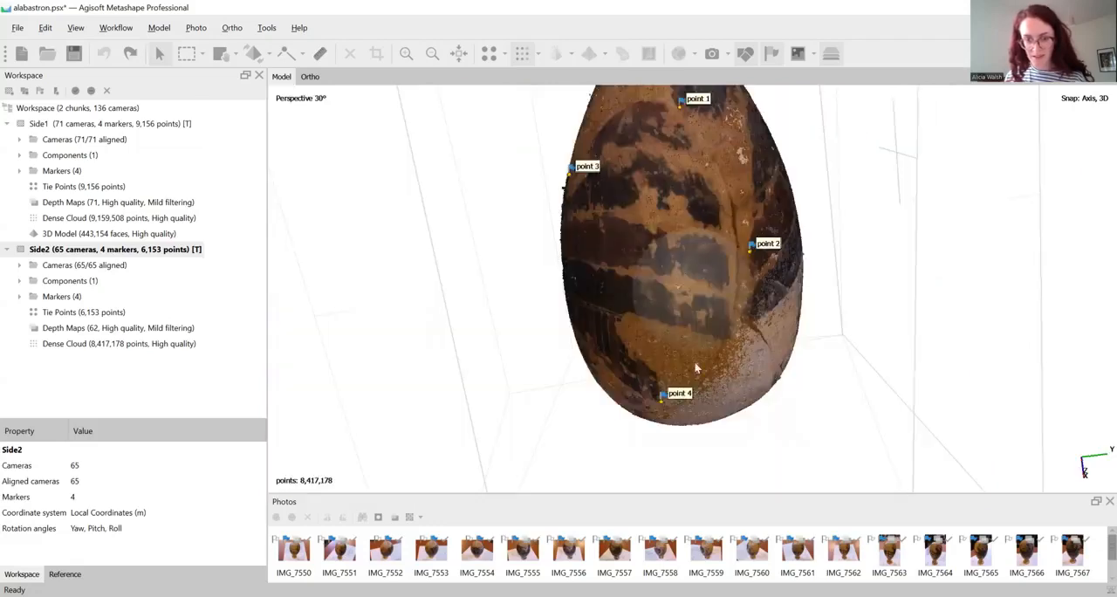
scroll(687, 356, "up", 3)
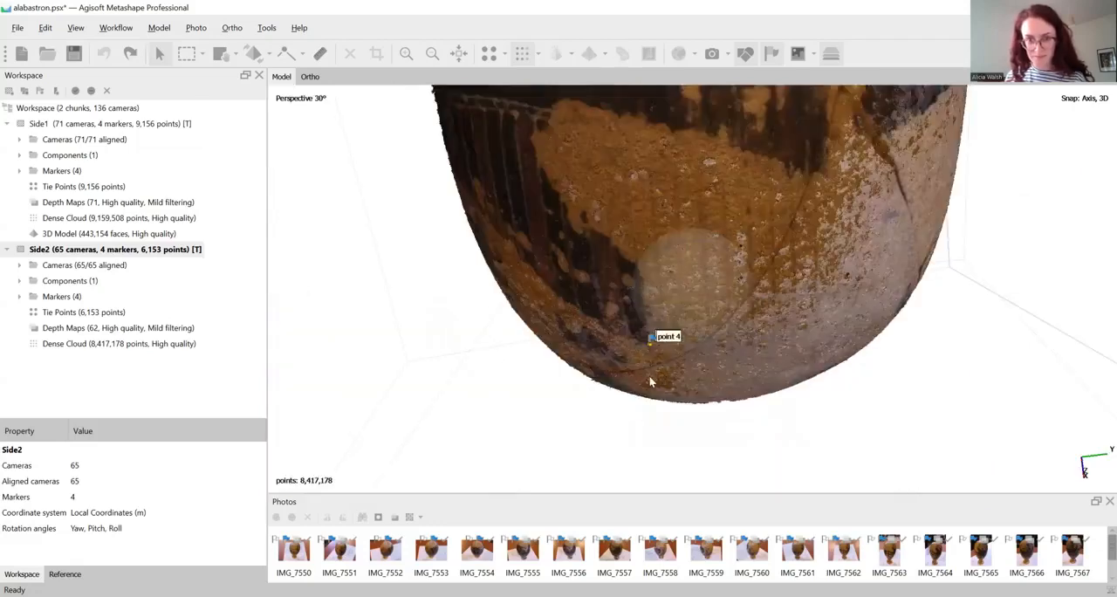
scroll(673, 340, "up", 2)
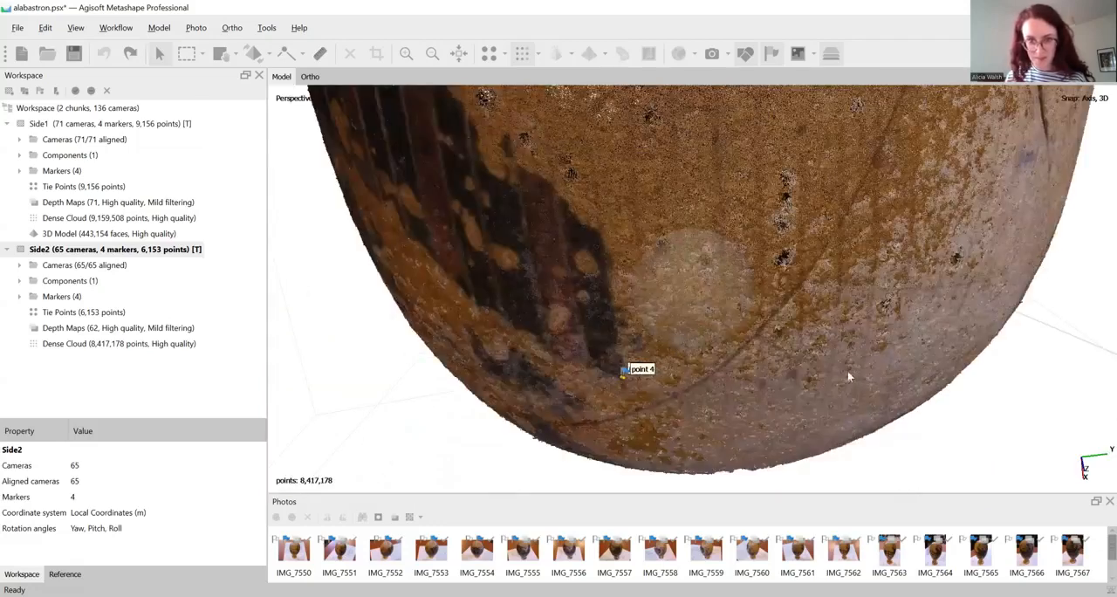
Toggle the aligned chunks' display to compare Side2 alone with both sides combined, leaving both chunks shown
left_click(833, 55)
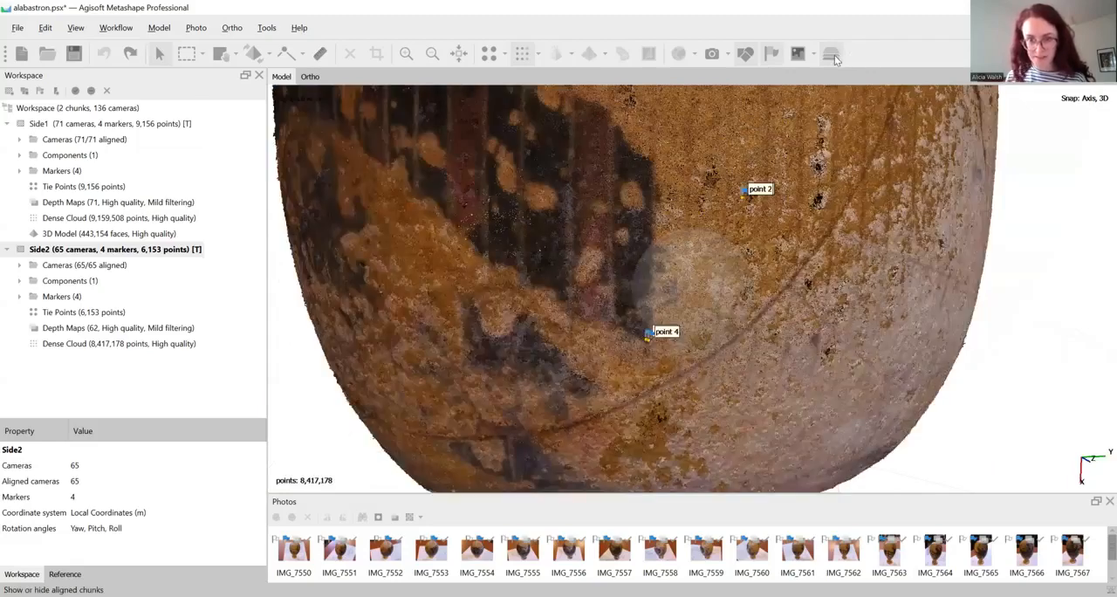
left_click(833, 56)
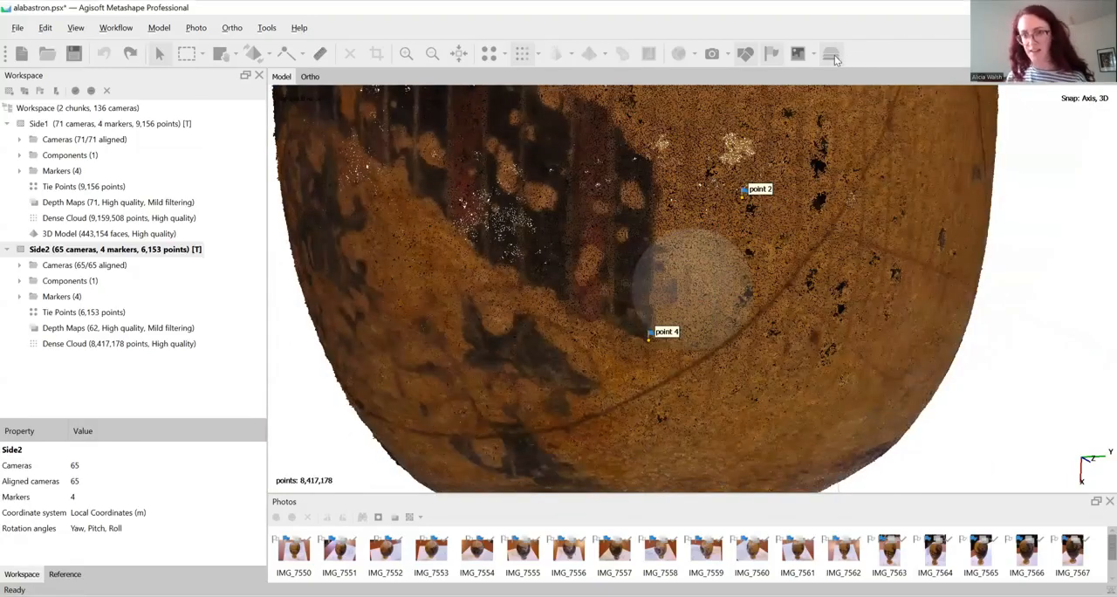
left_click(835, 59)
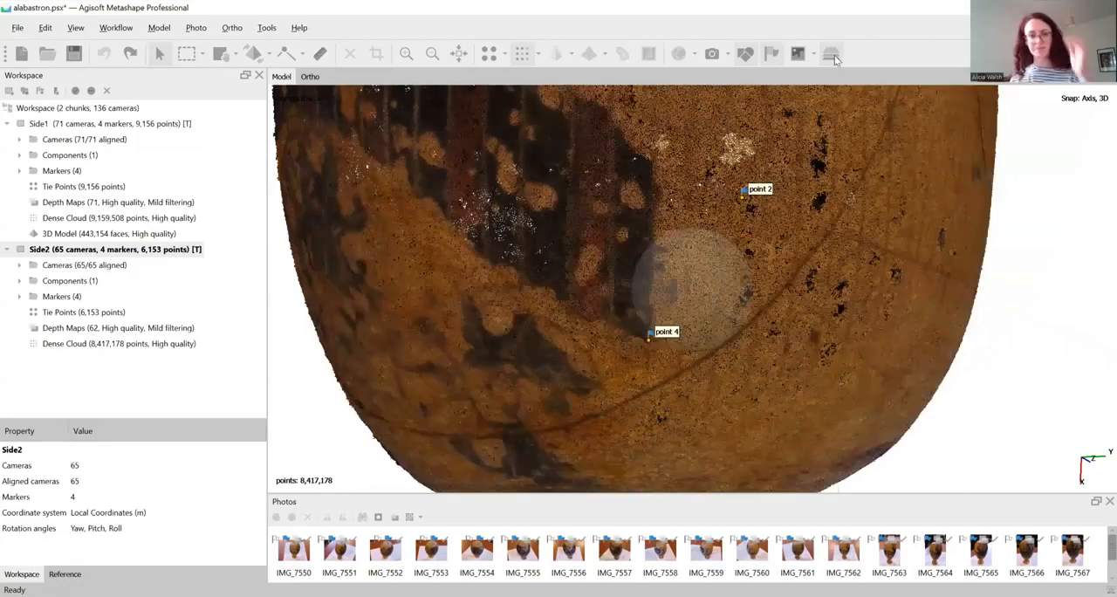
scroll(836, 175, "down", 1)
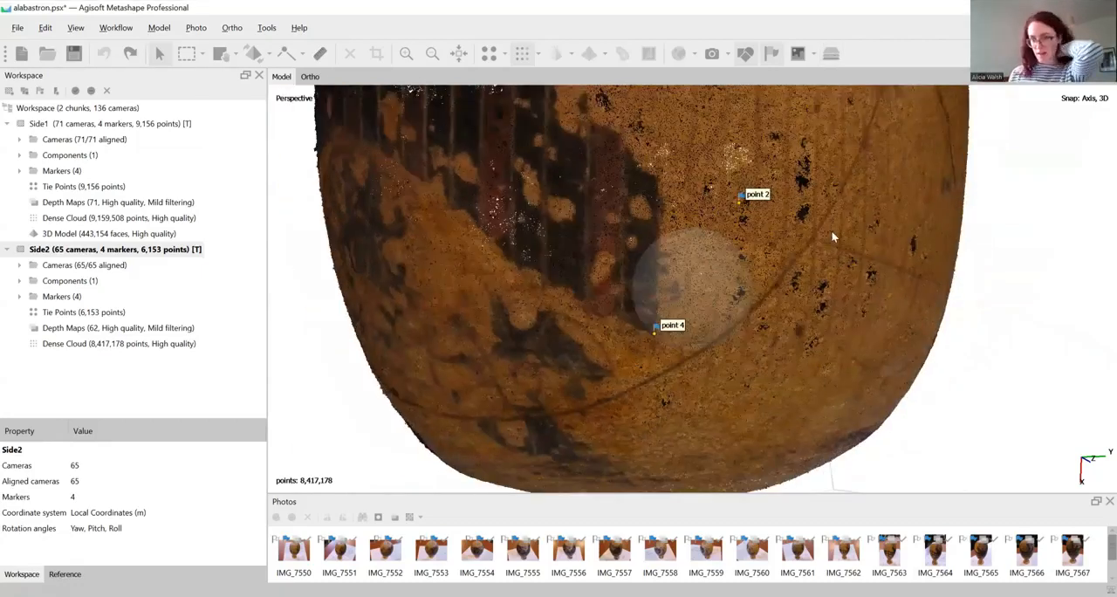
scroll(831, 183, "down", 5)
left_click_drag(827, 224, 816, 301)
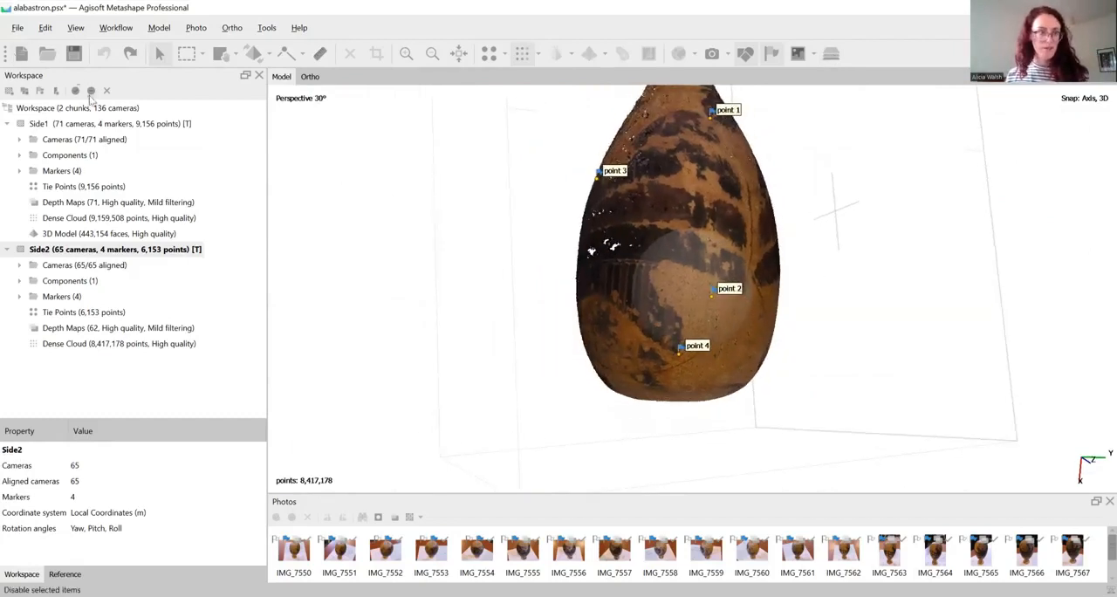
left_click(106, 28)
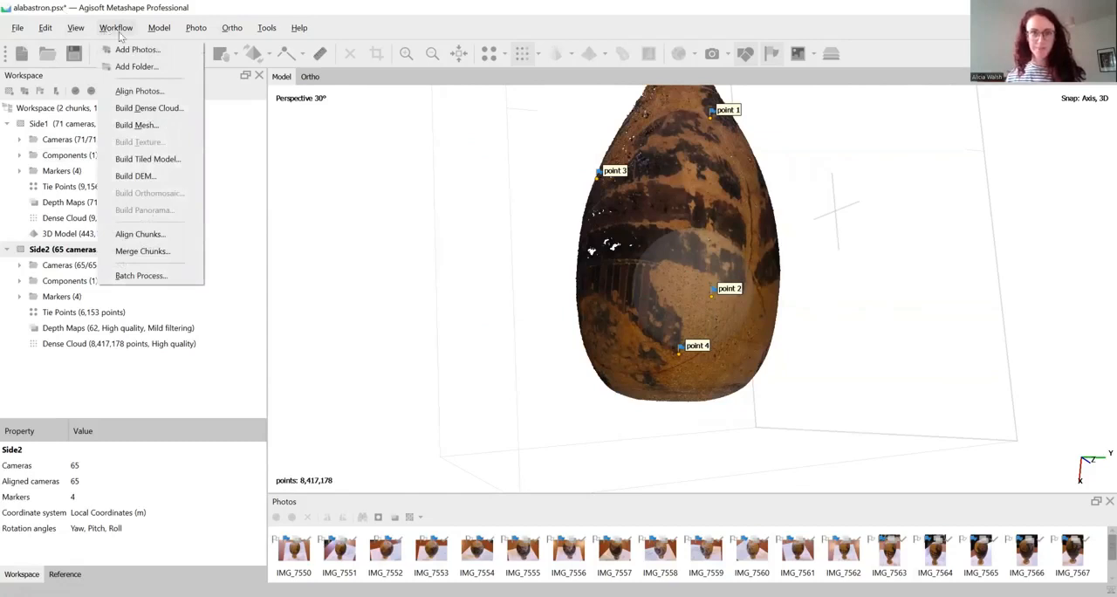
left_click(830, 59)
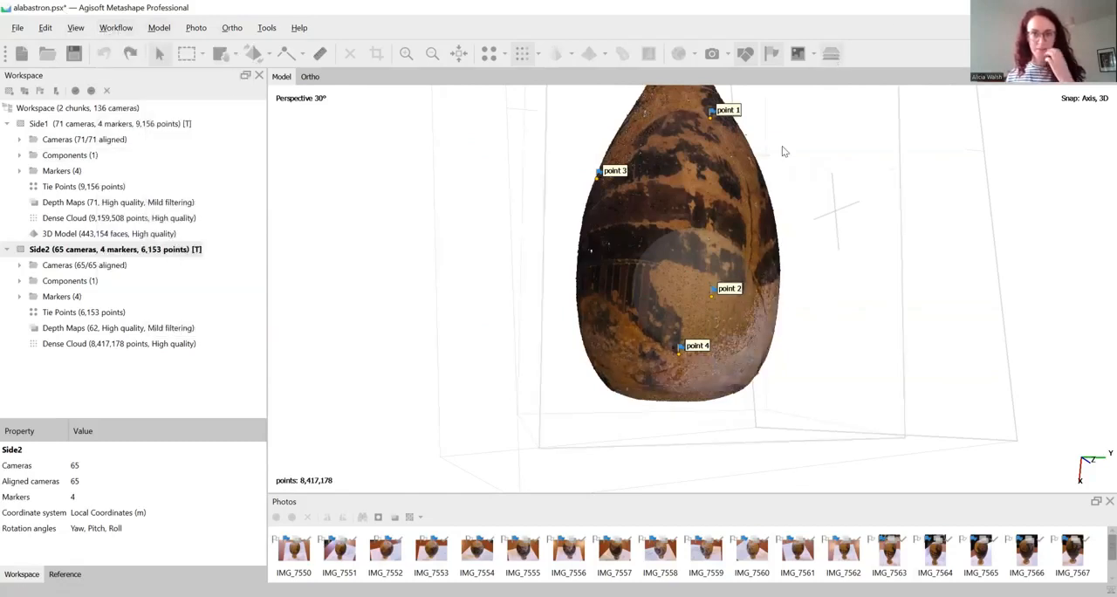
left_click_drag(783, 149, 786, 202)
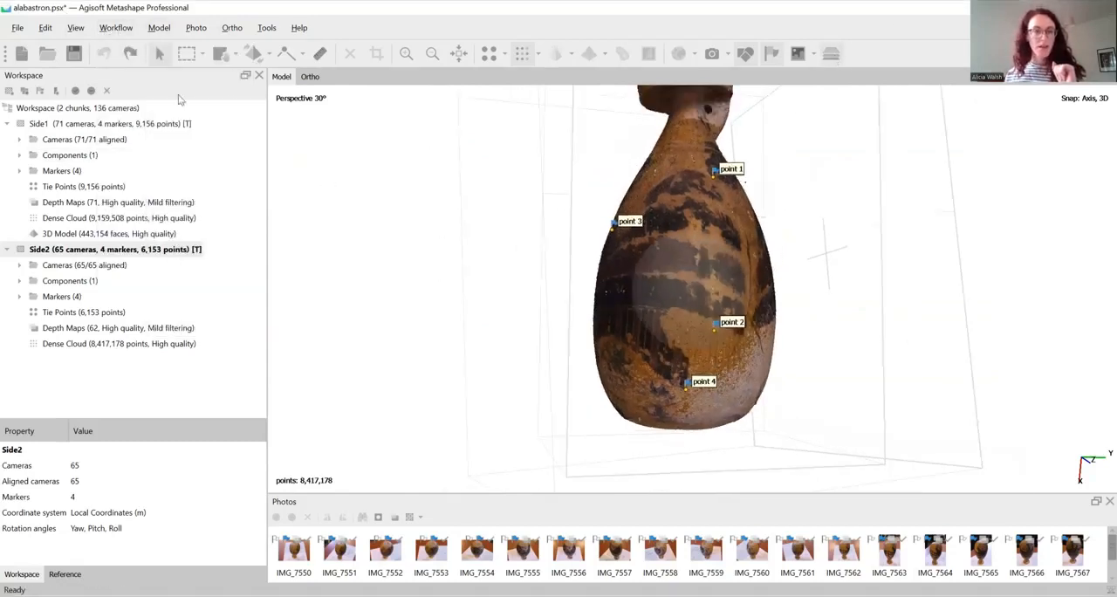
Merge the Side1 and Side2 chunks, including their dense clouds, models and depth maps
left_click(130, 29)
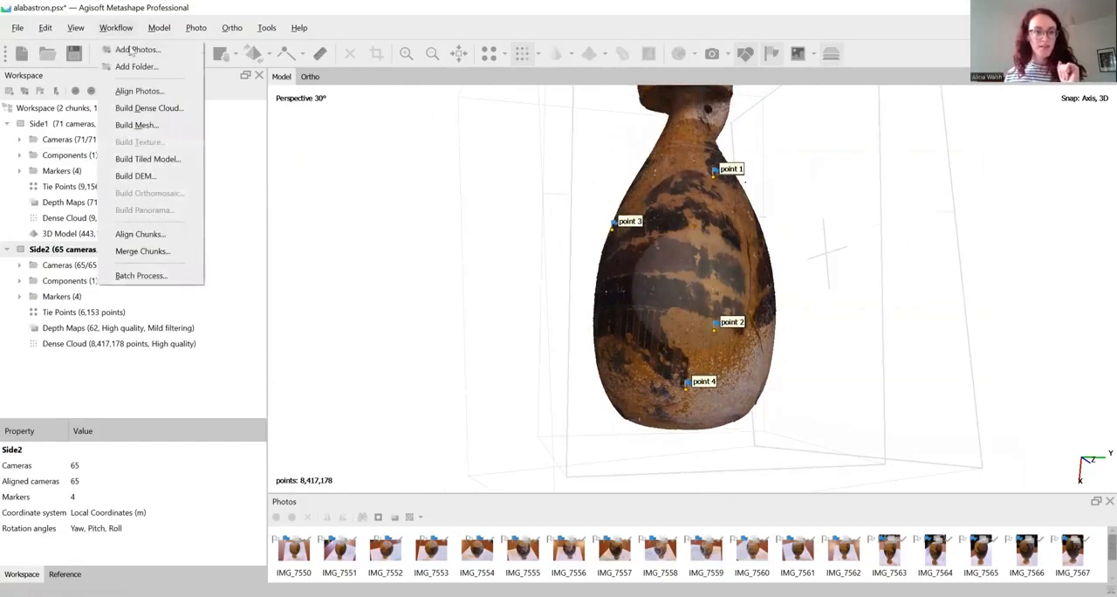
left_click(137, 252)
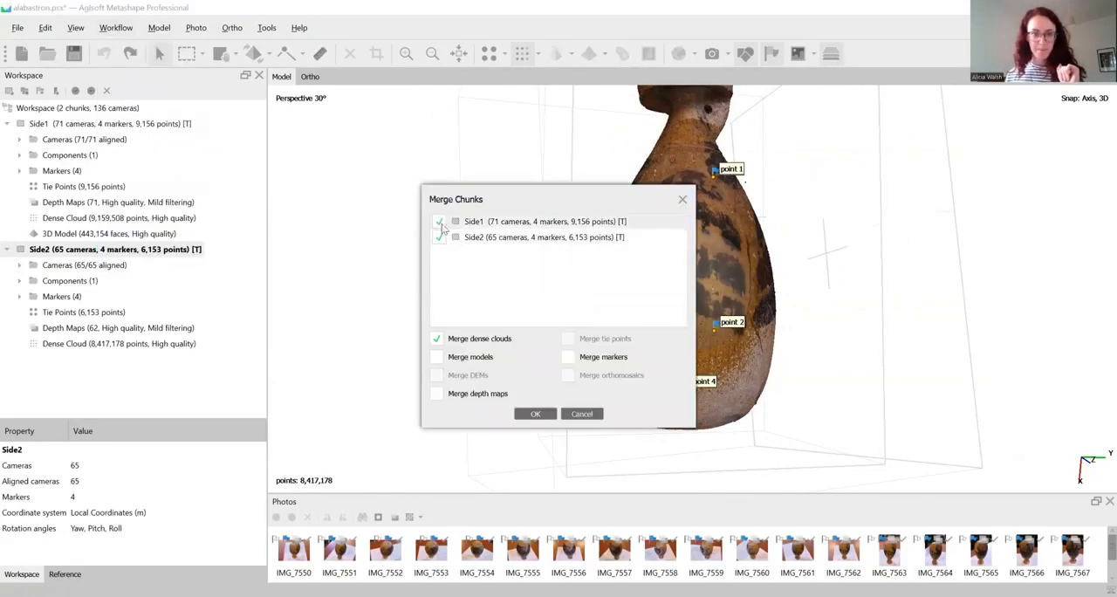
left_click(439, 394)
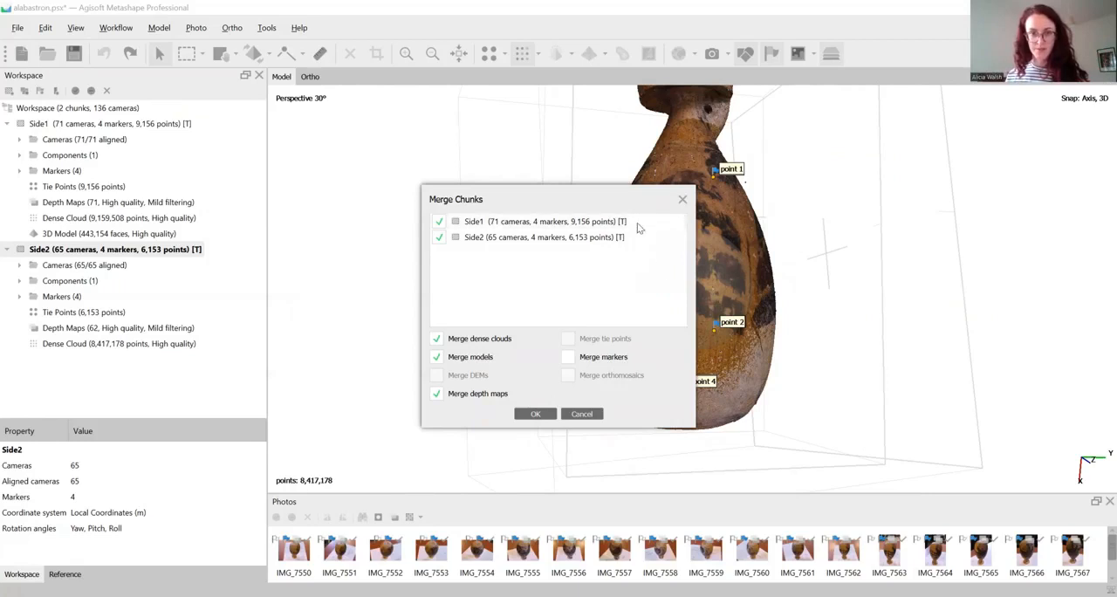
left_click(543, 415)
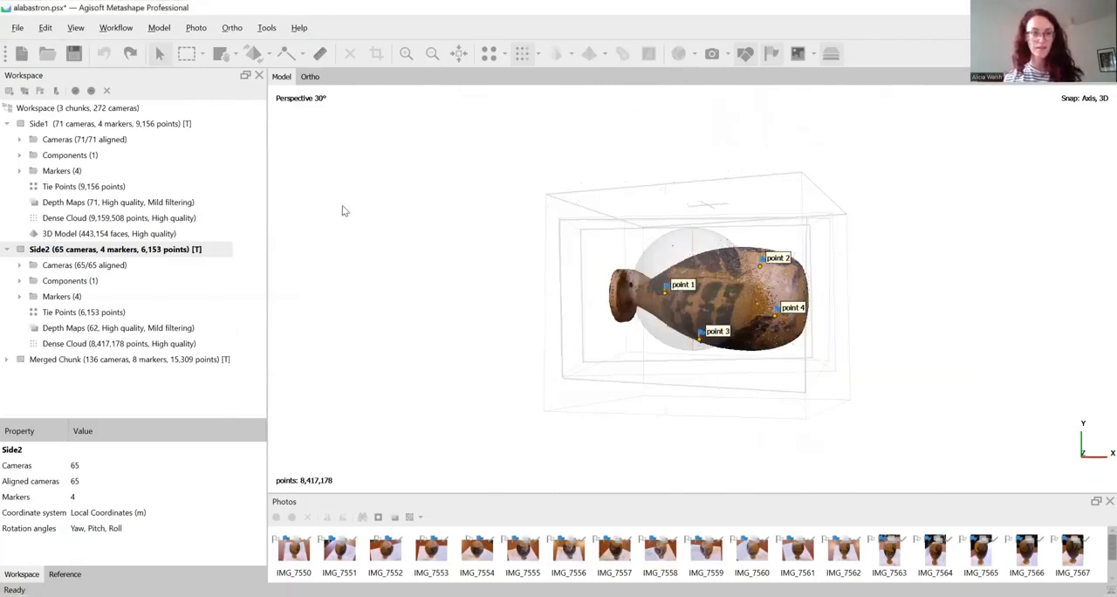
Make the merged chunk active, hide the markers and inspect the combined vase on its own
double_click(81, 360)
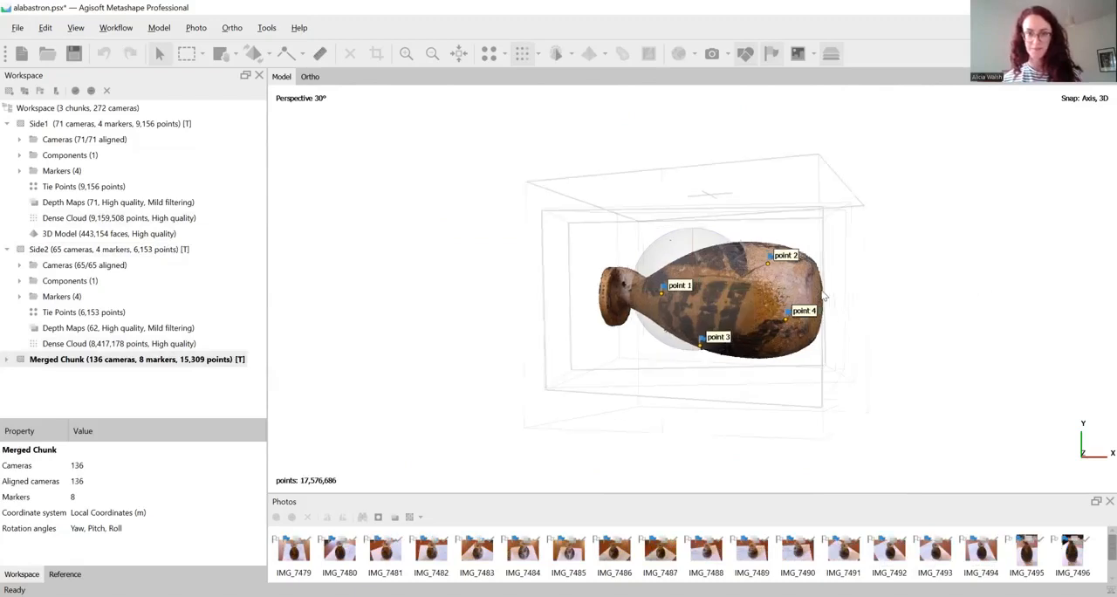
mouse_move(823, 298)
left_mouse_down()
mouse_move(918, 325)
mouse_move(759, 467)
mouse_move(695, 253)
mouse_move(869, 38)
mouse_move(833, 57)
mouse_move(885, 253)
mouse_move(873, 291)
mouse_move(659, 301)
mouse_move(688, 301)
mouse_move(722, 115)
left_mouse_up()
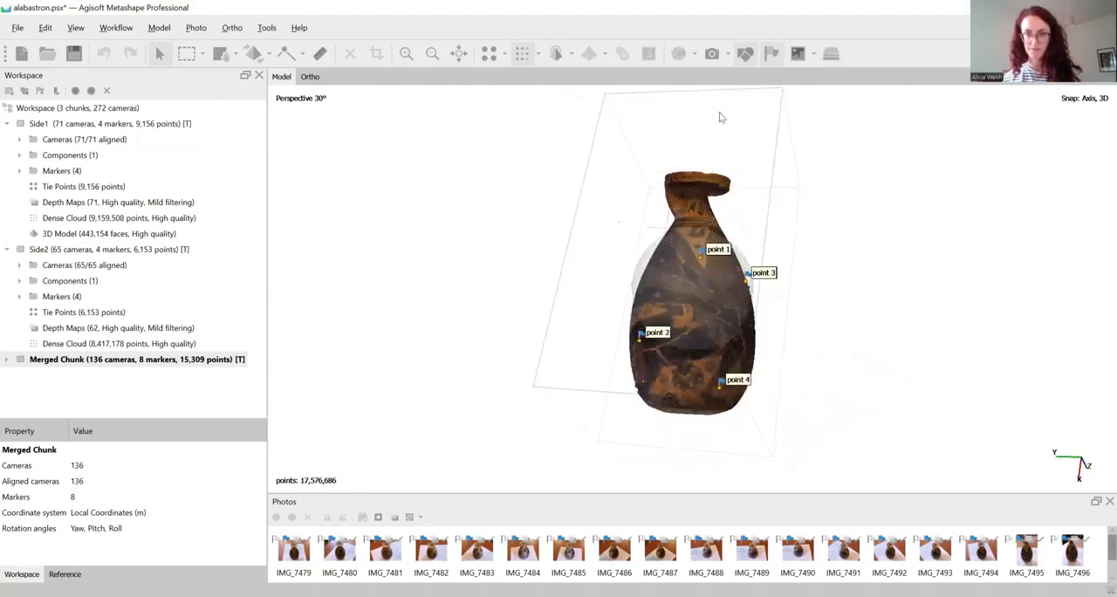
left_click(773, 54)
mouse_move(717, 288)
left_mouse_down()
mouse_move(712, 339)
mouse_move(712, 220)
mouse_move(681, 183)
mouse_move(786, 309)
left_mouse_up()
scroll(717, 290, "up", 5)
scroll(786, 310, "down", 3)
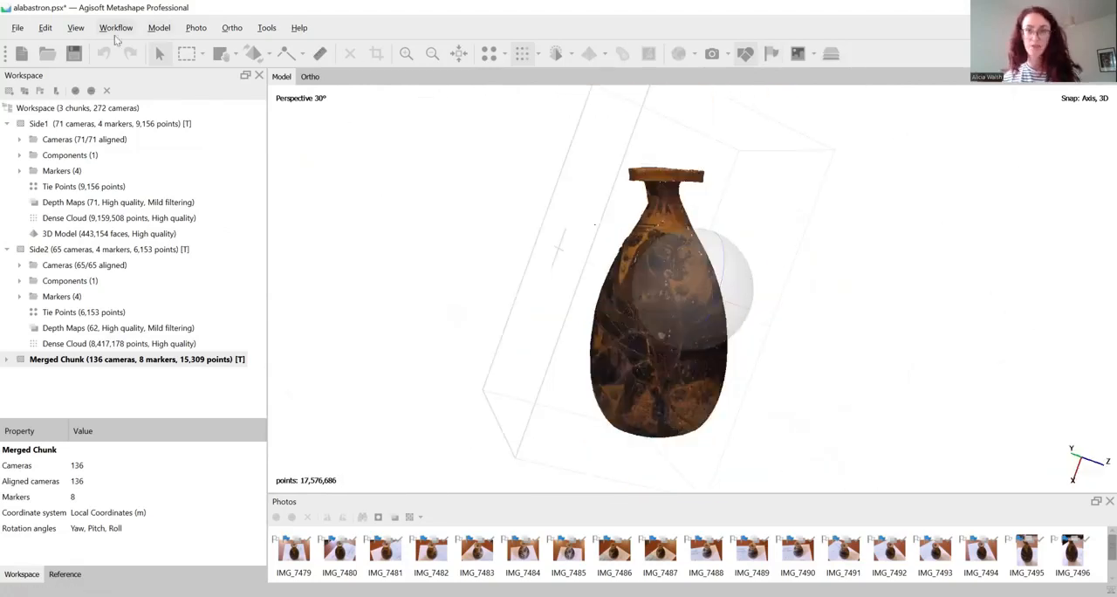
left_click(116, 28)
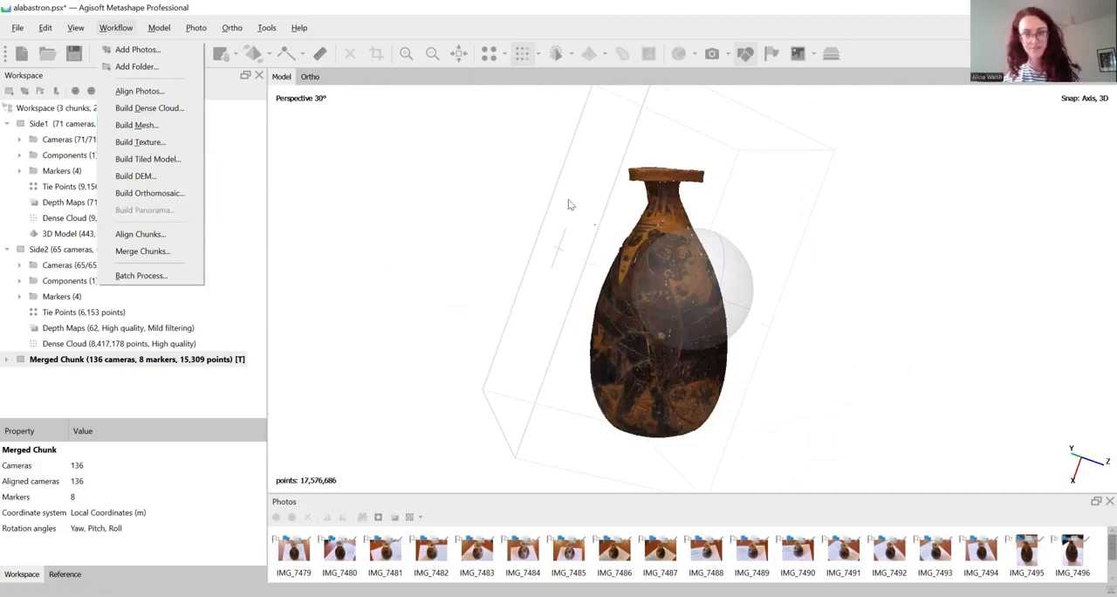
left_click(852, 341)
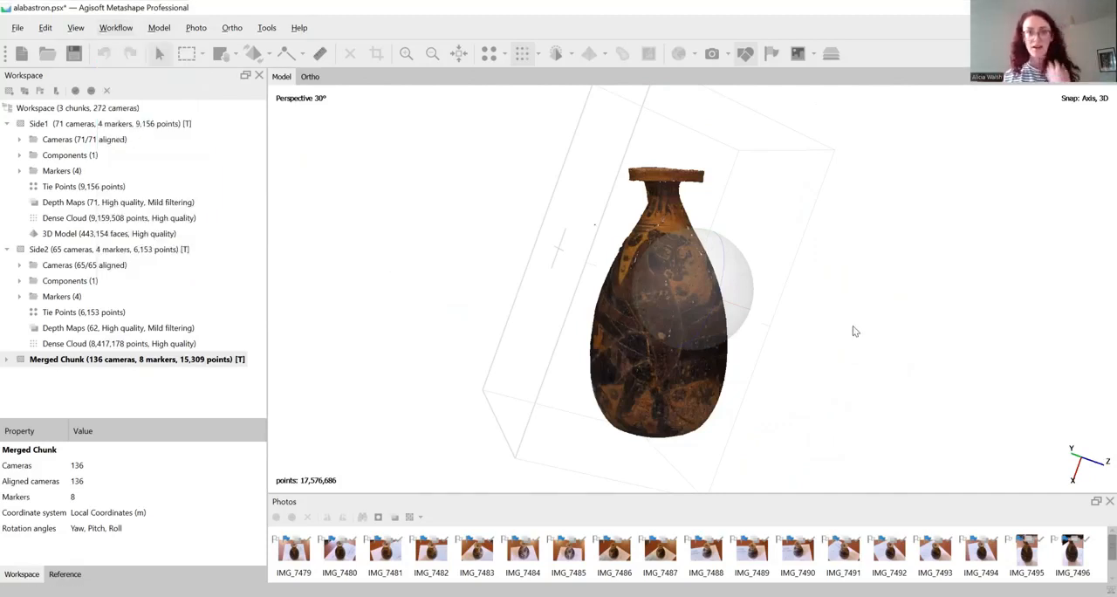
left_click_drag(814, 303, 759, 288)
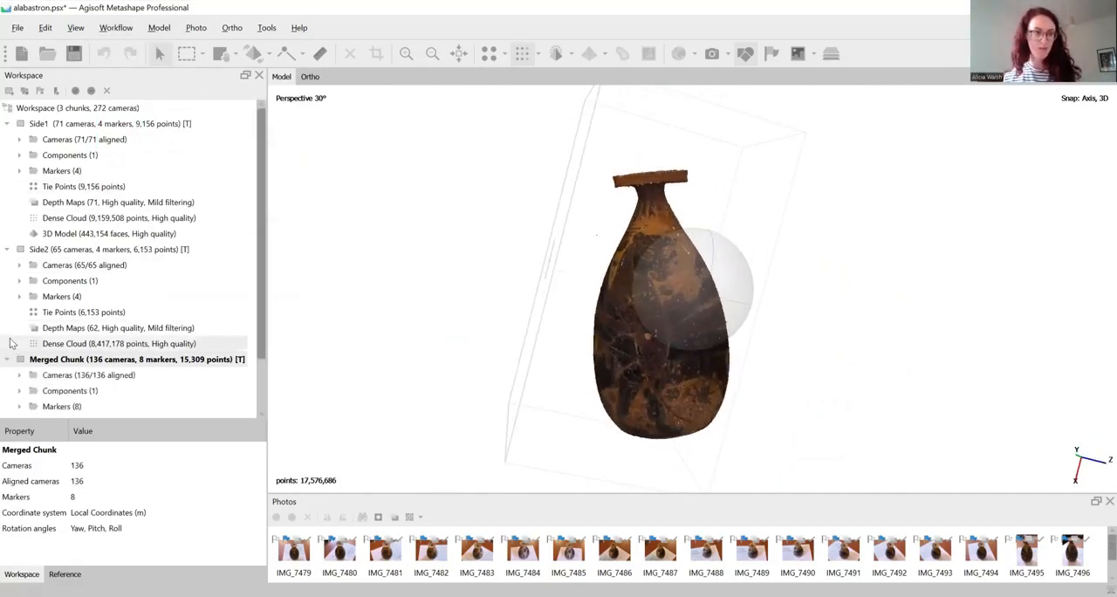
Collapse the Side2 and merged chunk contents, make Side1 active and inspect the aligned vase around its body, neck and rim
left_click(6, 250)
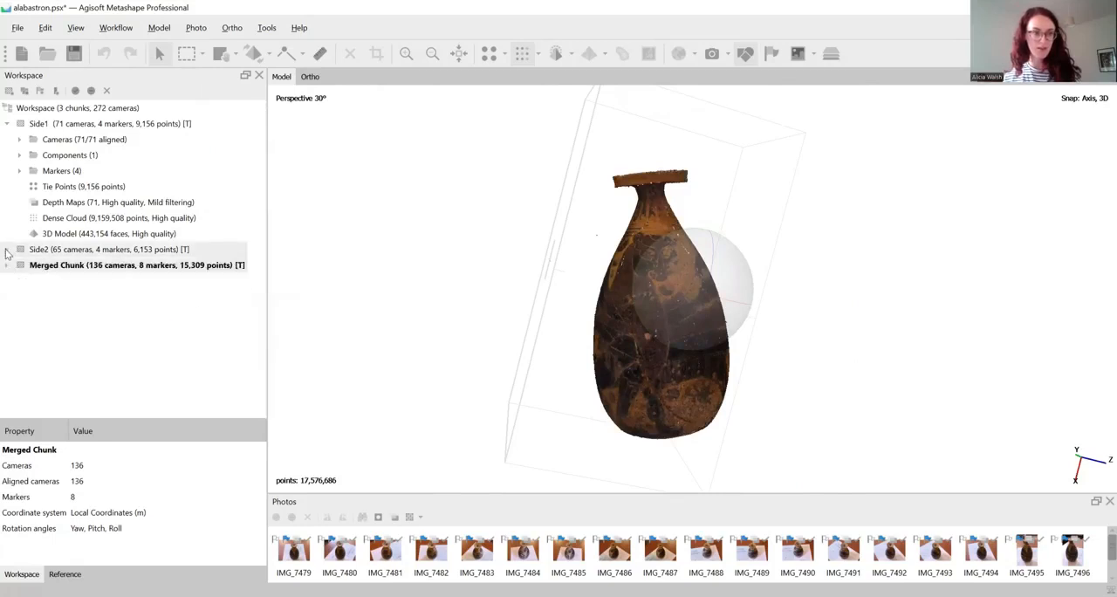
left_click(80, 125)
double_click(80, 125)
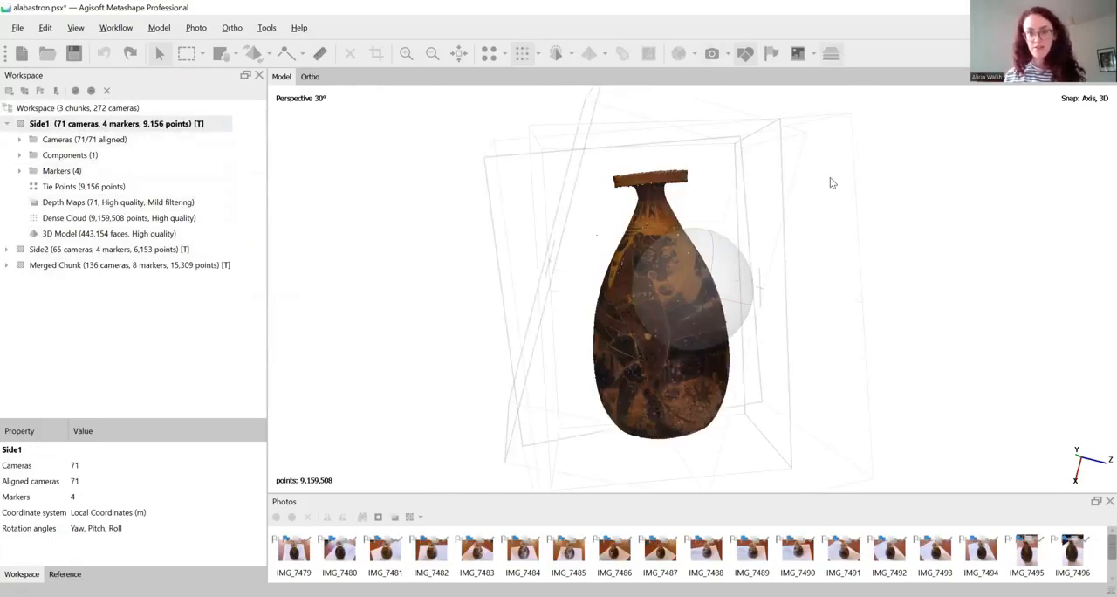
left_click_drag(843, 203, 479, 213)
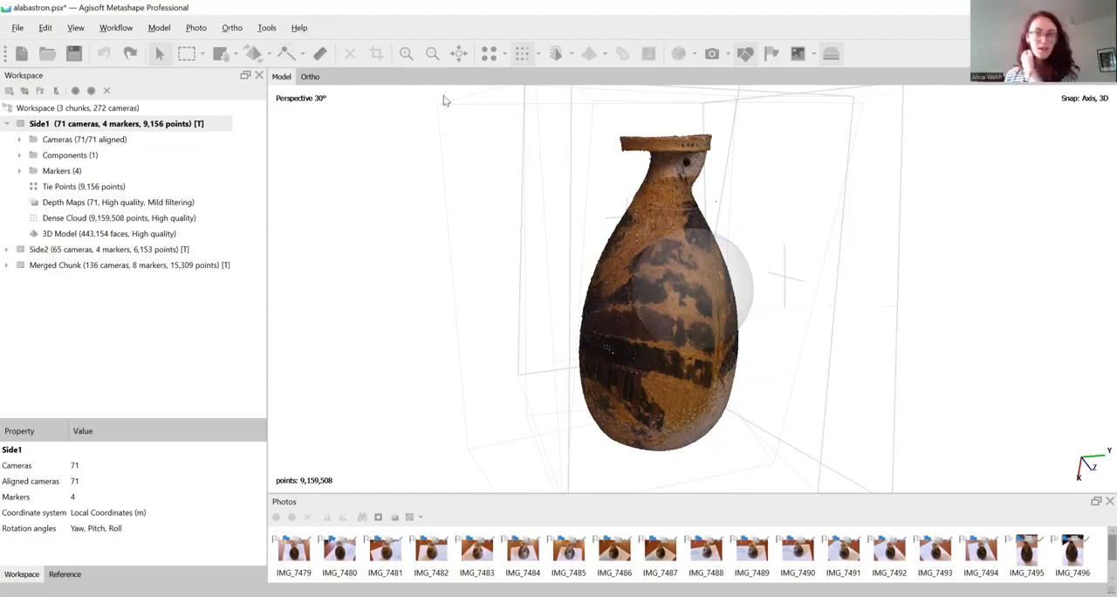
scroll(576, 153, "up", 5)
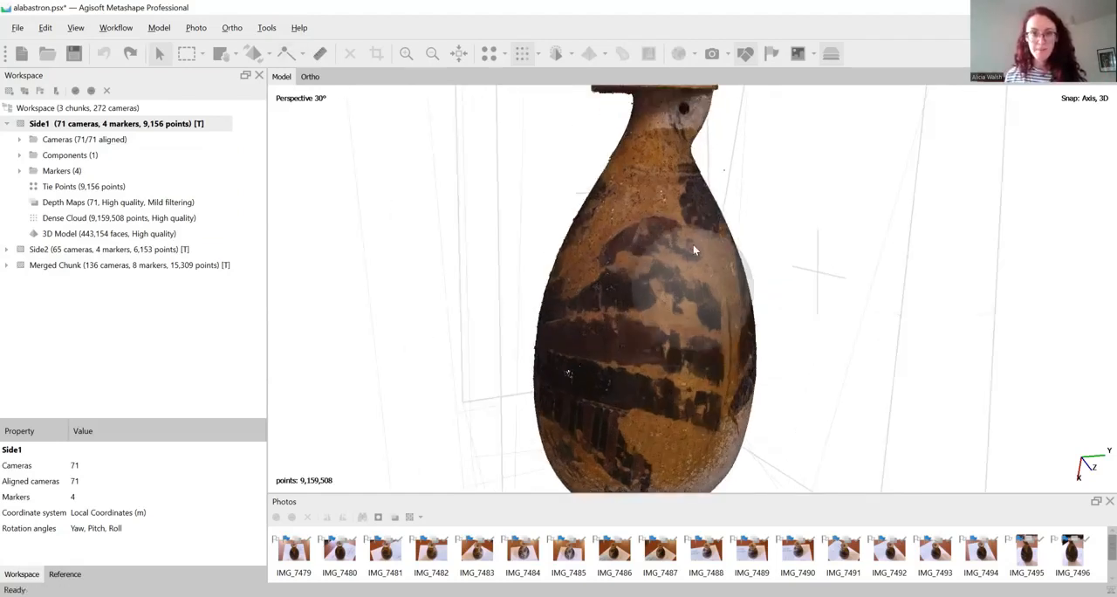
left_click_drag(694, 244, 690, 359)
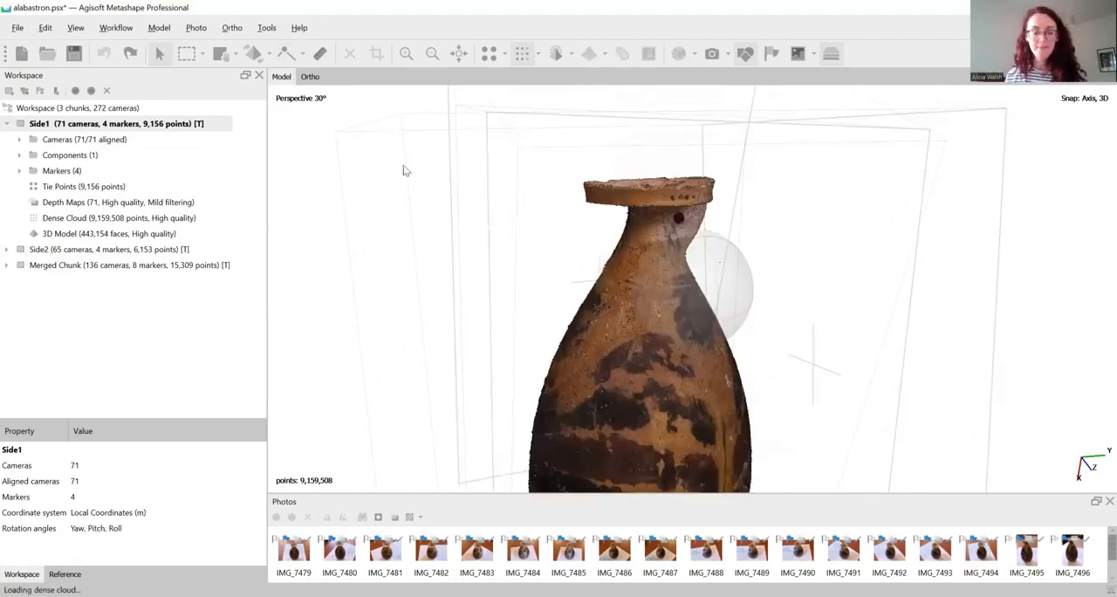
Move the Side1 object sideways until both vases stand separately, and move it back to overlap Side2 using Move Object
left_click(269, 55)
left_click(277, 79)
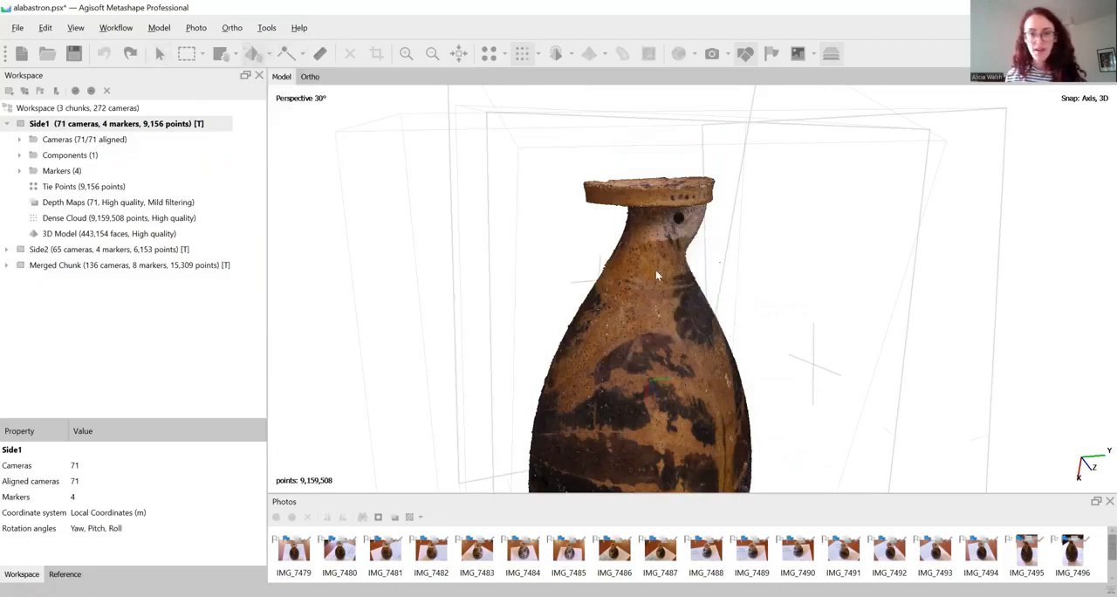
scroll(661, 290, "down", 3)
left_click_drag(660, 294, 656, 265)
left_click_drag(669, 329, 871, 324)
mouse_move(851, 301)
middle_mouse_down()
mouse_move(841, 278)
mouse_move(873, 303)
middle_mouse_up()
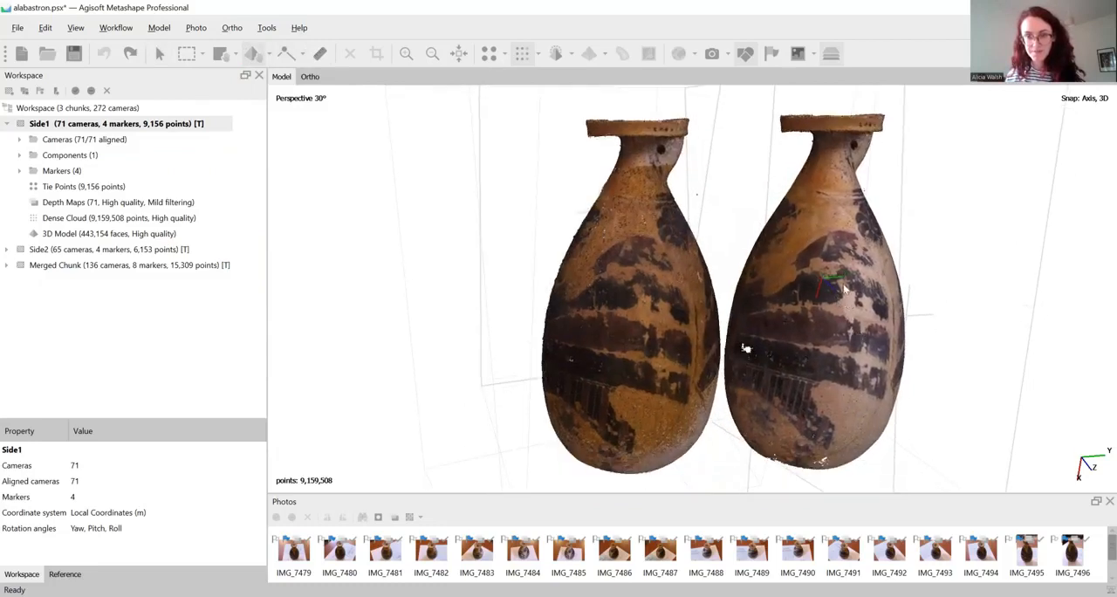
left_click_drag(843, 288, 662, 337)
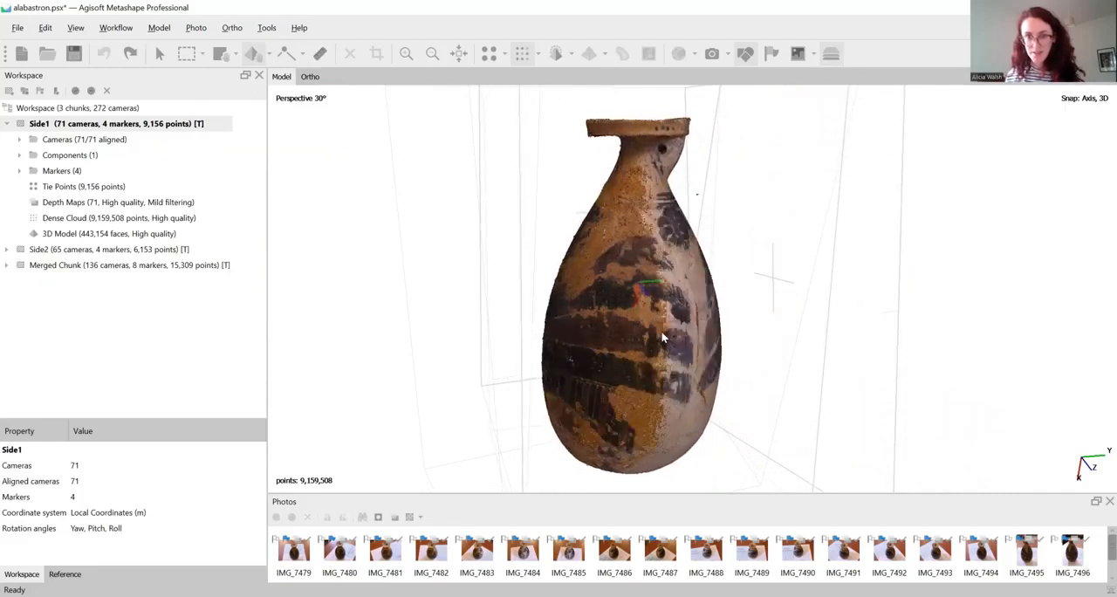
Rotate the Side1 object slightly with Rotate Object to adjust its fit against Side2, and inspect the overlapping vase in navigation mode
left_click(160, 55)
left_click_drag(764, 287, 683, 290)
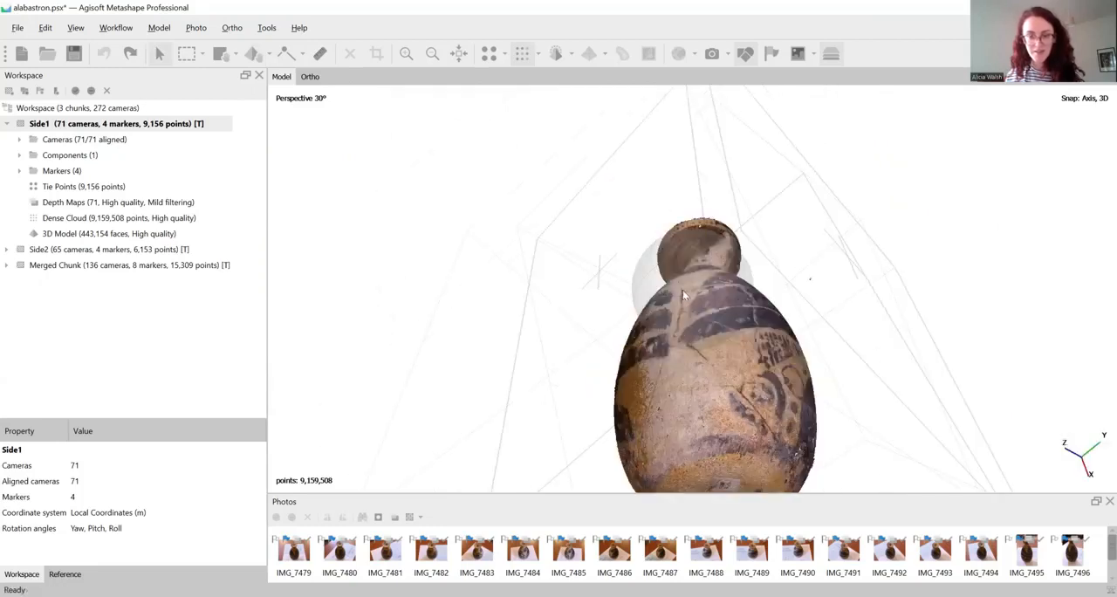
left_click(266, 56)
left_click(268, 56)
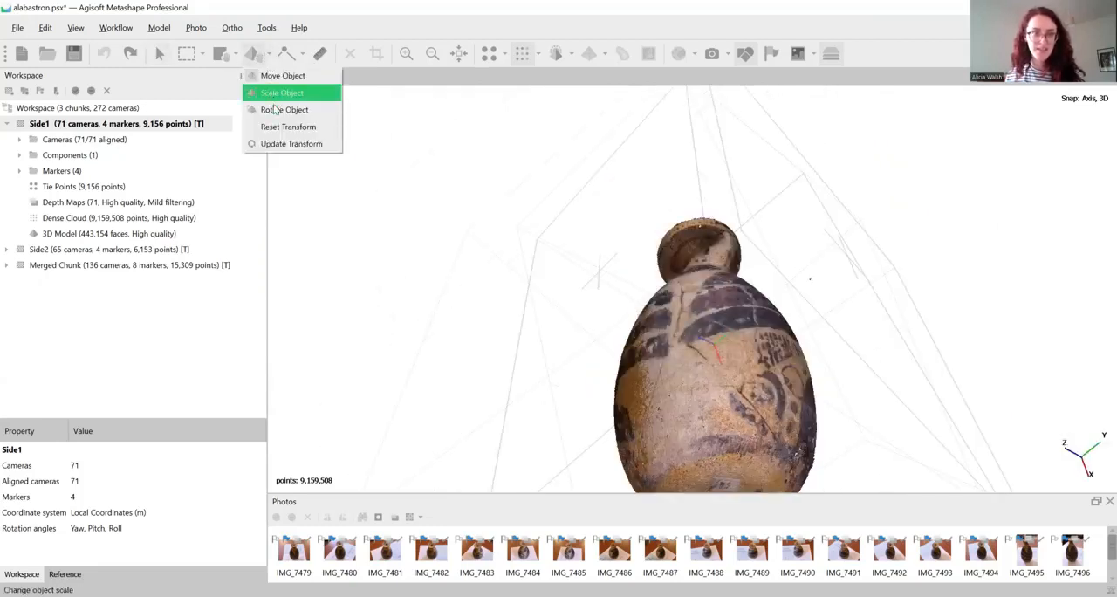
left_click(283, 109)
left_click_drag(818, 279, 888, 250)
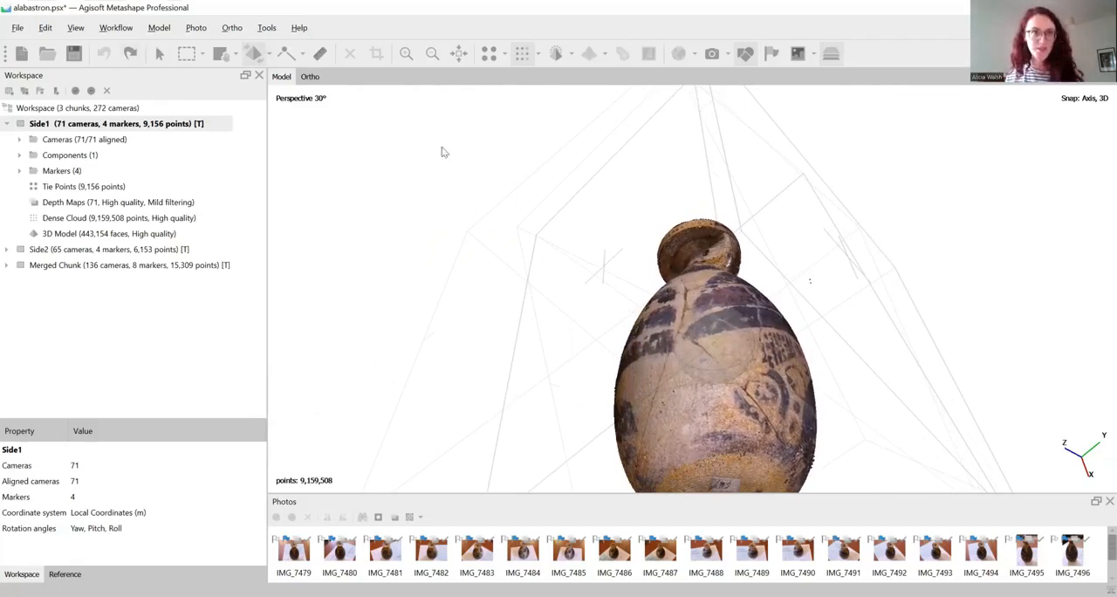
left_click(158, 54)
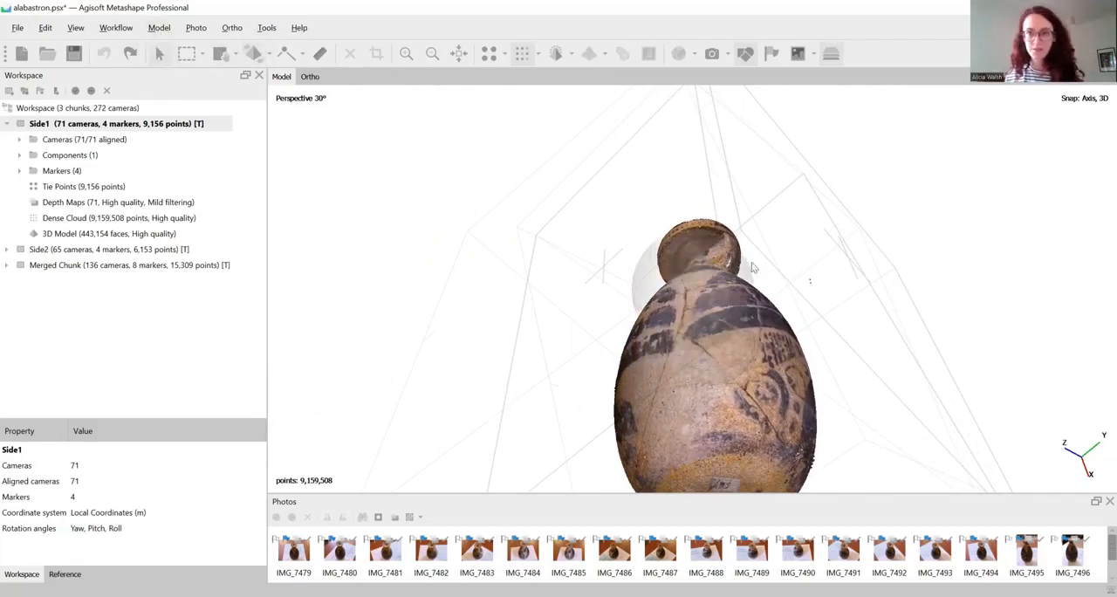
left_click_drag(716, 240, 780, 264)
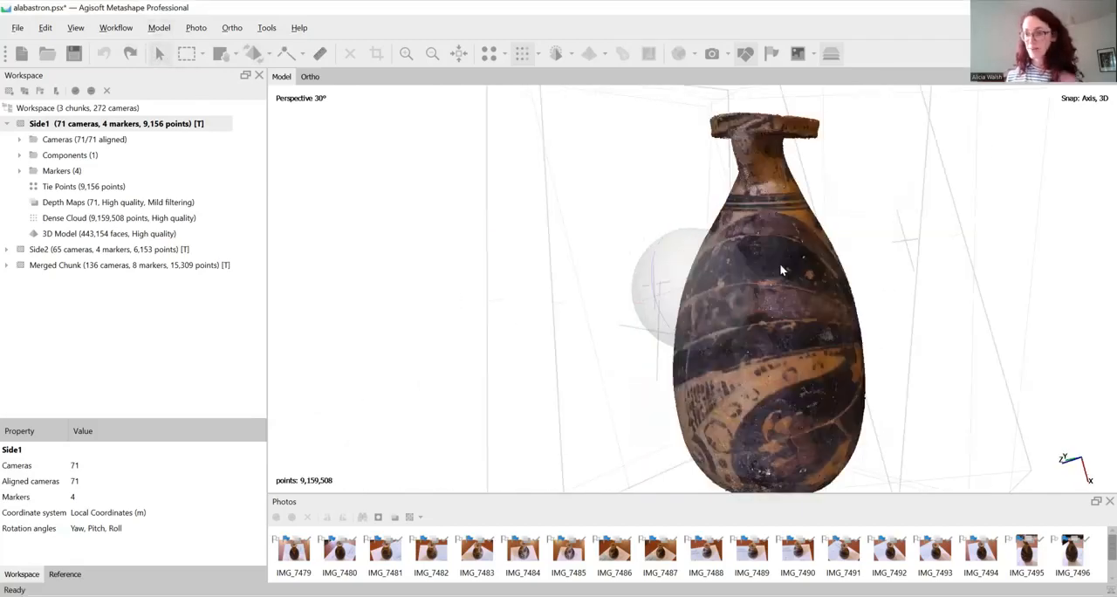